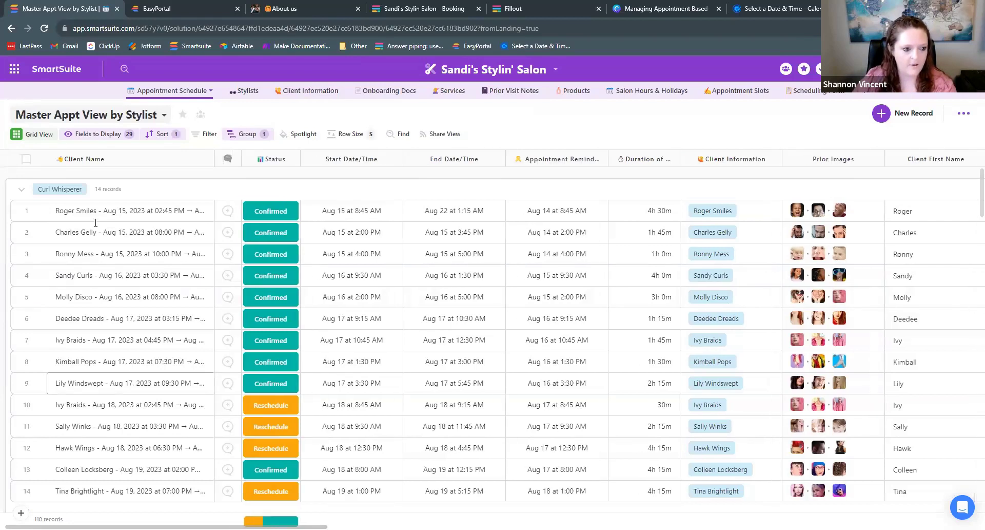
# - Show the Stylist Profiles cards listing each stylist's specialties, clients and favorite product
pyautogui.click(242, 91)
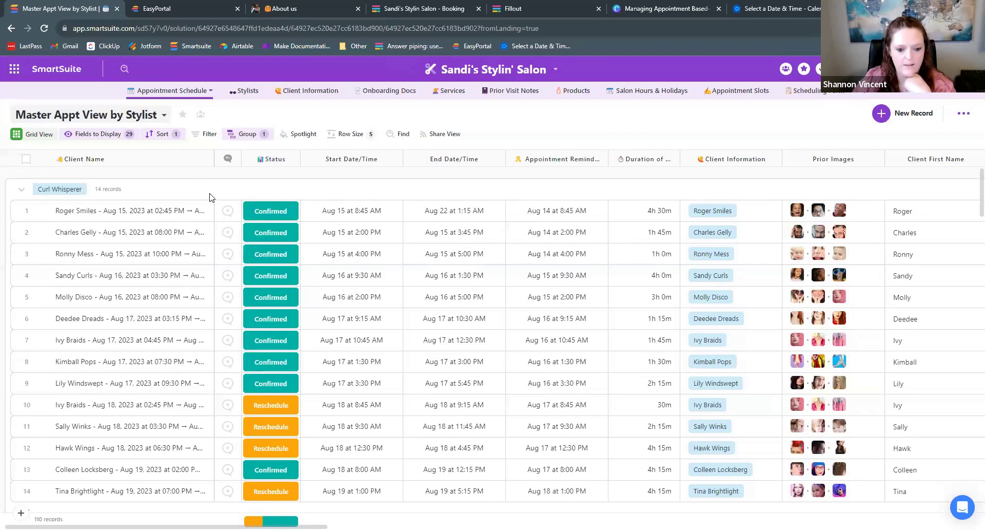
pyautogui.click(243, 95)
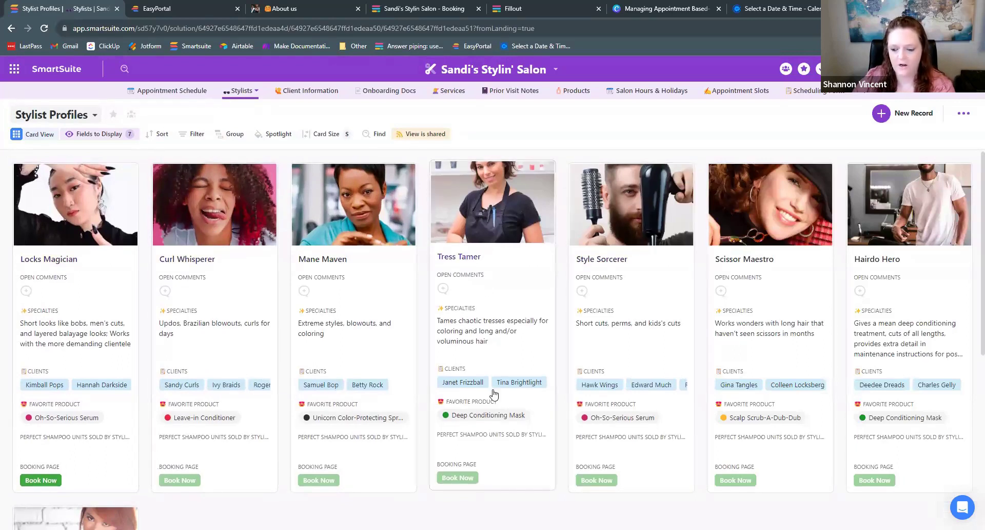
# - Look over the Client Snapshots, then bring up the New Client Consent Form in Onboarding Docs
pyautogui.click(299, 91)
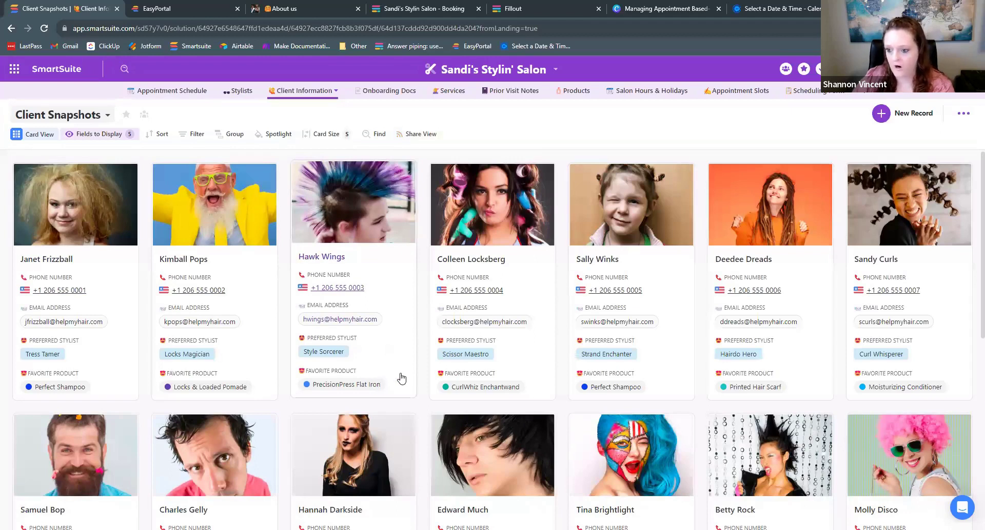
pyautogui.click(379, 91)
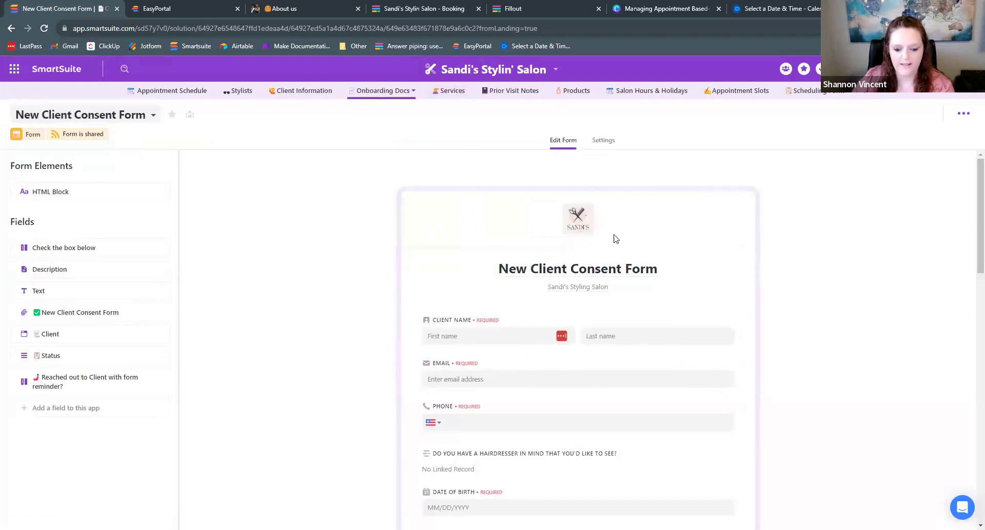
# - Browse the Services list, then open the Prior Visit Notes By Client card view
pyautogui.click(448, 92)
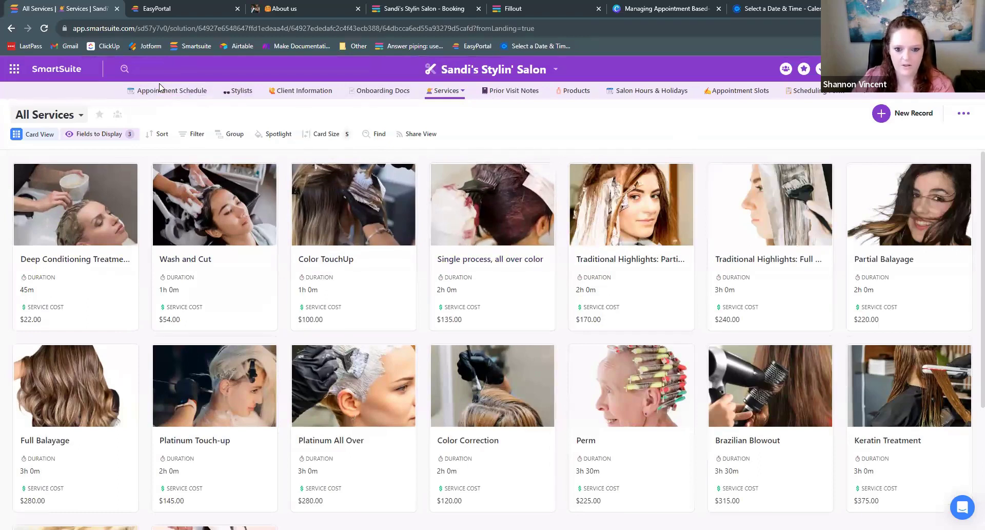
pyautogui.click(494, 91)
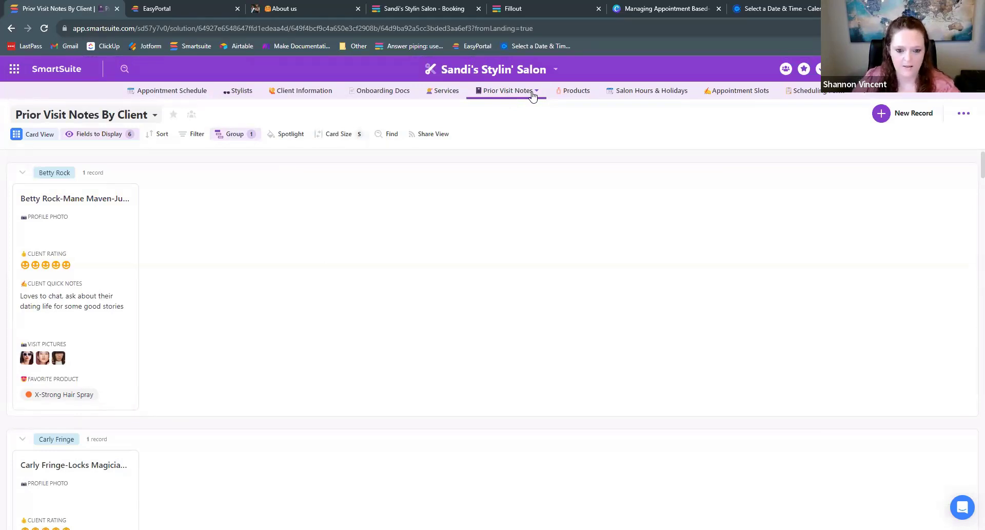
# - Review the Product Profiles cards, then open the August 2023 Salon Hours & Holidays calendar
pyautogui.click(569, 91)
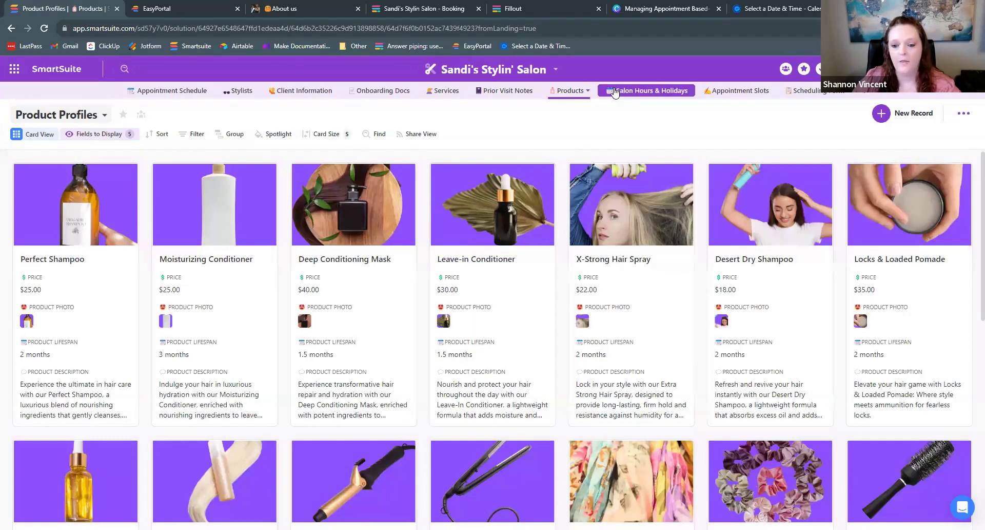
pyautogui.click(658, 91)
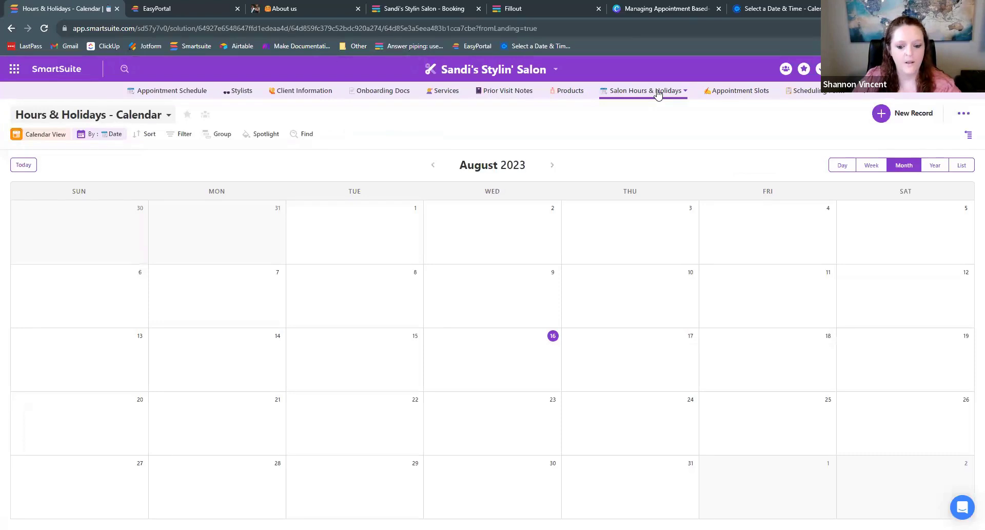
# - Check September 2023's holidays and the Appointment Slots, then open the Scheduling Form records
pyautogui.click(553, 167)
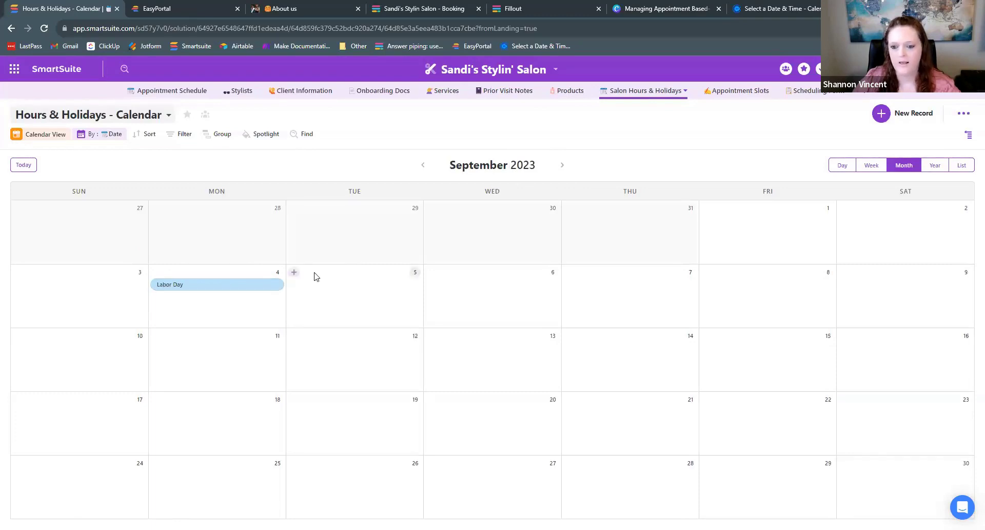
pyautogui.click(724, 92)
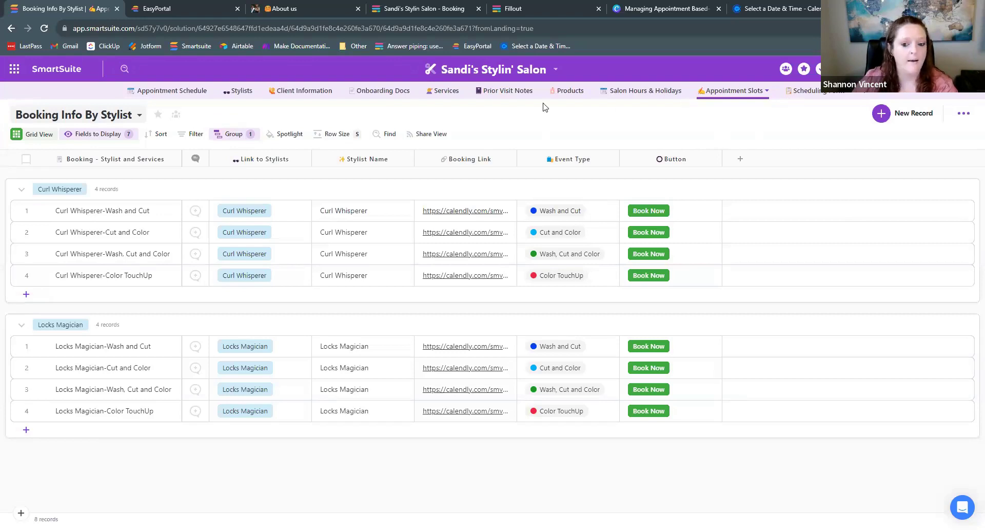
pyautogui.click(806, 92)
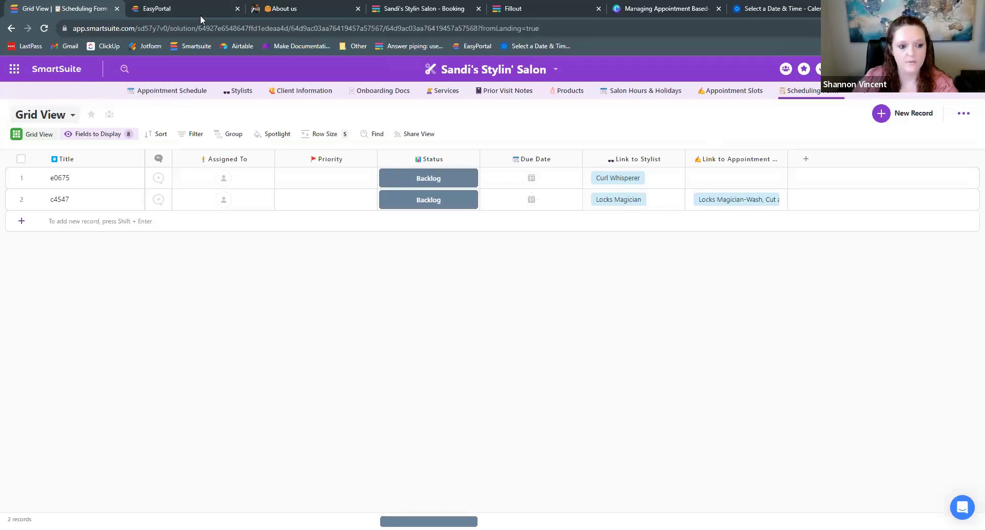
# - Go back to the Appointment Schedule's Master Appt View by Stylist grid of 110 appointments
pyautogui.click(157, 90)
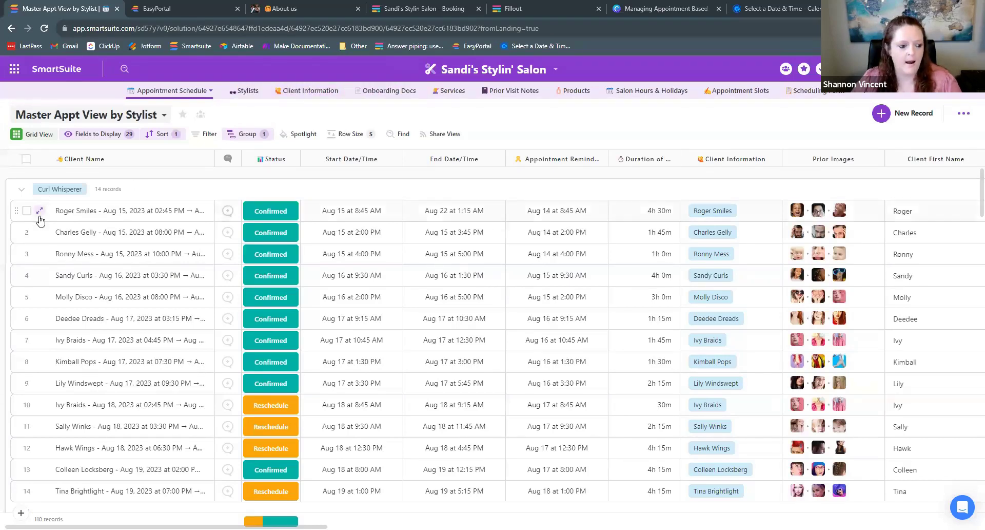
# - Expand row 1 to view Curl Whisperer's Aug 15 appointment: $369.00 costs, 92.25 salon profit
pyautogui.click(39, 212)
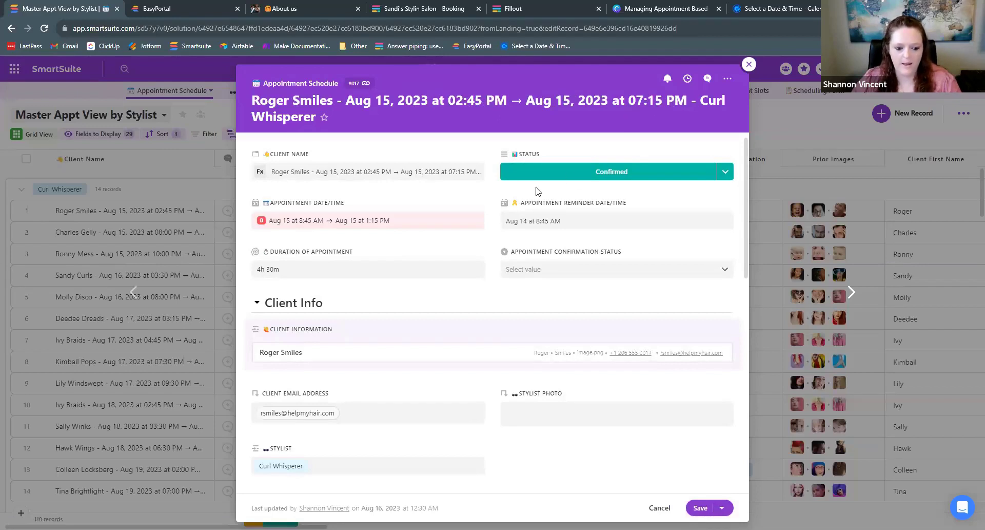
pyautogui.scroll(-2, 492, 192)
pyautogui.scroll(2, 472, 197)
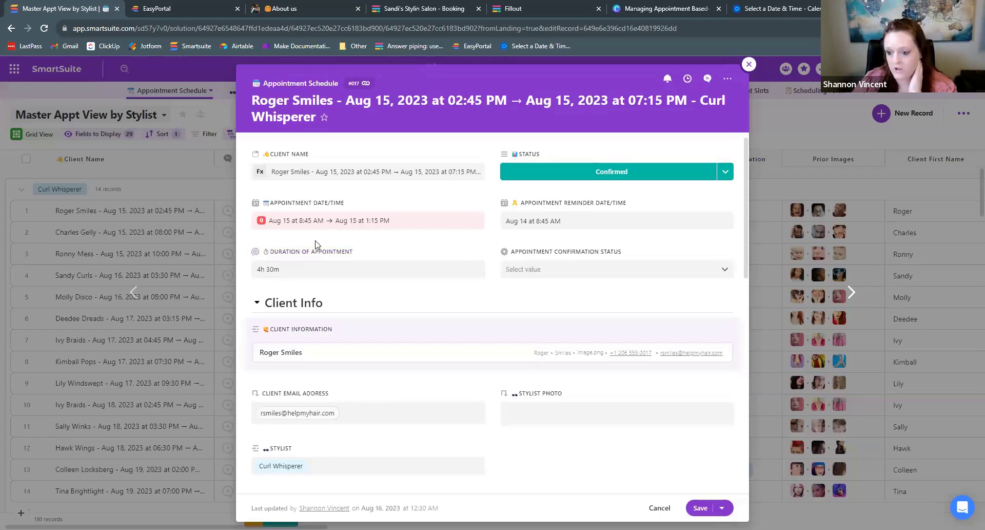
pyautogui.scroll(-3, 315, 245)
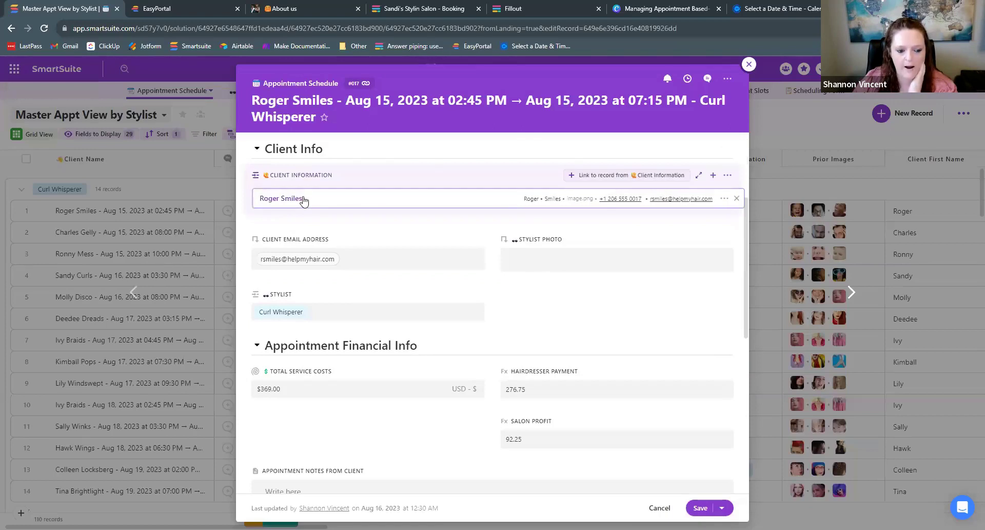
# - Inspect the appointment's linked client record, then close it to return to the appointment
pyautogui.click(303, 200)
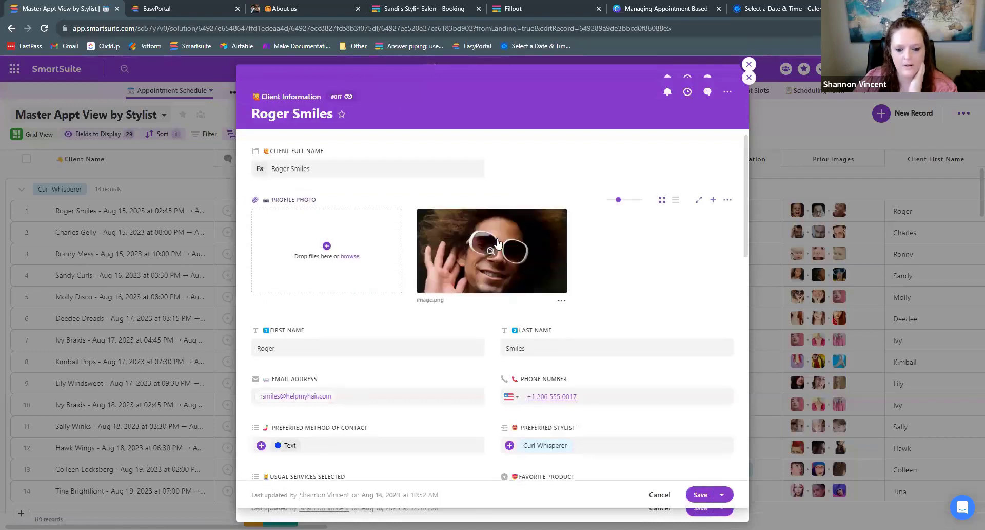
pyautogui.scroll(-1, 556, 235)
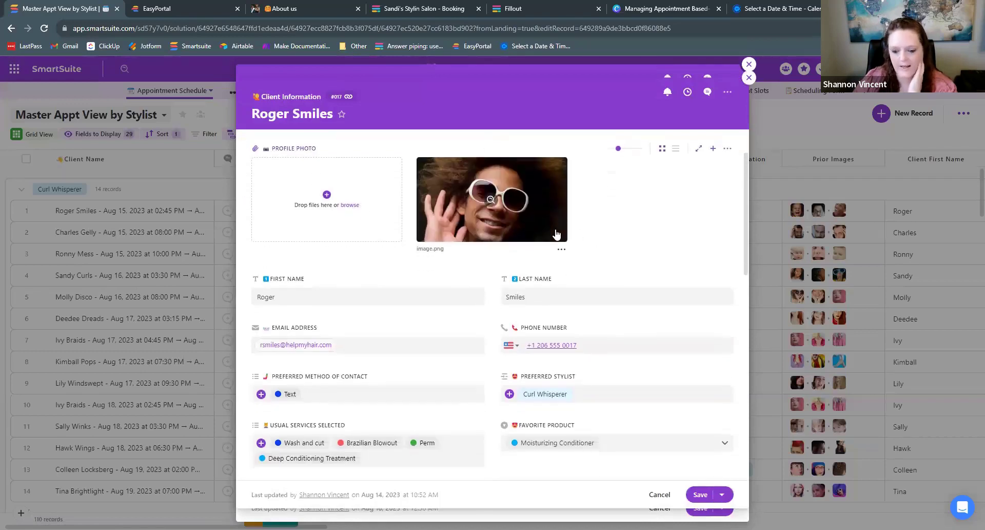
pyautogui.scroll(-1, 556, 235)
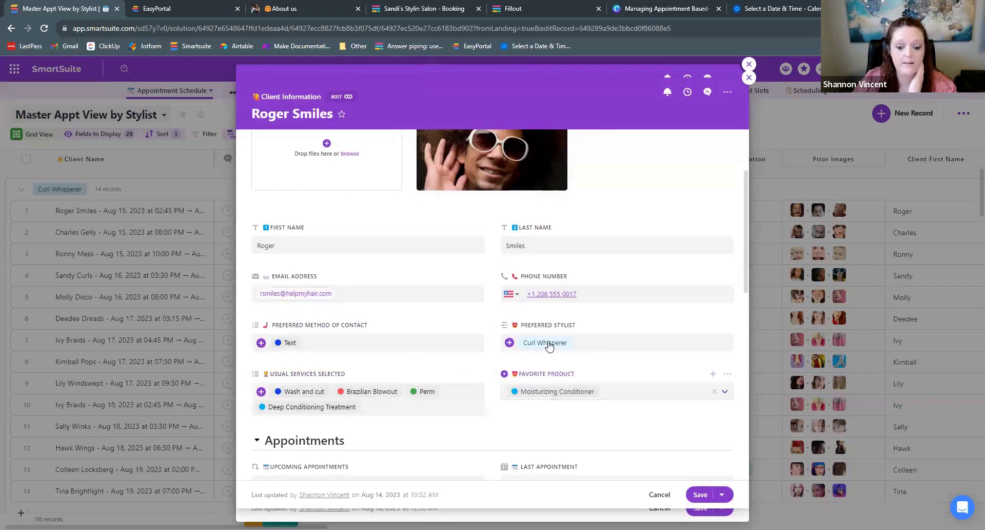
pyautogui.scroll(2, 596, 295)
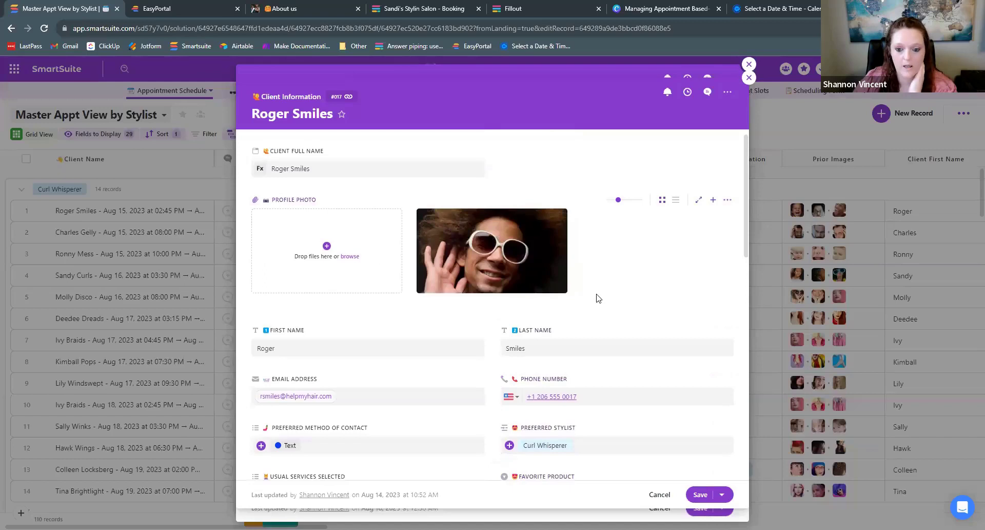
pyautogui.click(750, 78)
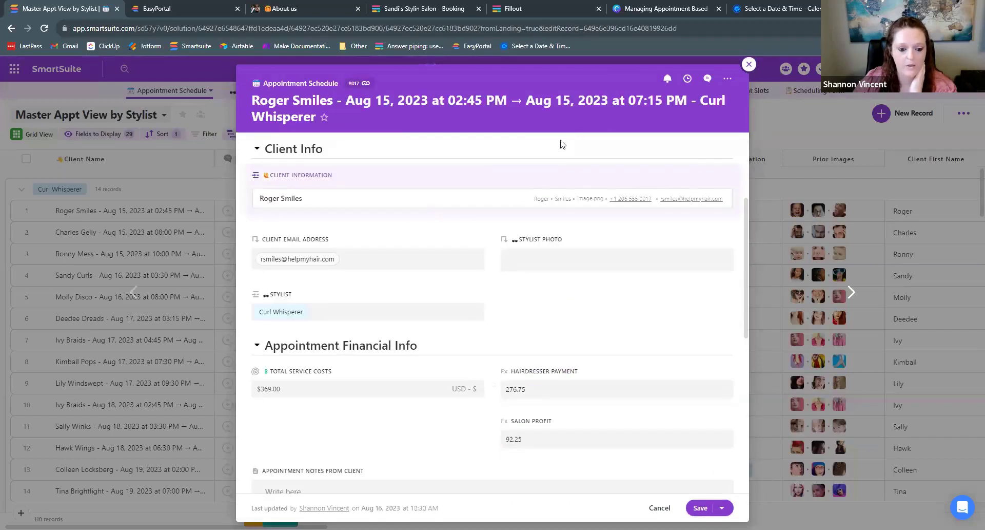
# - Type a slash in the appointment notes and dismiss the slash-command menu
pyautogui.scroll(-3, 448, 219)
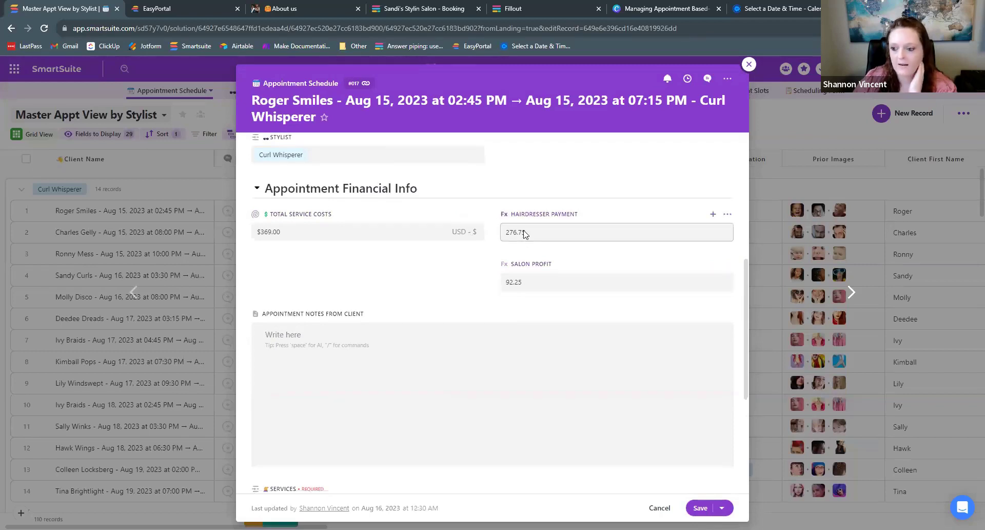
pyautogui.scroll(-1, 525, 235)
pyautogui.click(374, 284)
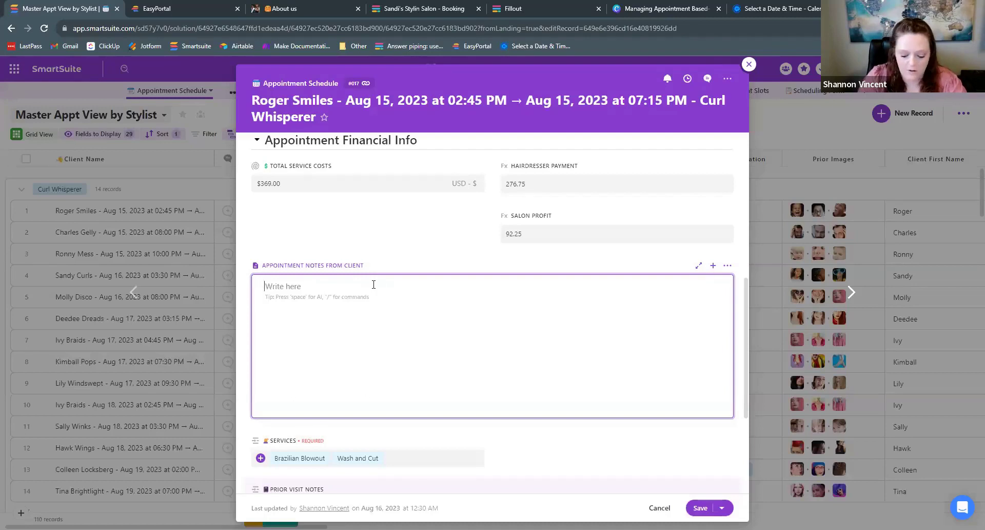
pyautogui.write('/')
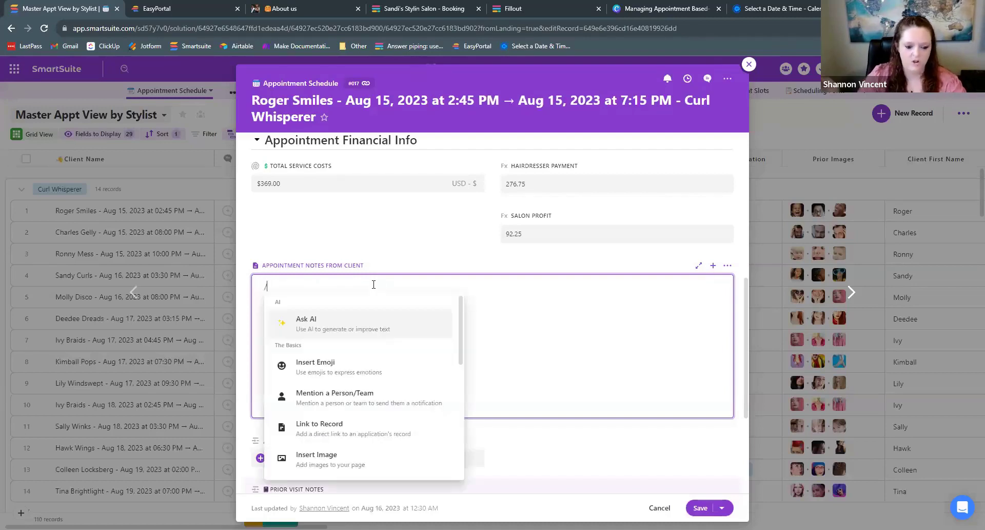
pyautogui.scroll(-1, 373, 363)
pyautogui.scroll(-1, 372, 364)
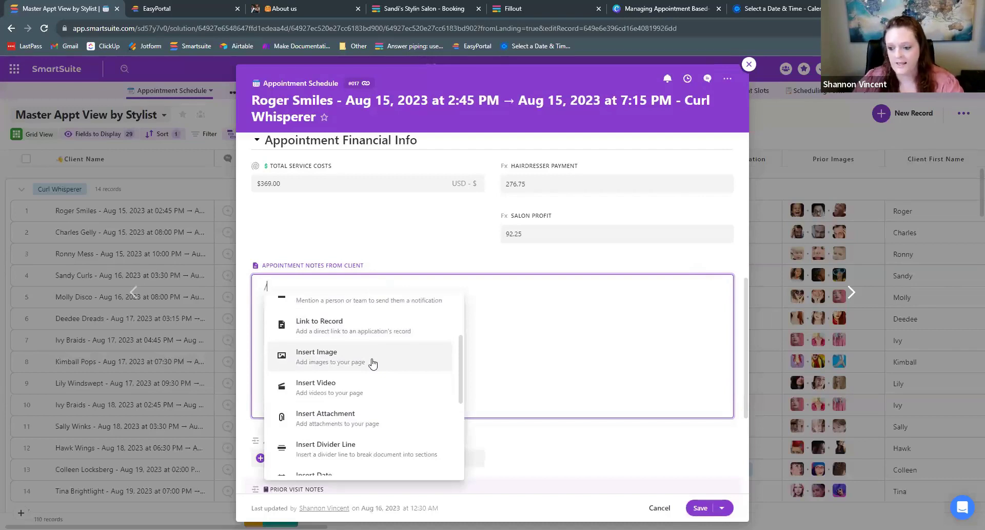
pyautogui.click(484, 334)
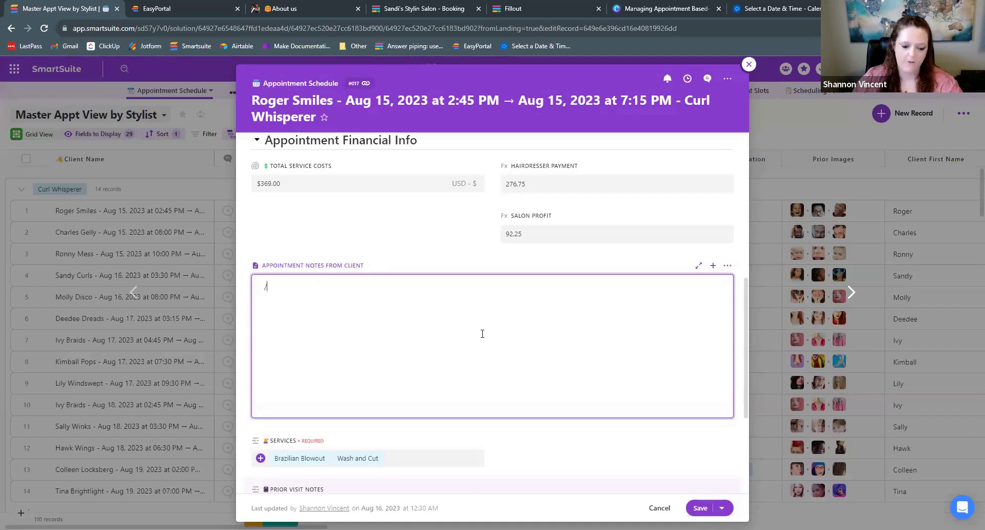
pyautogui.scroll(4, 482, 333)
pyautogui.scroll(-2, 487, 335)
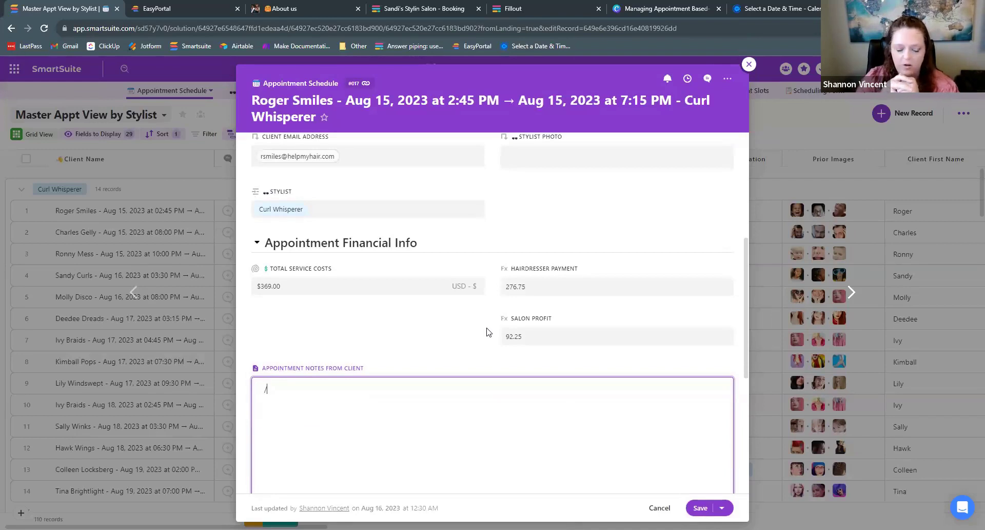
pyautogui.scroll(-1, 488, 329)
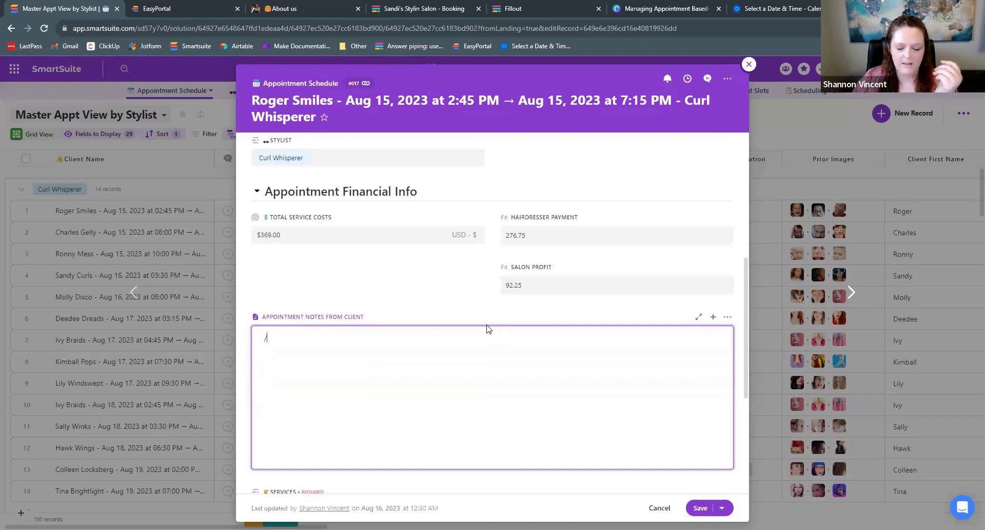
pyautogui.scroll(-2, 487, 328)
pyautogui.scroll(-1, 488, 324)
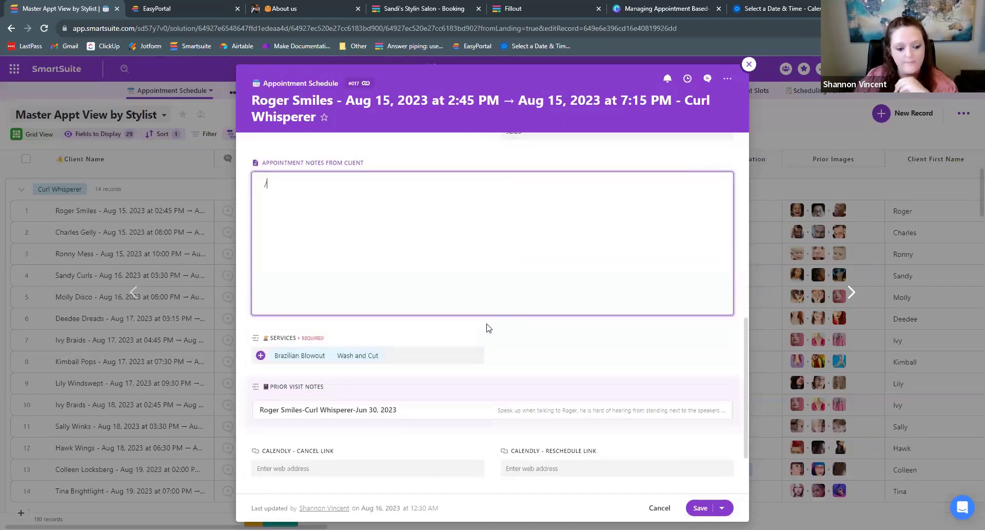
pyautogui.scroll(-1, 489, 327)
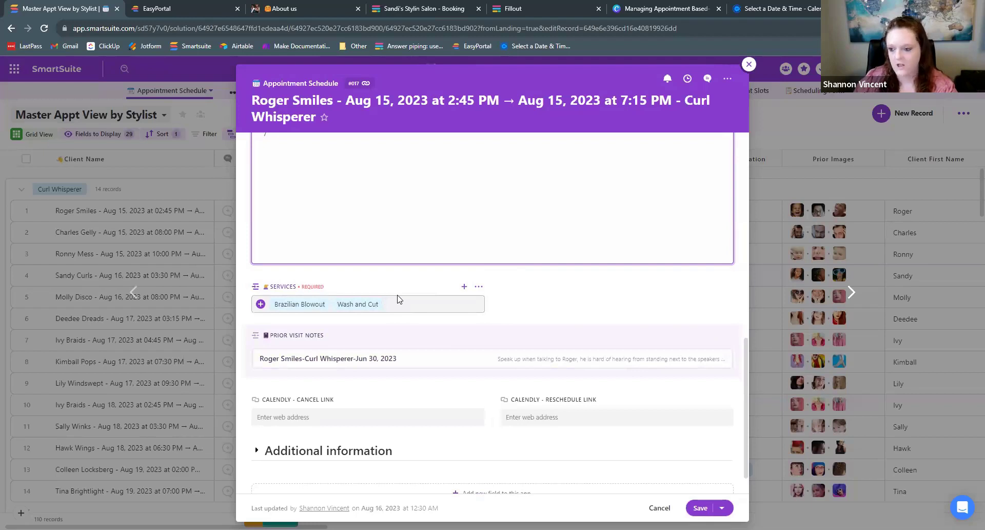
pyautogui.scroll(8, 399, 300)
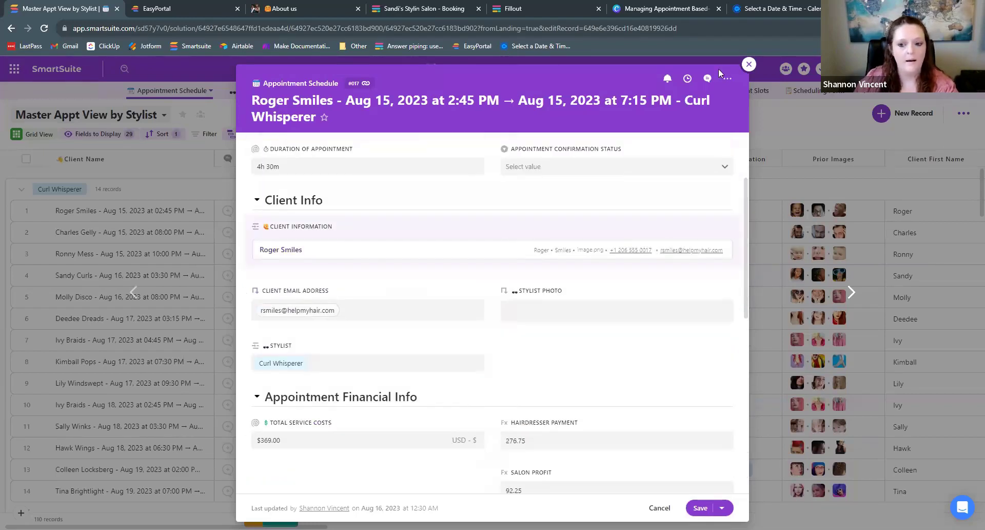
pyautogui.click(747, 65)
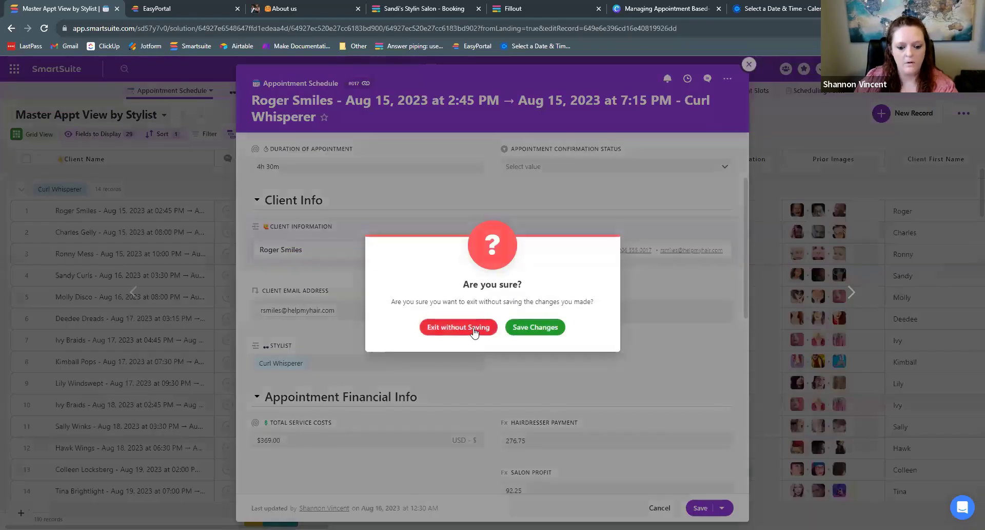
pyautogui.click(473, 329)
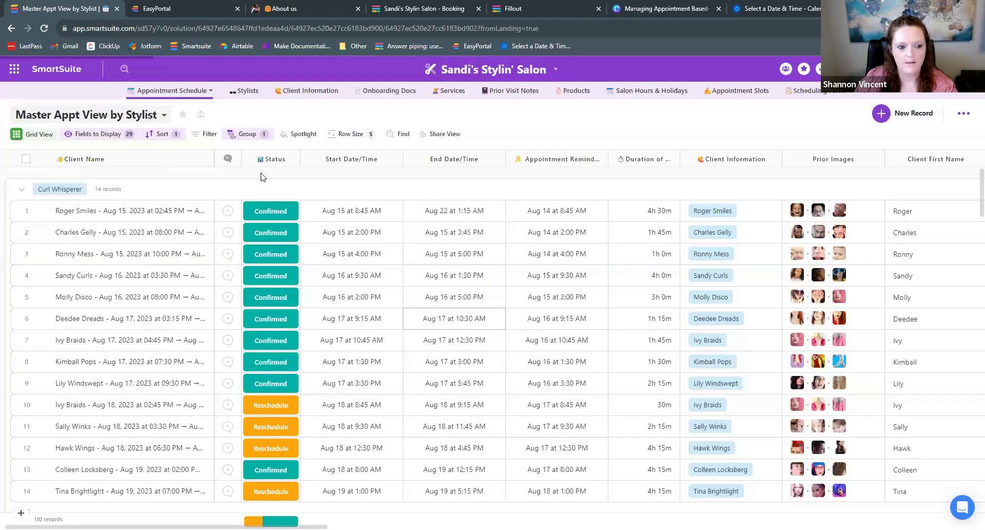
# - Open the Locks Magician stylist record and scroll down to its Booking Page field
pyautogui.click(243, 94)
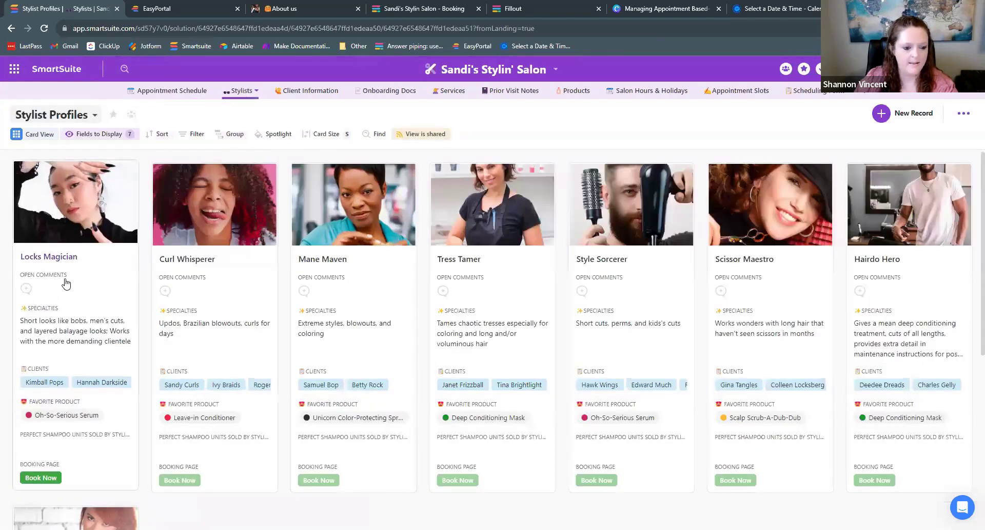
pyautogui.click(65, 282)
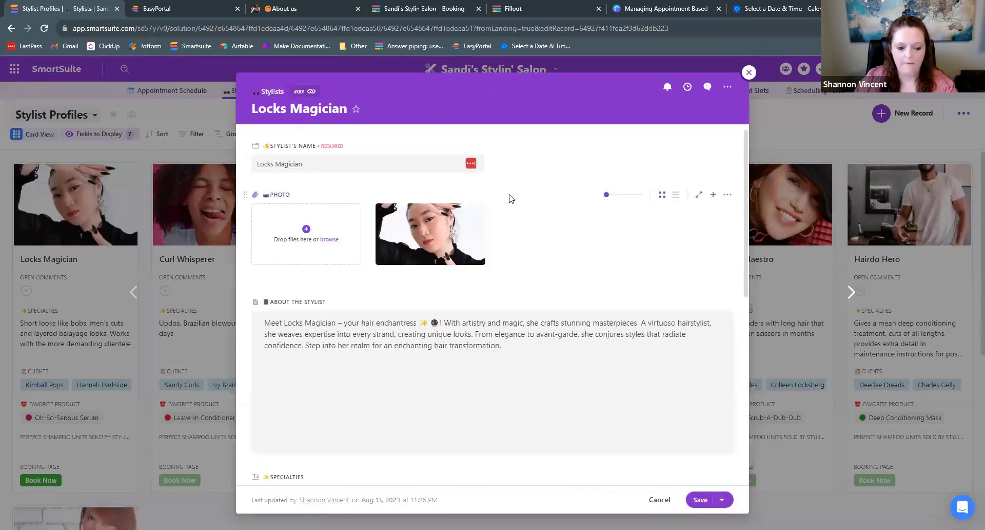
pyautogui.scroll(-2, 510, 198)
pyautogui.scroll(-1, 511, 201)
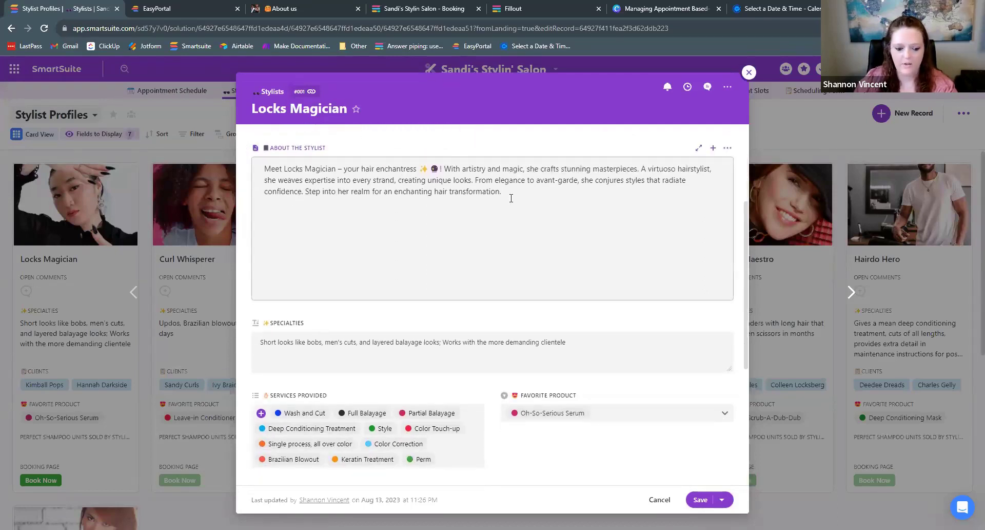
pyautogui.scroll(-1, 511, 198)
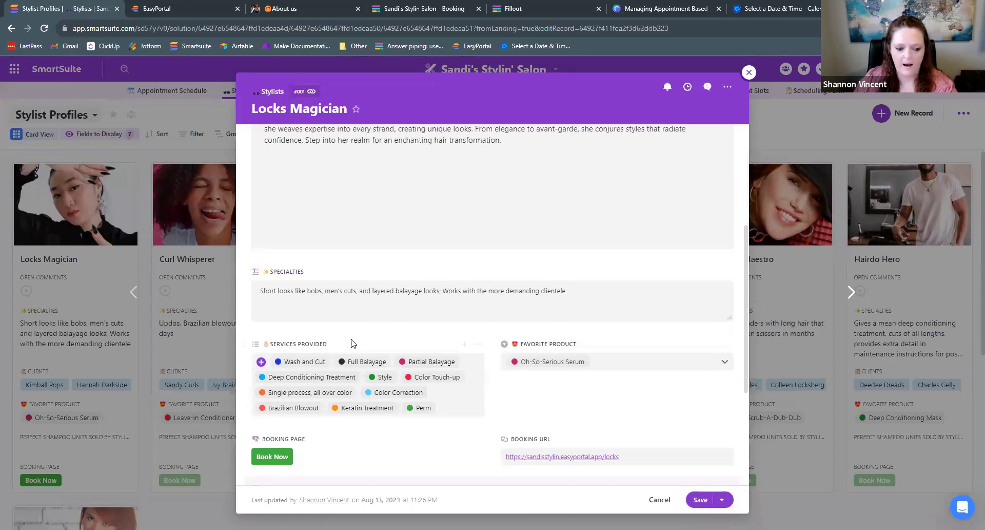
pyautogui.scroll(4, 371, 343)
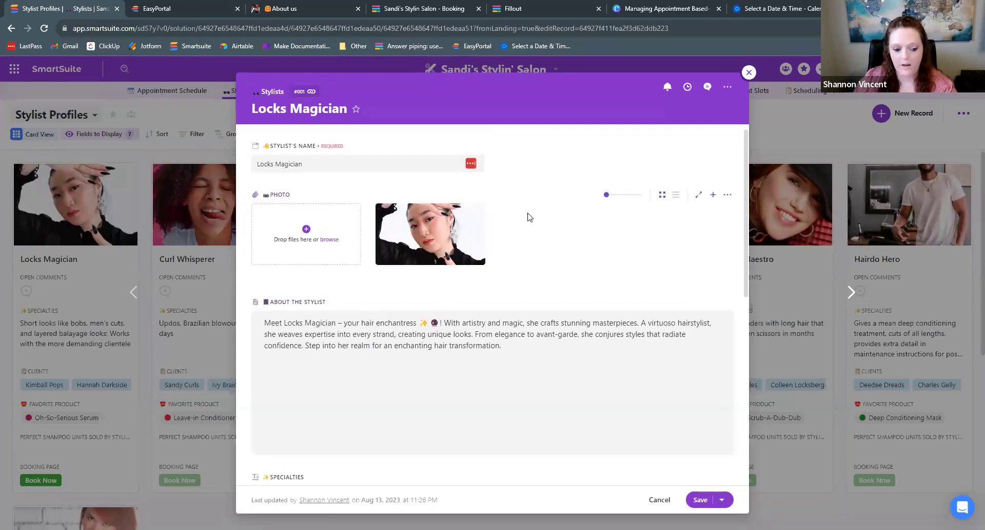
pyautogui.scroll(-1, 530, 217)
pyautogui.scroll(-3, 530, 216)
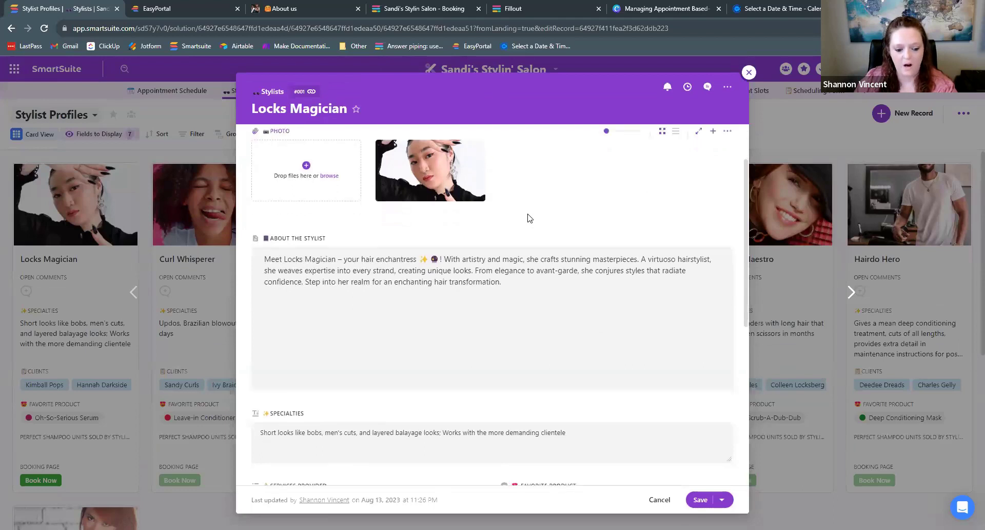
pyautogui.scroll(-1, 529, 214)
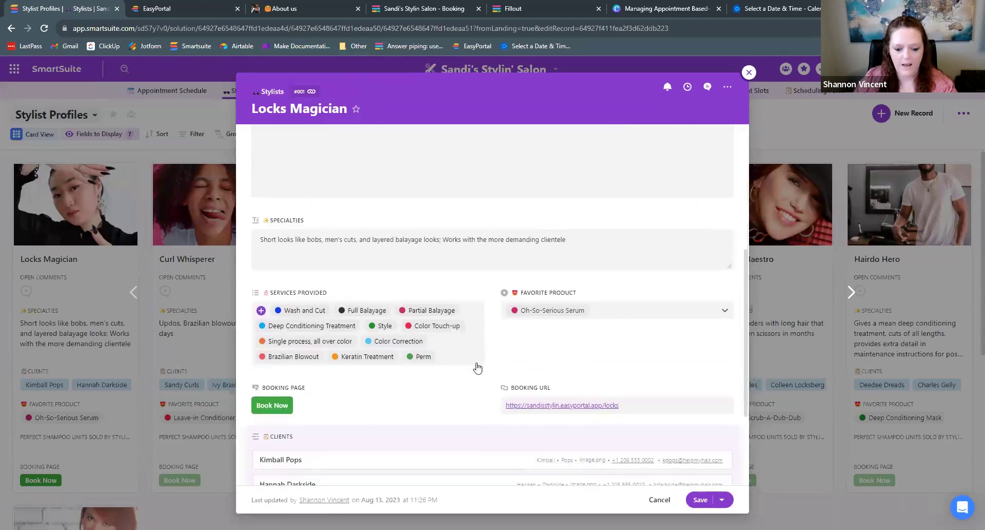
pyautogui.scroll(2, 597, 331)
pyautogui.scroll(3, 595, 331)
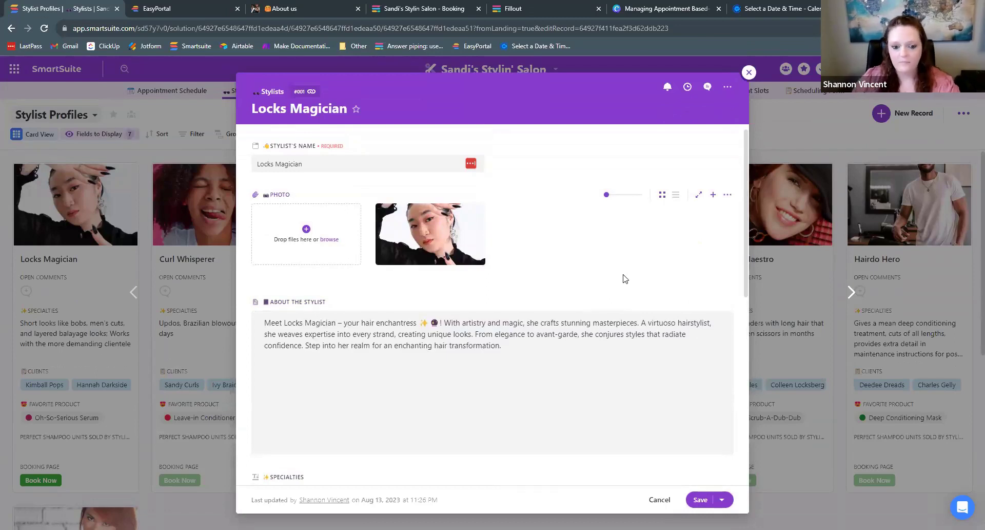
pyautogui.scroll(-2, 580, 244)
pyautogui.scroll(-4, 583, 211)
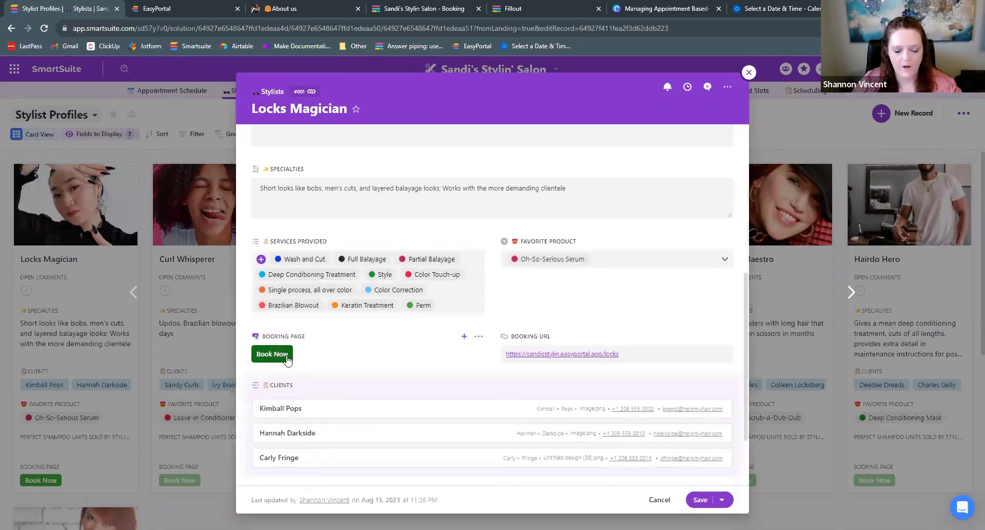
# - Launch Locks Magician's booking page with Book Now in a new tab, then close the record
pyautogui.click(269, 356)
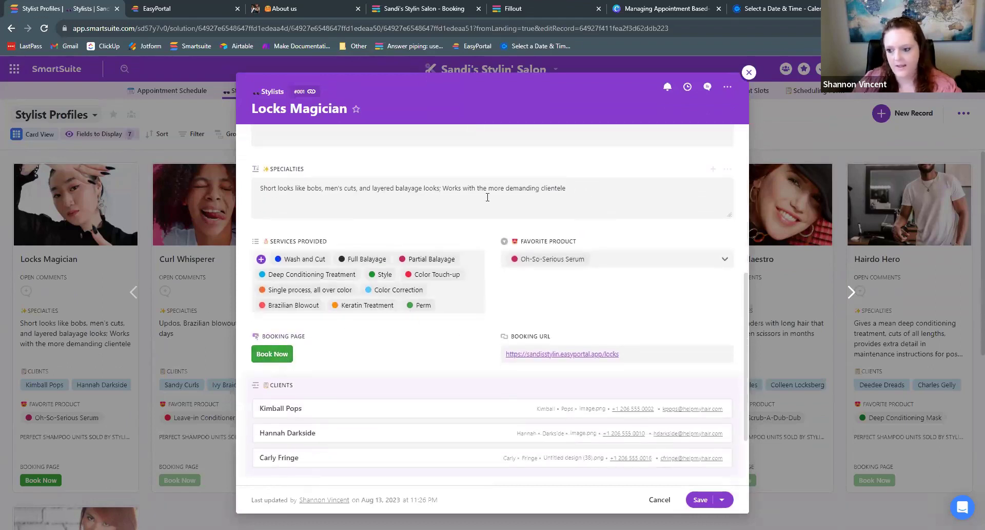
pyautogui.click(269, 354)
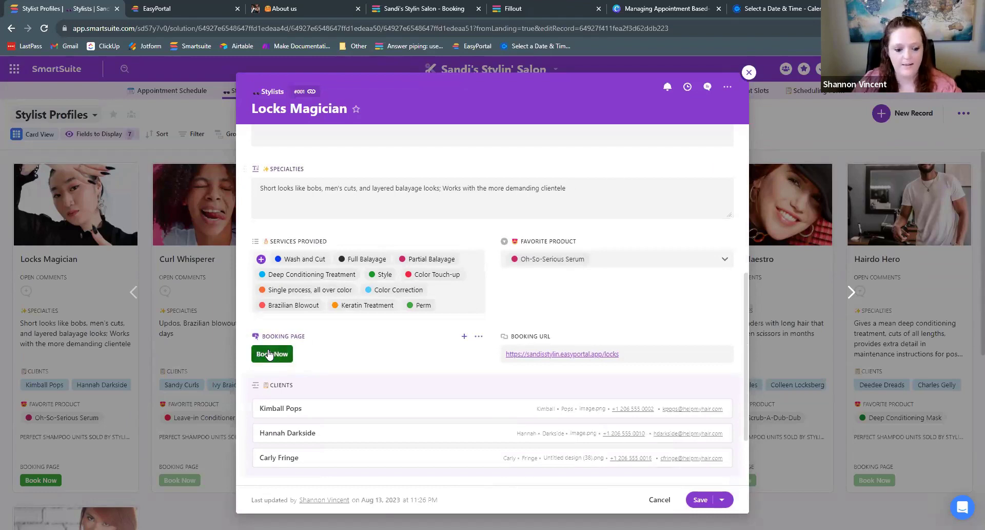
pyautogui.click(270, 354)
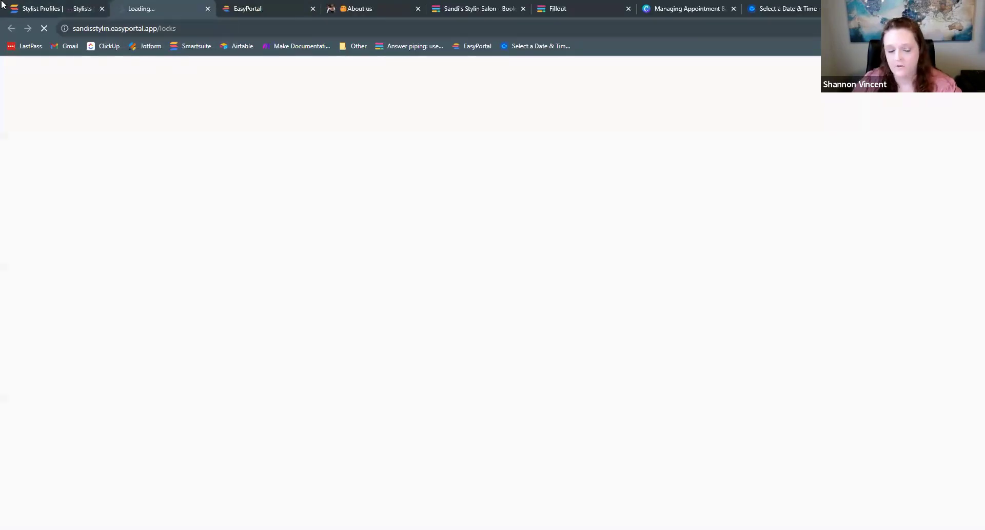
pyautogui.click(78, 5)
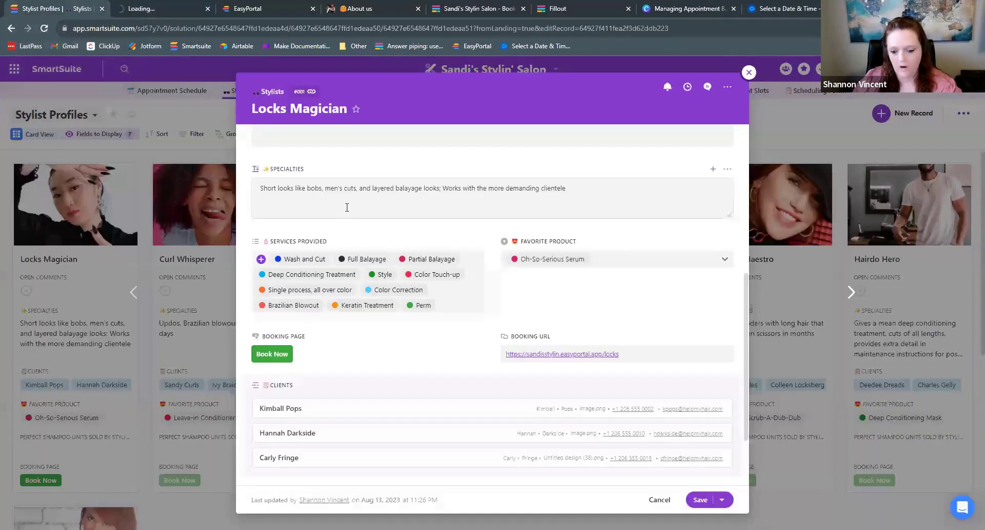
pyautogui.scroll(-2, 354, 203)
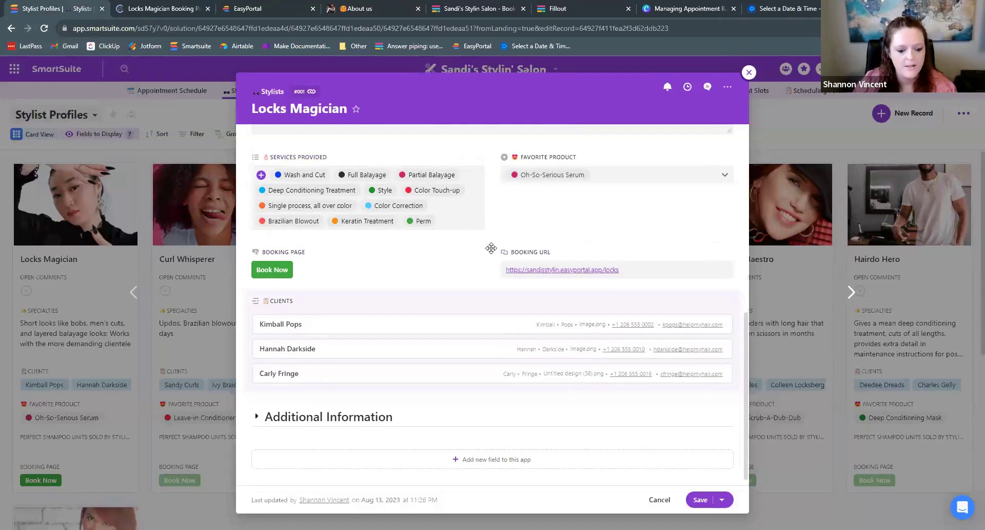
pyautogui.click(750, 72)
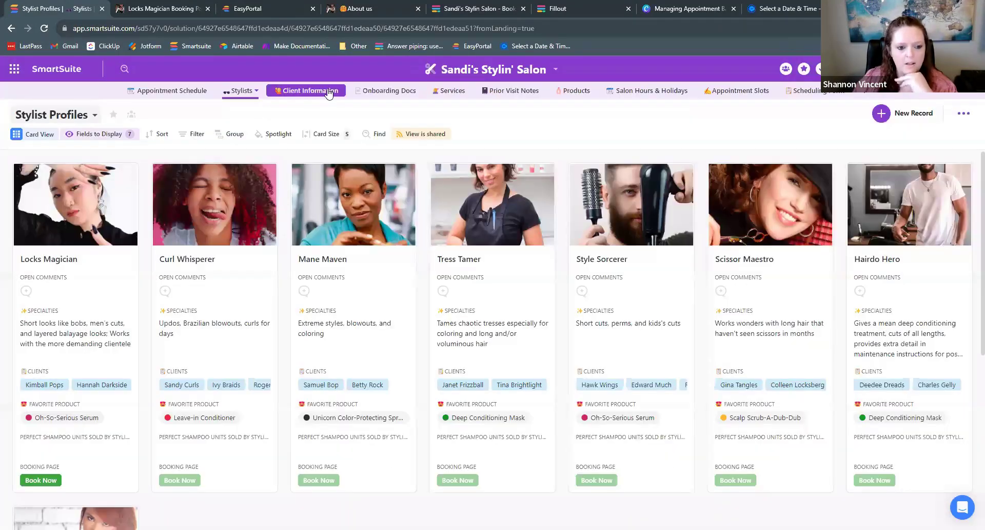
# - Show the Client Snapshots cards with each client's phone, email, preferred stylist and favorite product
pyautogui.click(329, 91)
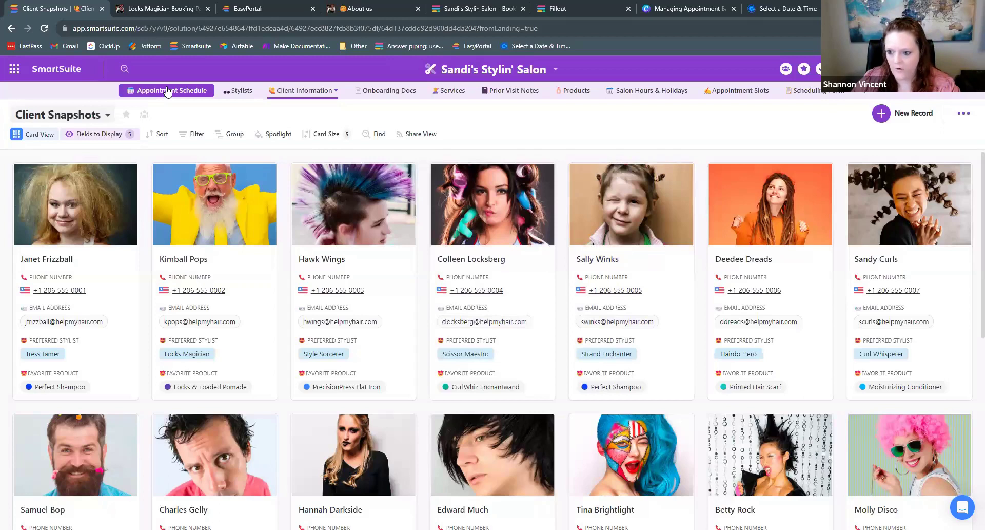
# - Return to the Appointment Schedule grid and inspect the first appointment's client name, end time and reminder
pyautogui.click(166, 91)
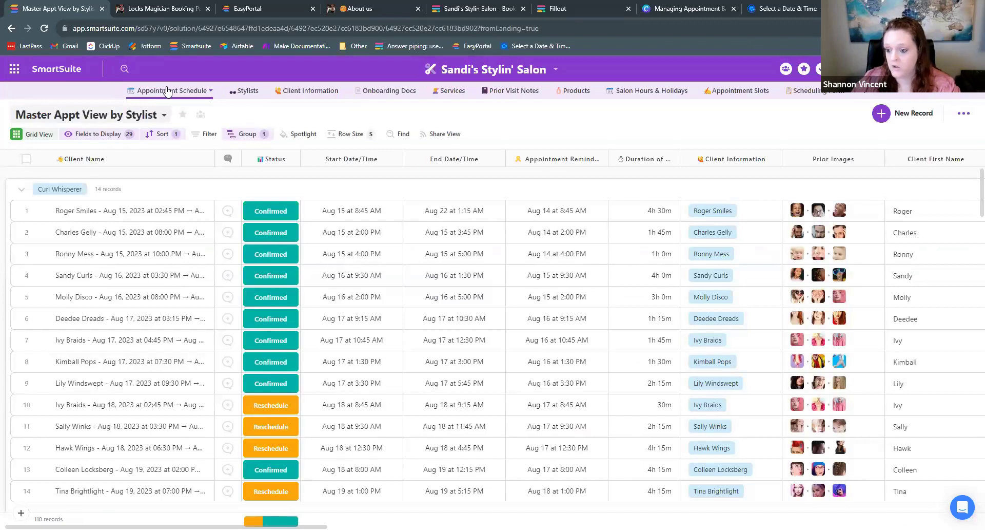
pyautogui.click(210, 206)
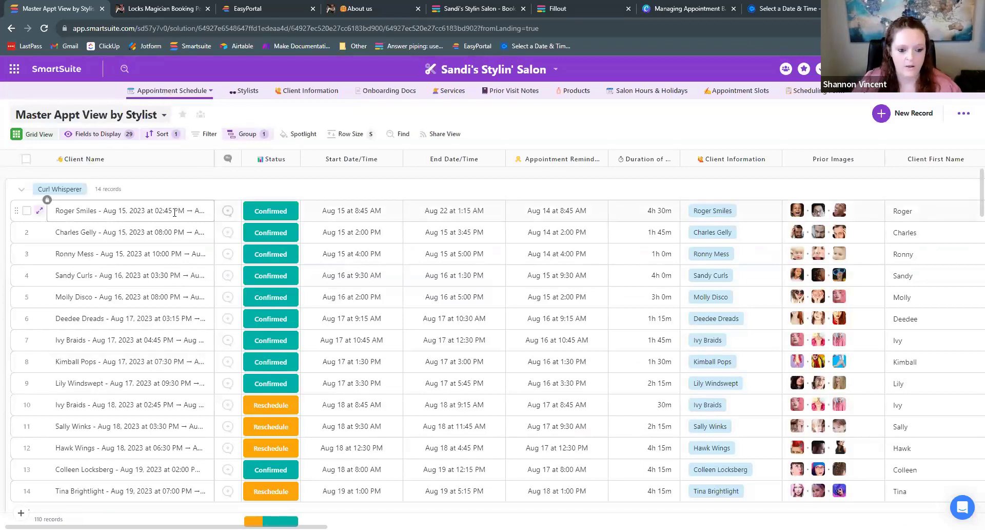
pyautogui.click(502, 220)
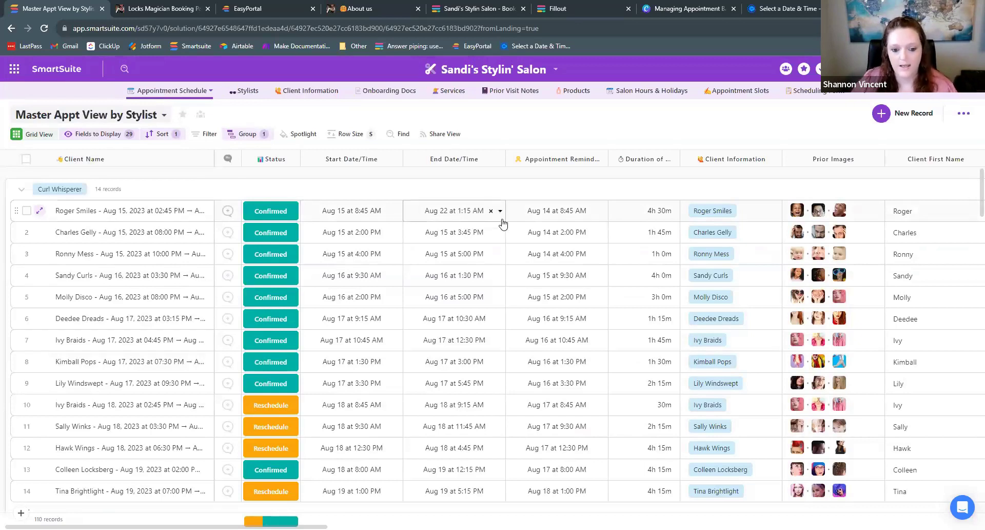
pyautogui.click(534, 218)
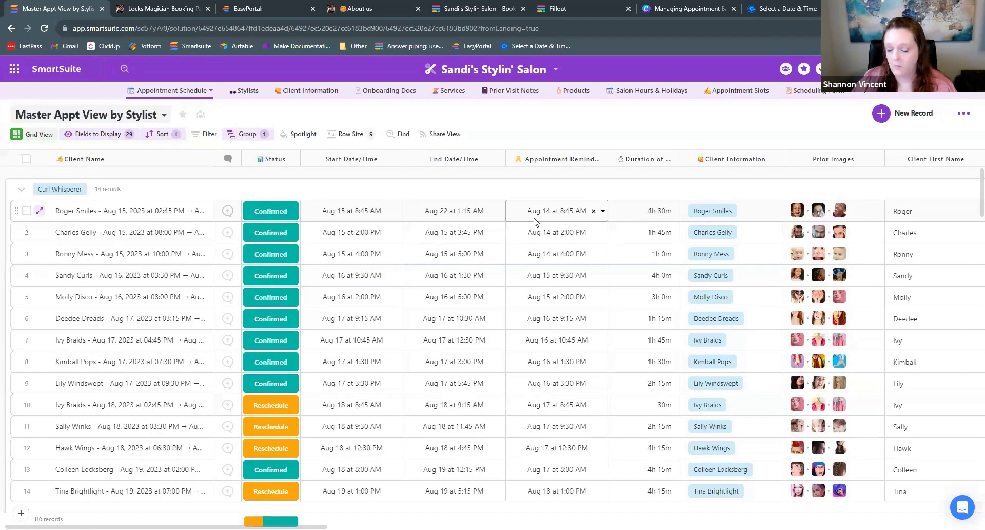
pyautogui.press('Escape')
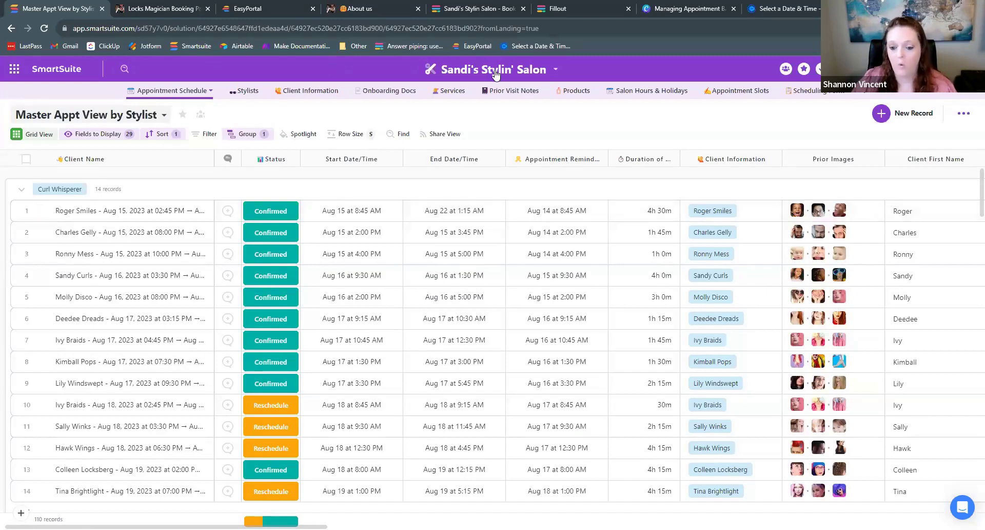
# - Check the first appointment's status, start and end times, reminder and linked client information
pyautogui.click(445, 207)
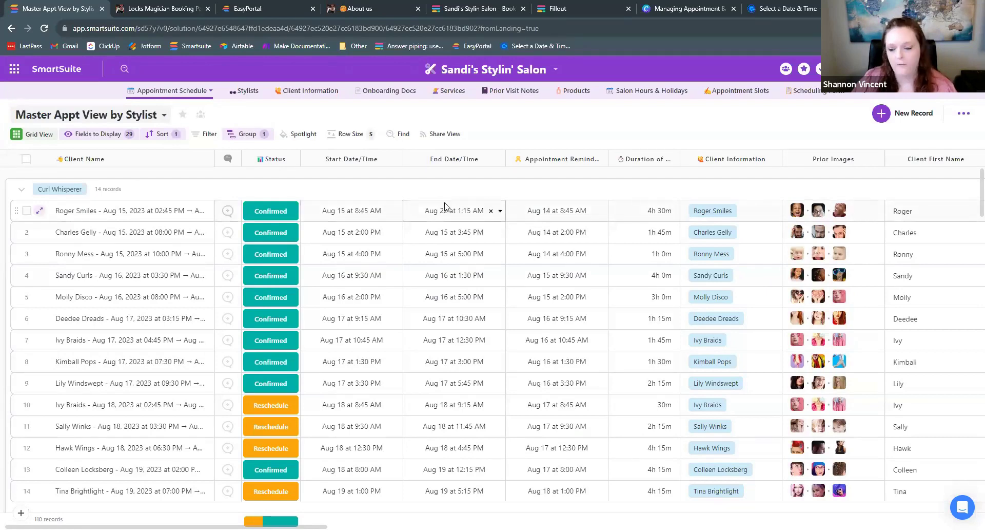
pyautogui.click(538, 210)
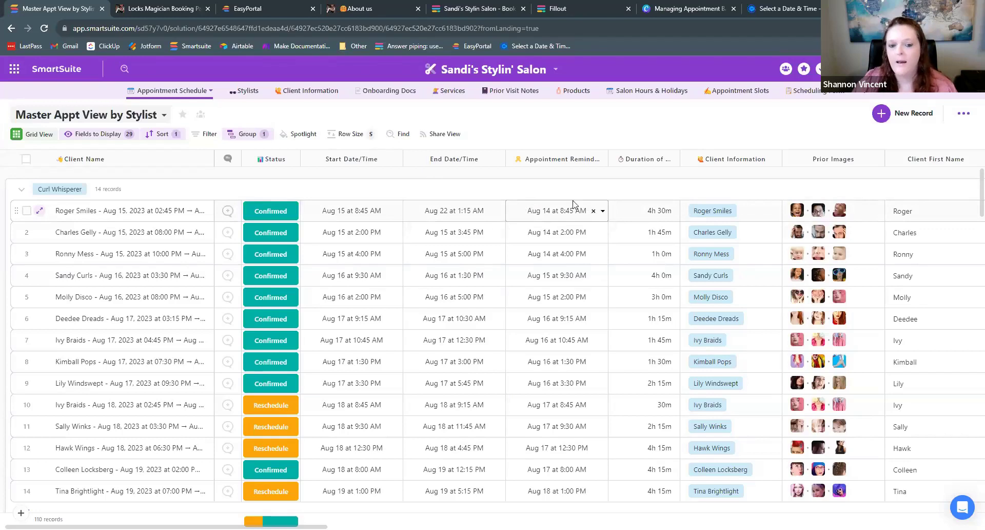
pyautogui.click(735, 213)
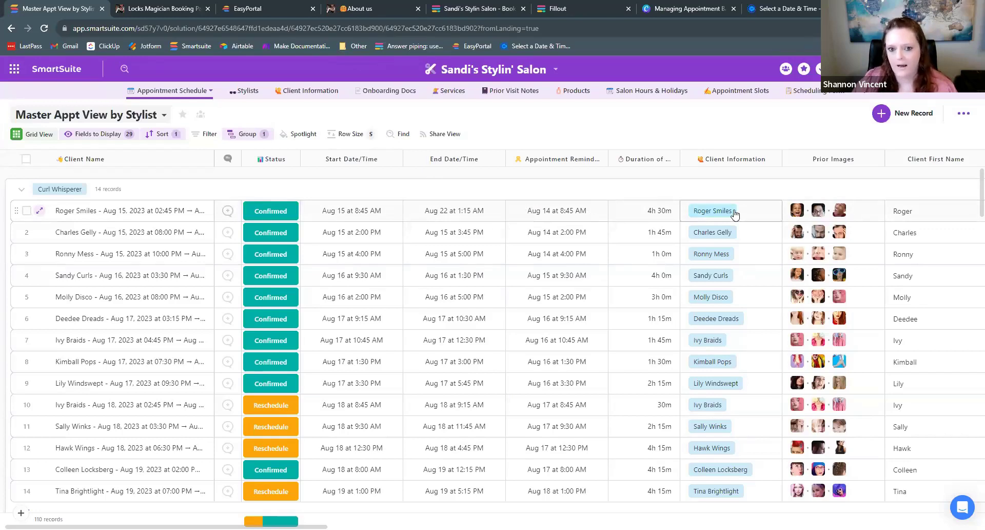
pyautogui.click(266, 215)
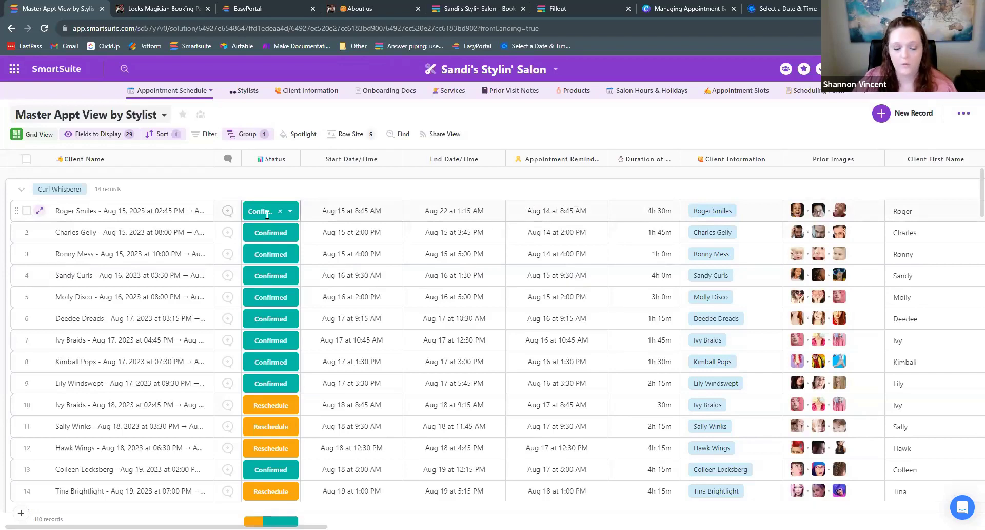
pyautogui.click(44, 199)
pyautogui.click(524, 215)
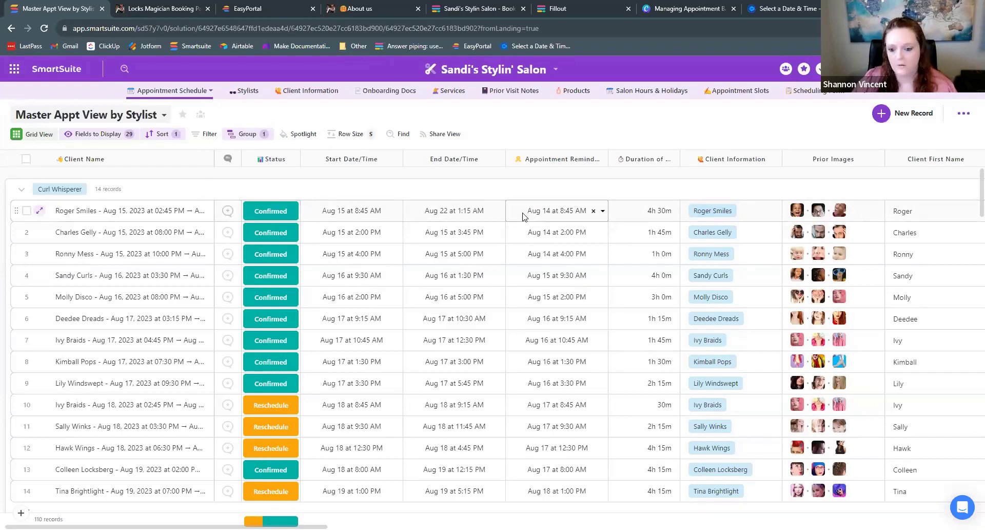
pyautogui.click(325, 213)
pyautogui.click(482, 210)
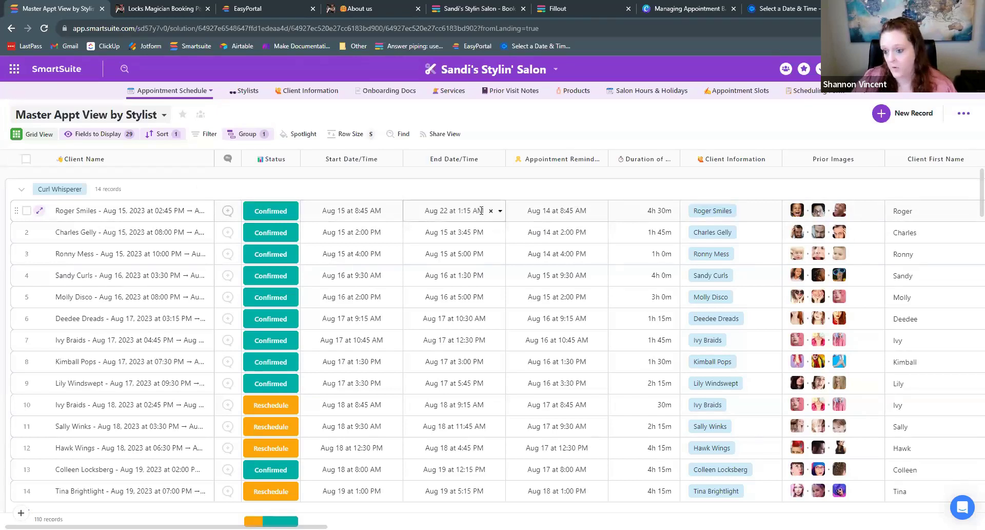
pyautogui.press('Escape')
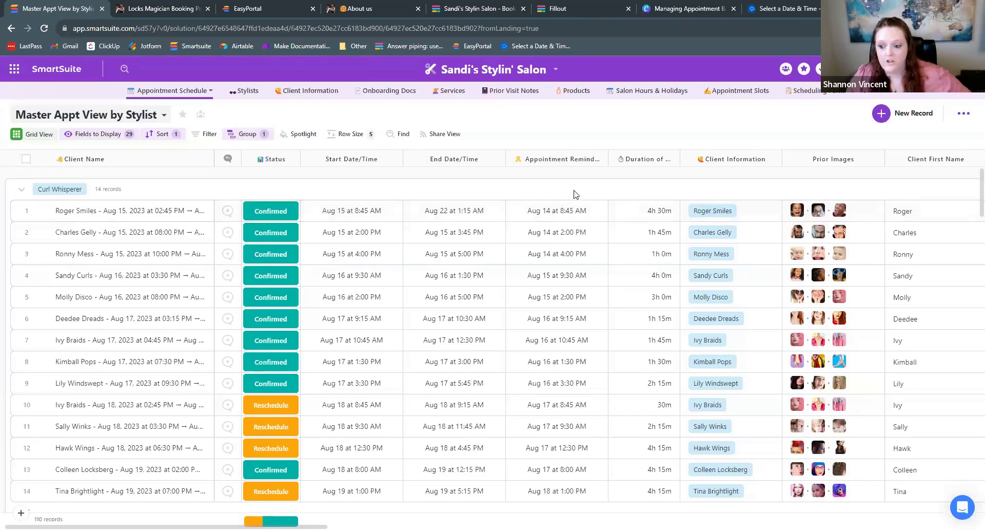
pyautogui.click(558, 5)
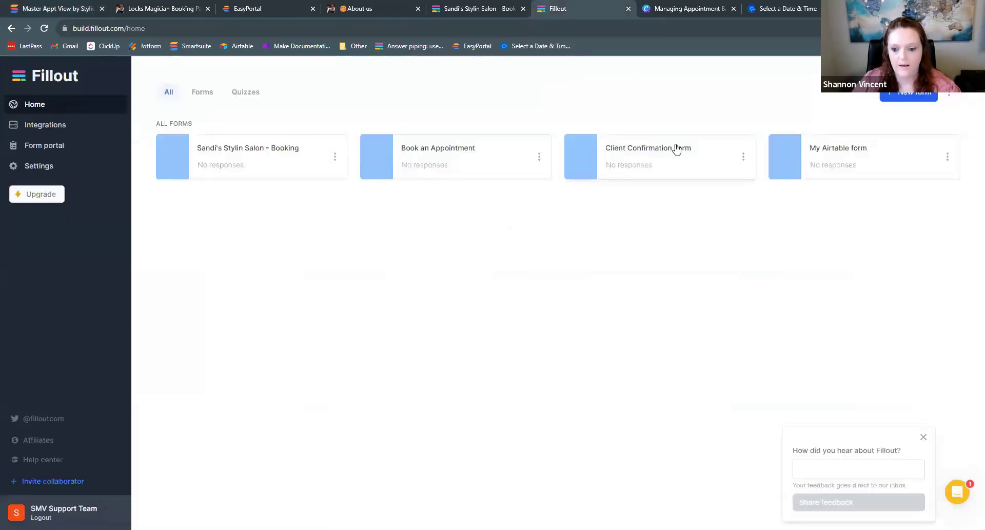
pyautogui.click(651, 145)
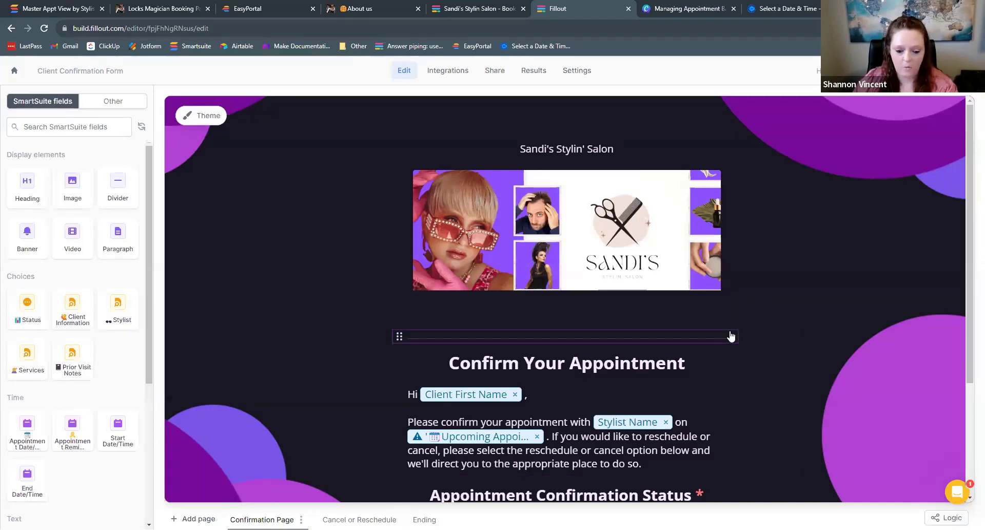
pyautogui.scroll(-2, 782, 289)
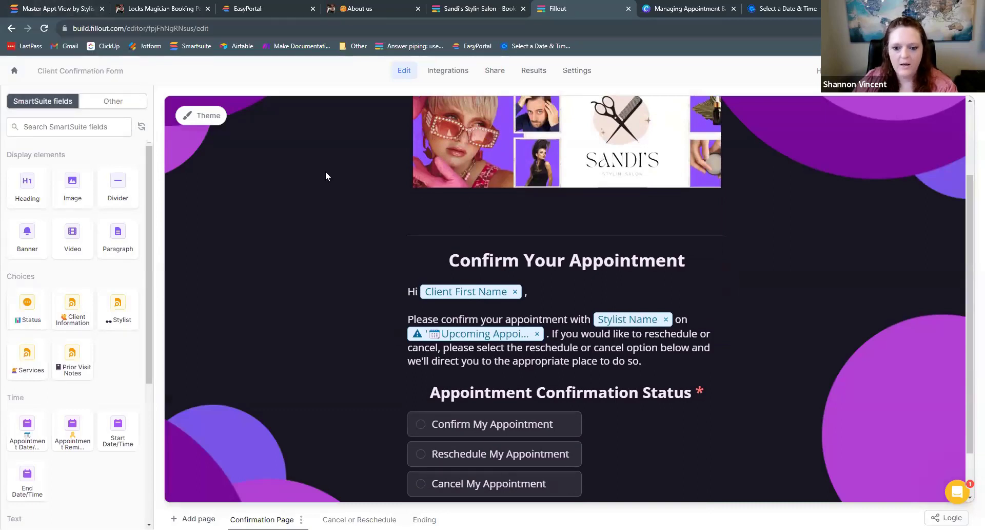
pyautogui.scroll(2, 325, 175)
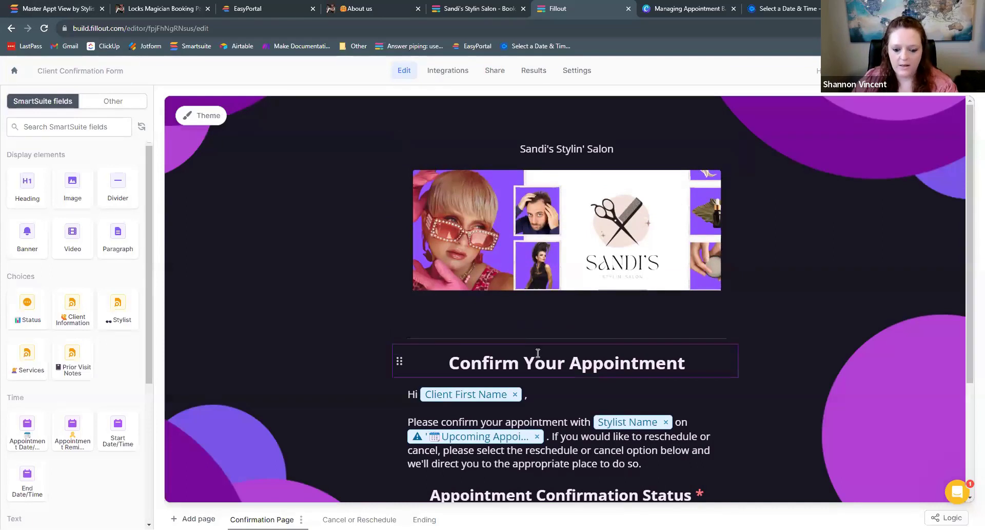
pyautogui.scroll(-2, 538, 352)
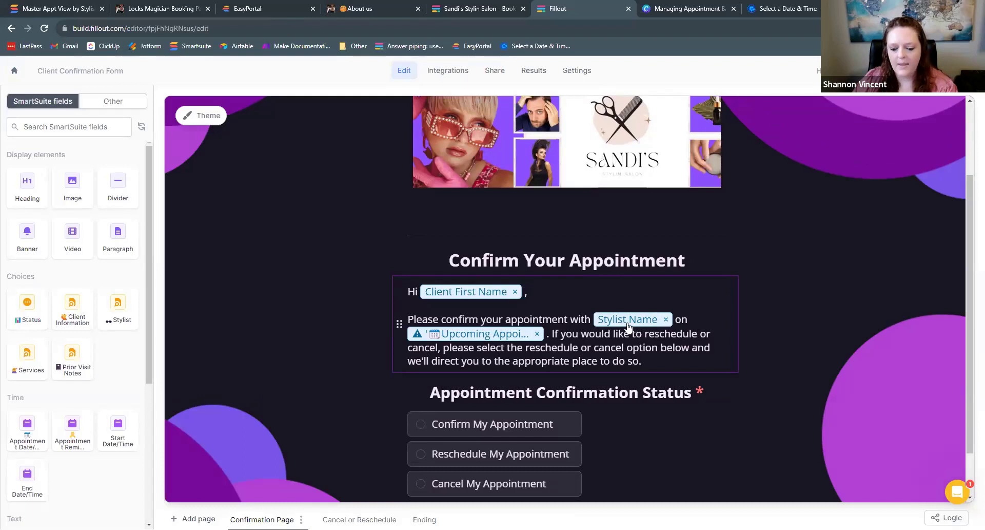
pyautogui.scroll(-1, 621, 324)
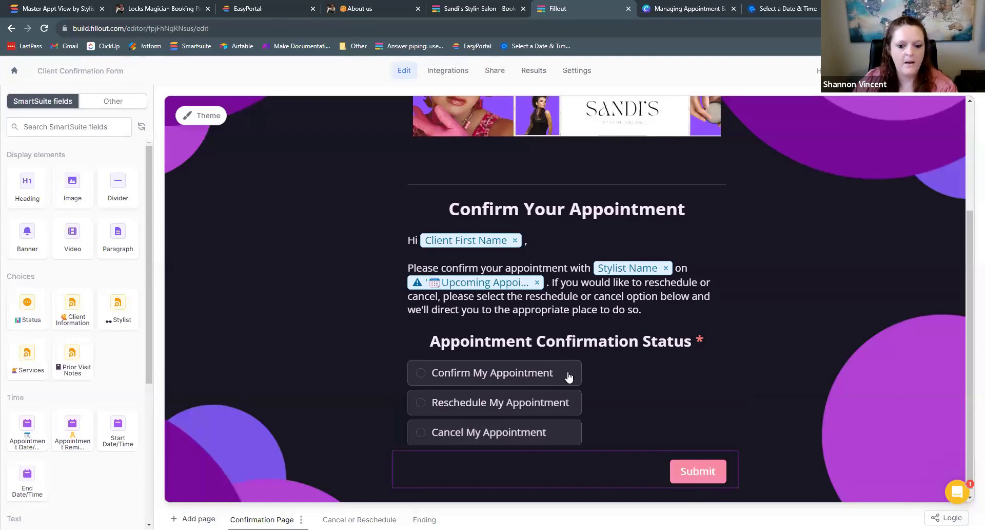
pyautogui.scroll(3, 557, 277)
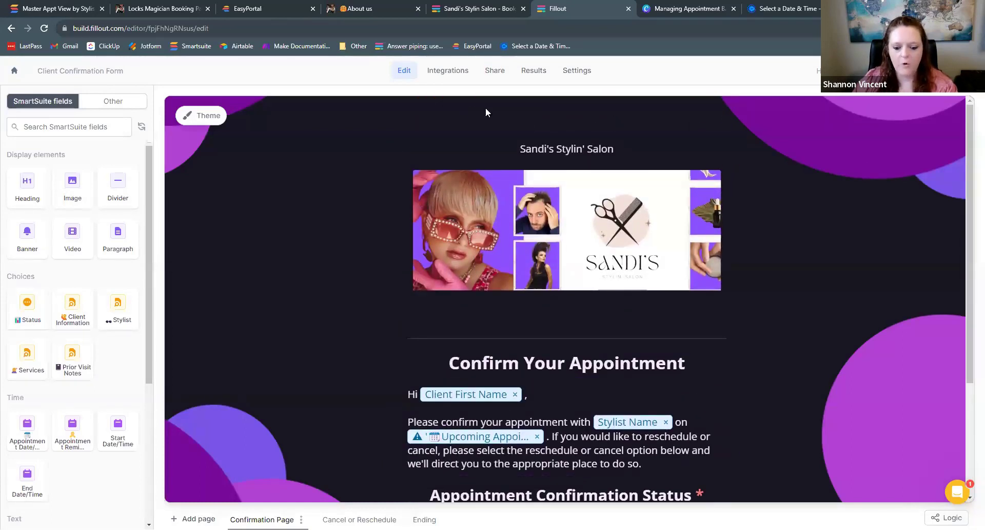
pyautogui.scroll(-3, 524, 165)
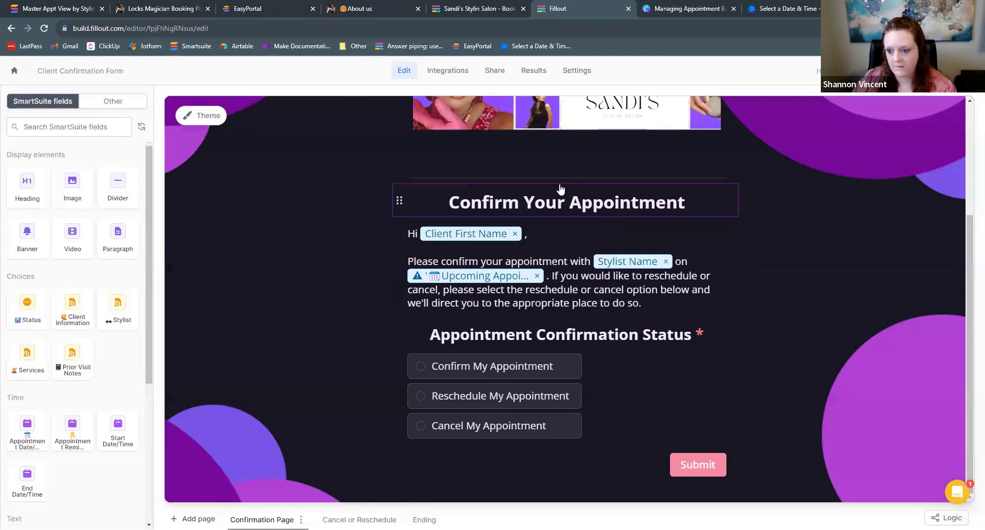
# - Switch to the Master Appt View by Stylist grid and scan across its cost, payment and profit columns
pyautogui.click(61, 10)
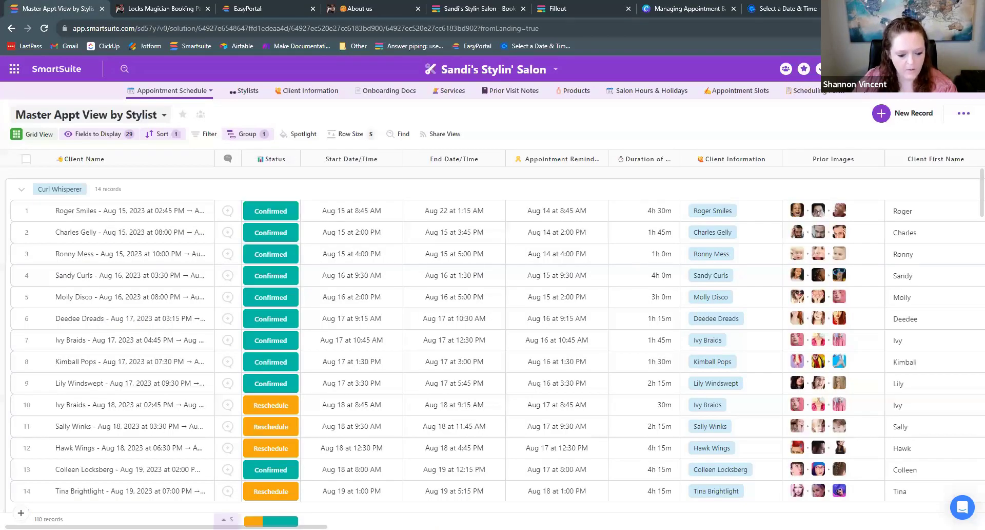
pyautogui.hscroll(10, 493, 339)
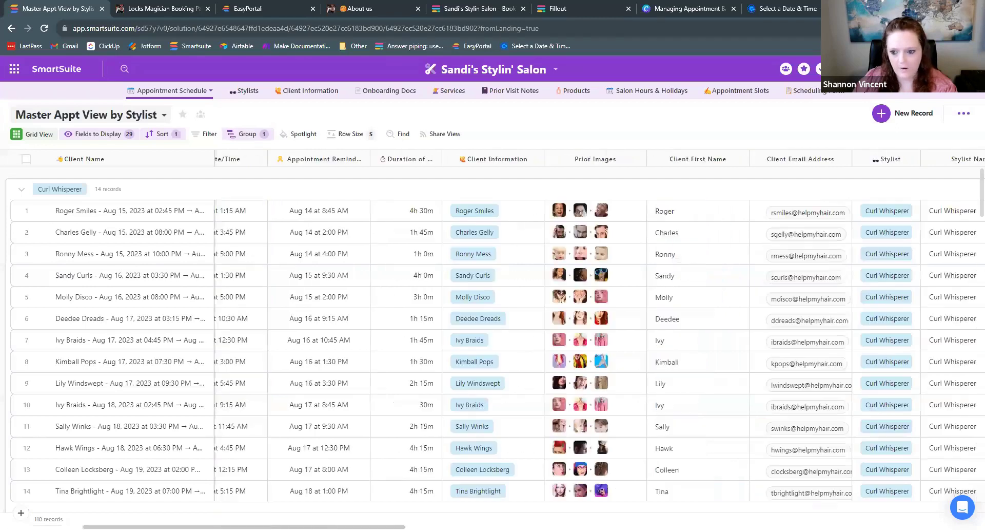
pyautogui.hscroll(10, 492, 339)
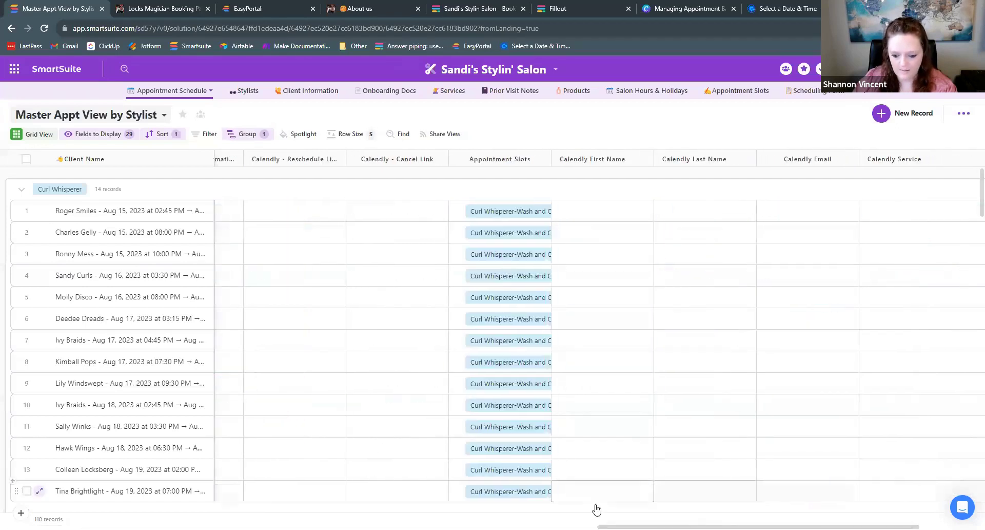
pyautogui.hscroll(3, 492, 339)
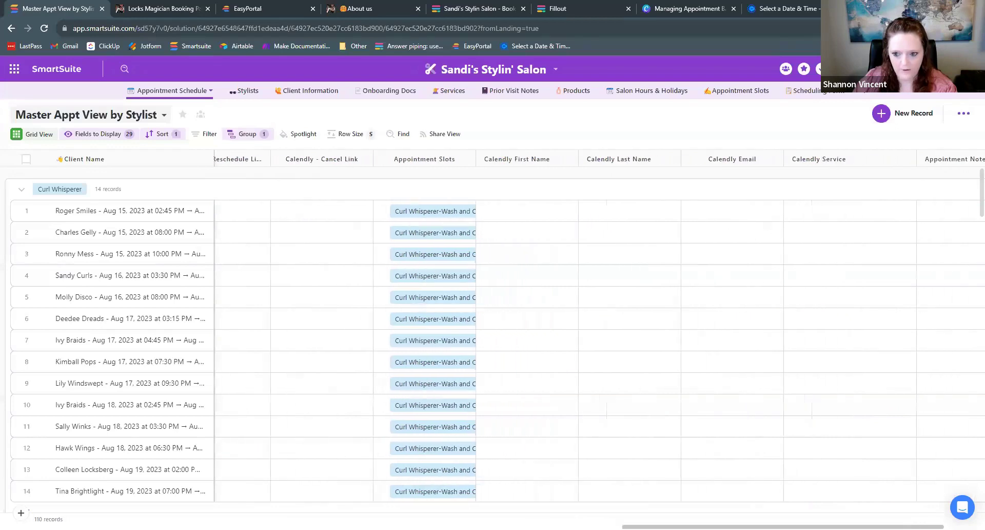
pyautogui.hscroll(-10, 493, 339)
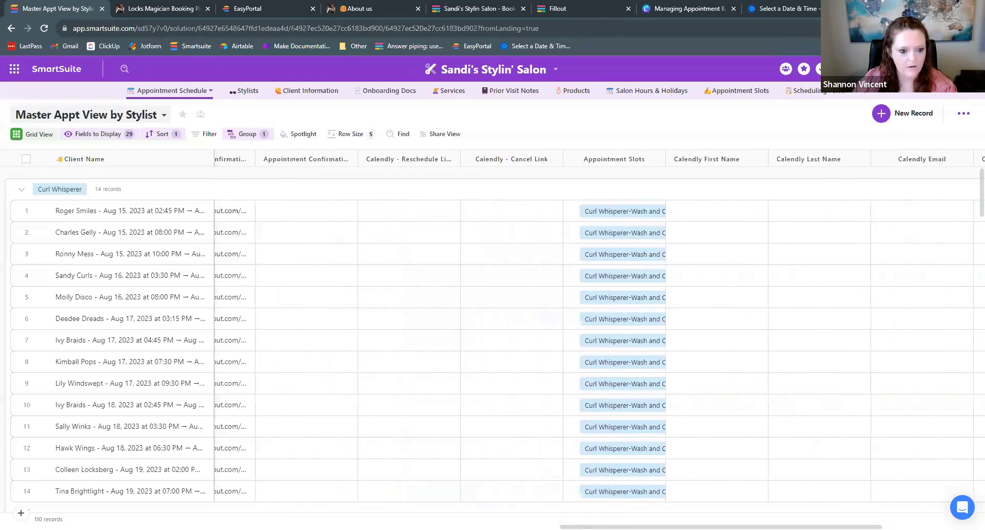
pyautogui.hscroll(-2, 595, 338)
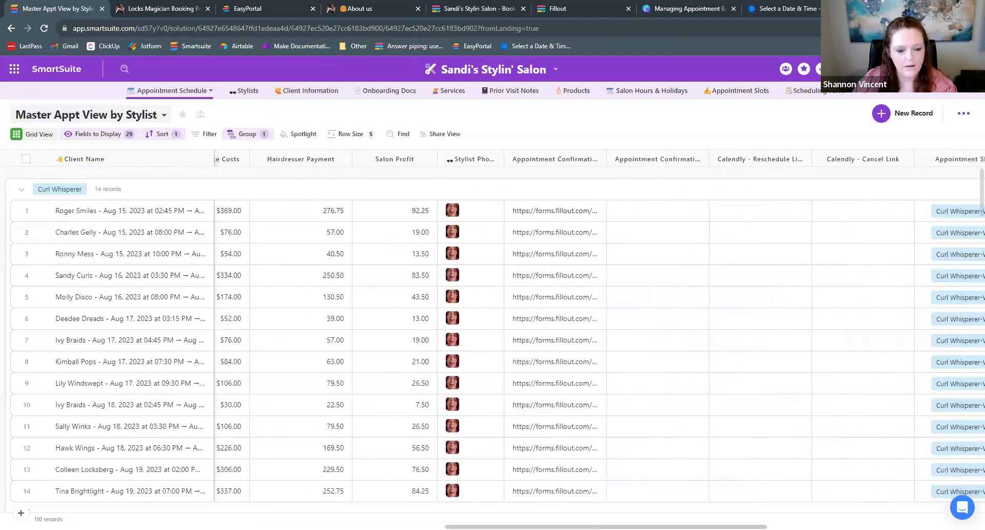
pyautogui.click(57, 116)
# - Switch to Grid View, clear all displayed fields, and add the Appointment Confirmation column
pyautogui.click(56, 464)
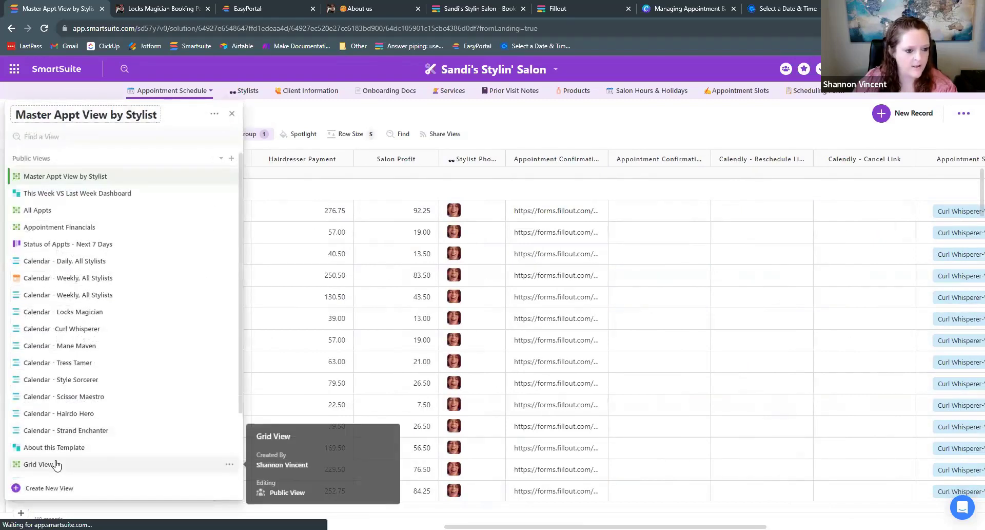
pyautogui.click(27, 116)
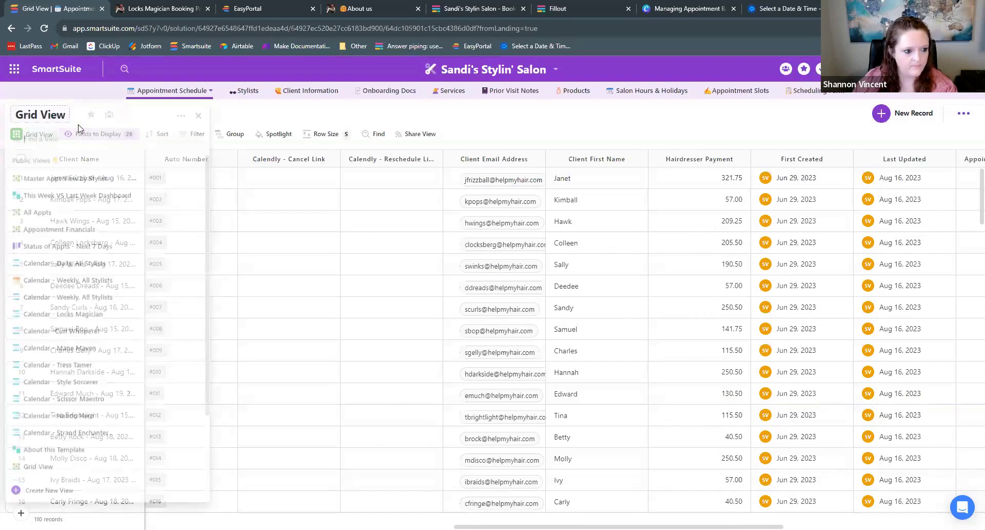
pyautogui.click(115, 134)
pyautogui.scroll(-2, 138, 311)
pyautogui.scroll(-3, 138, 312)
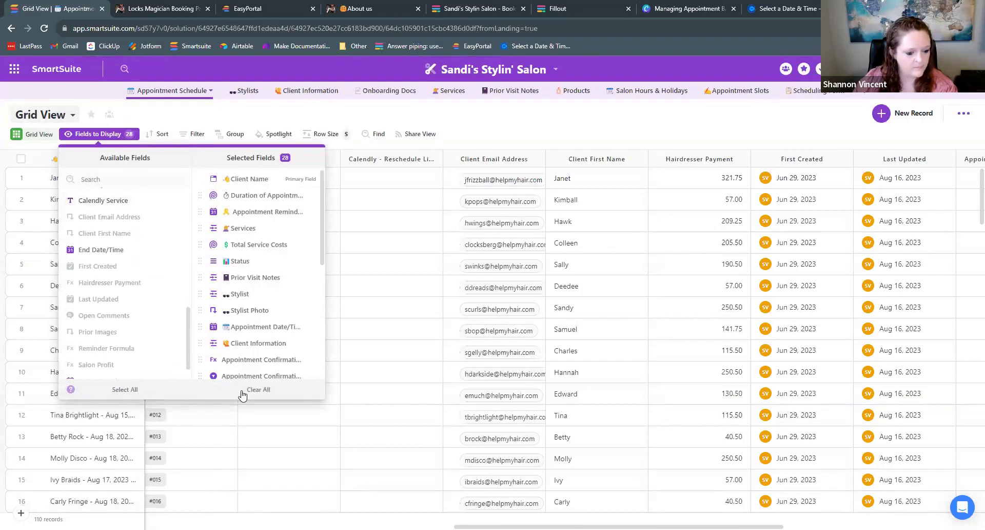
pyautogui.click(258, 390)
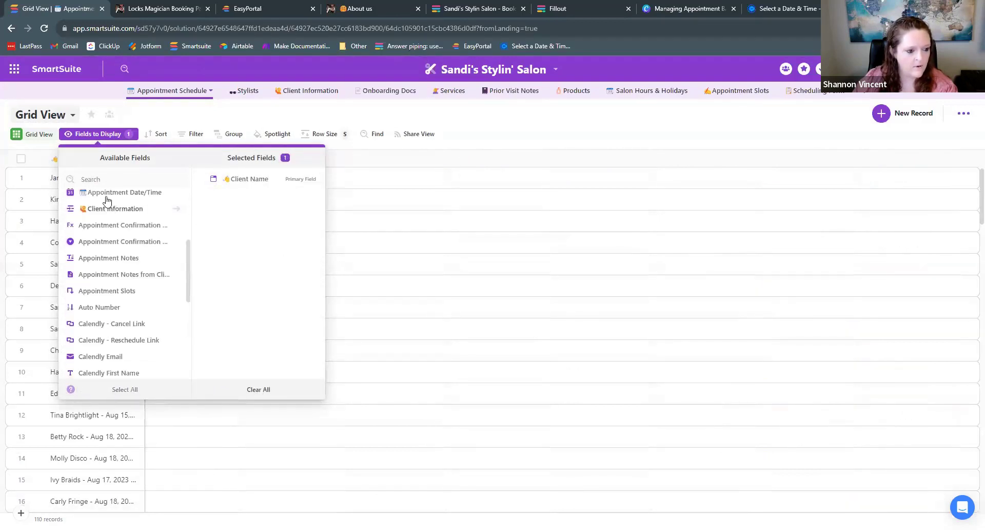
pyautogui.write('confi')
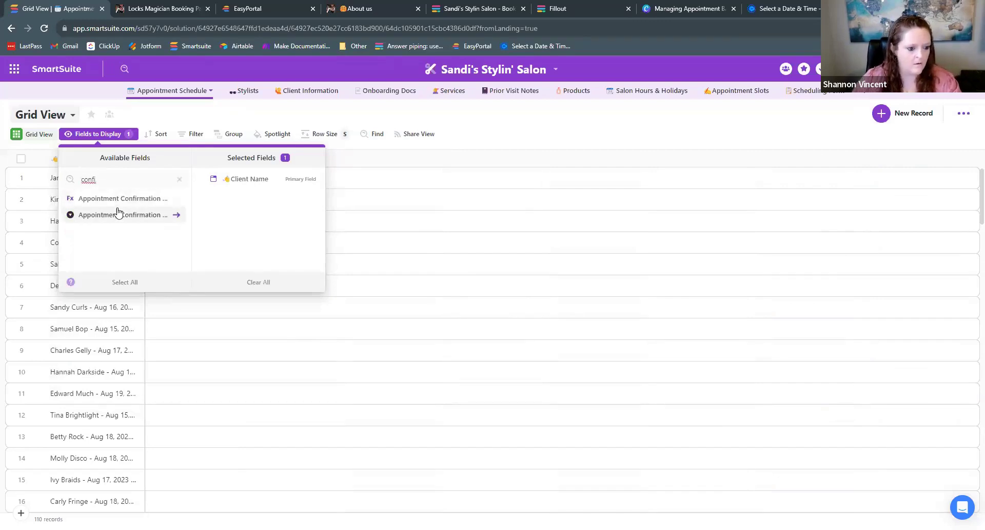
pyautogui.click(117, 214)
pyautogui.click(506, 121)
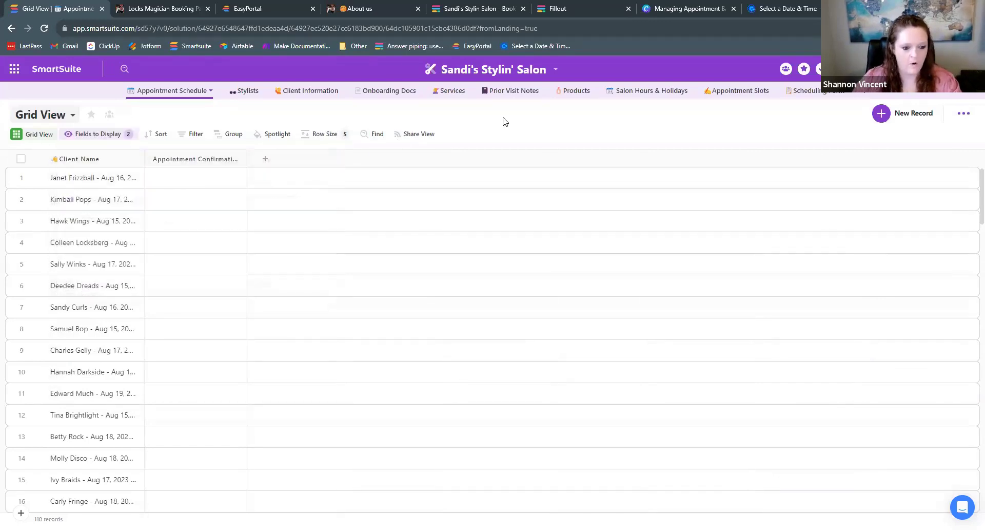
# - Add Client Information and Stylist as further grid columns
pyautogui.click(91, 134)
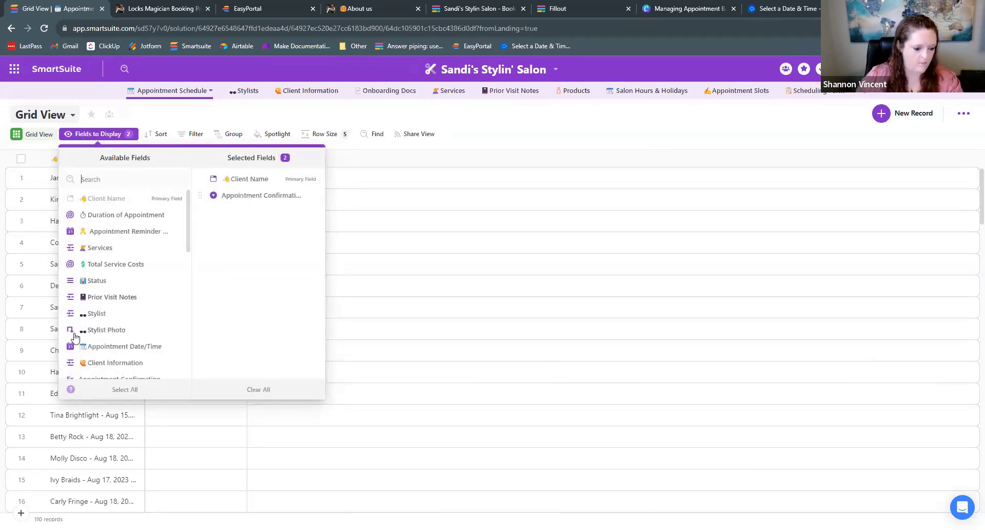
pyautogui.click(116, 365)
pyautogui.scroll(-1, 128, 268)
pyautogui.click(130, 264)
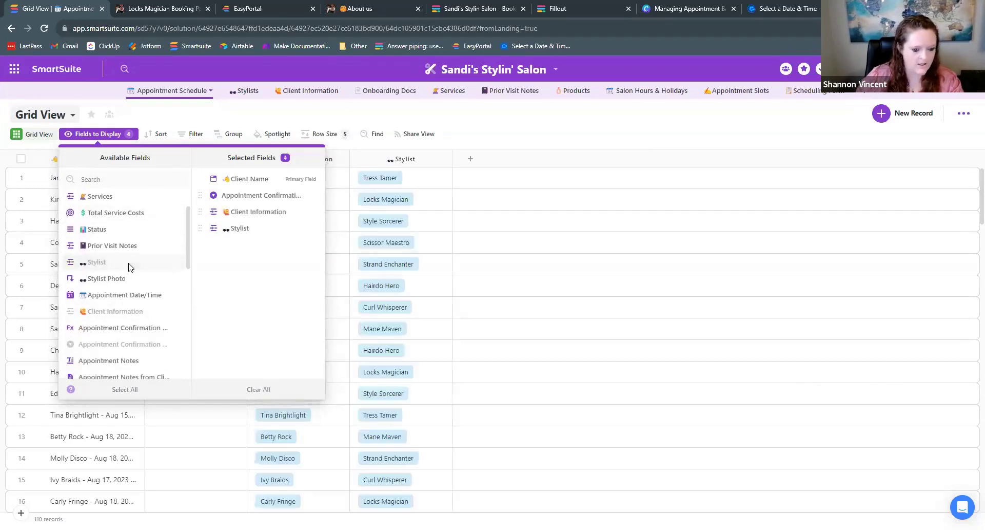
pyautogui.click(298, 114)
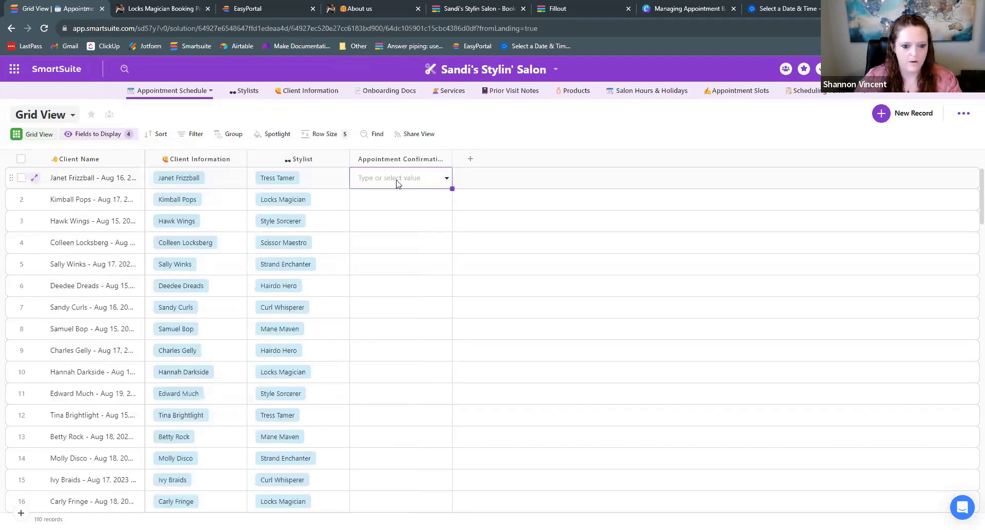
pyautogui.click(445, 179)
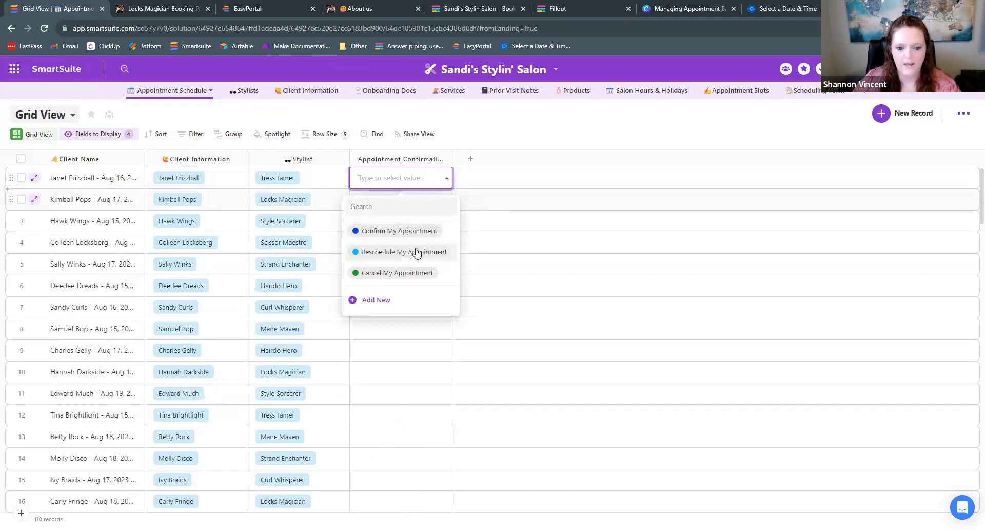
pyautogui.click(559, 7)
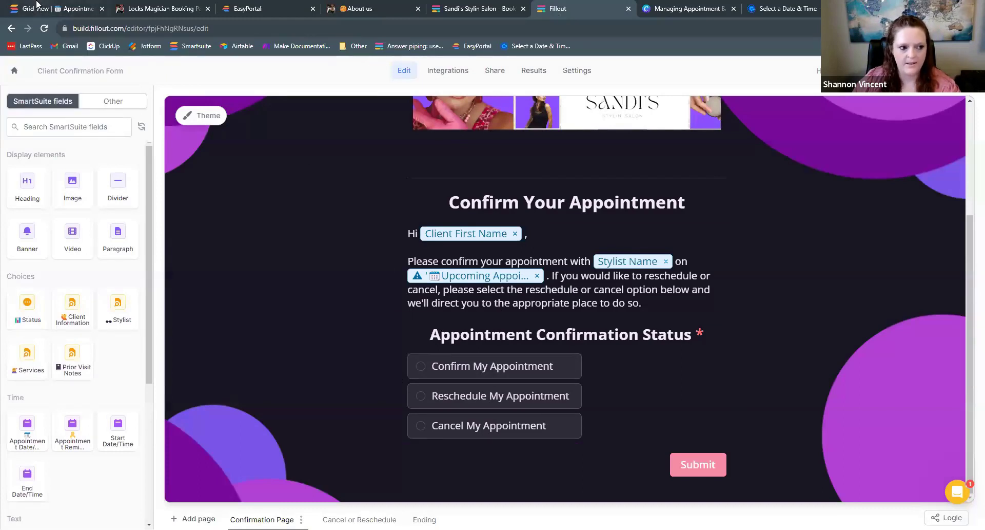
pyautogui.click(36, 4)
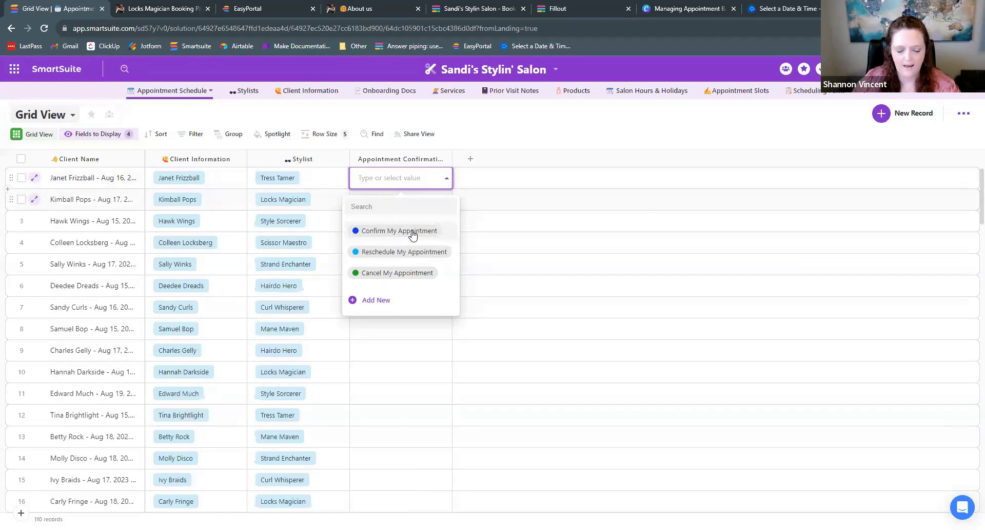
pyautogui.click(500, 121)
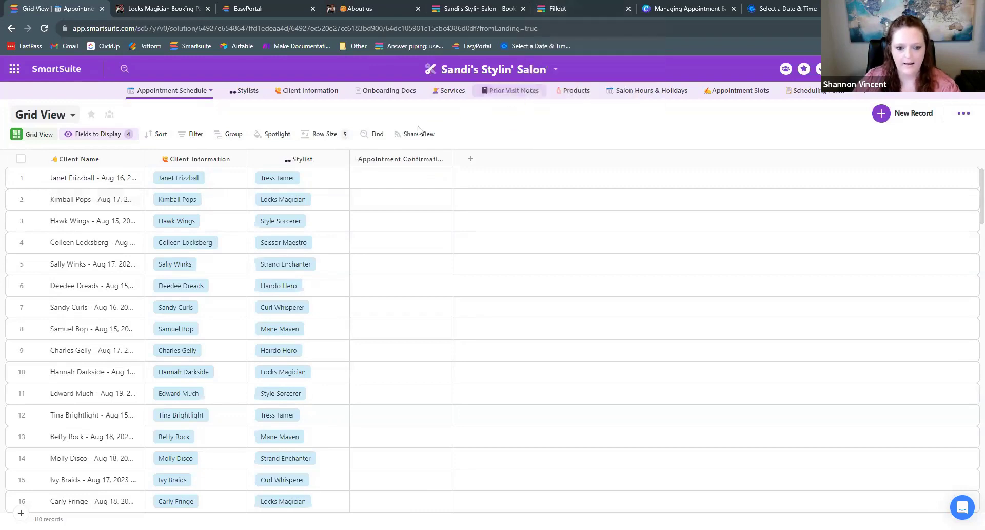
# - Start a new workspace automation triggered when Appointment Confirmation Status is Confirm My Appointment
pyautogui.click(555, 72)
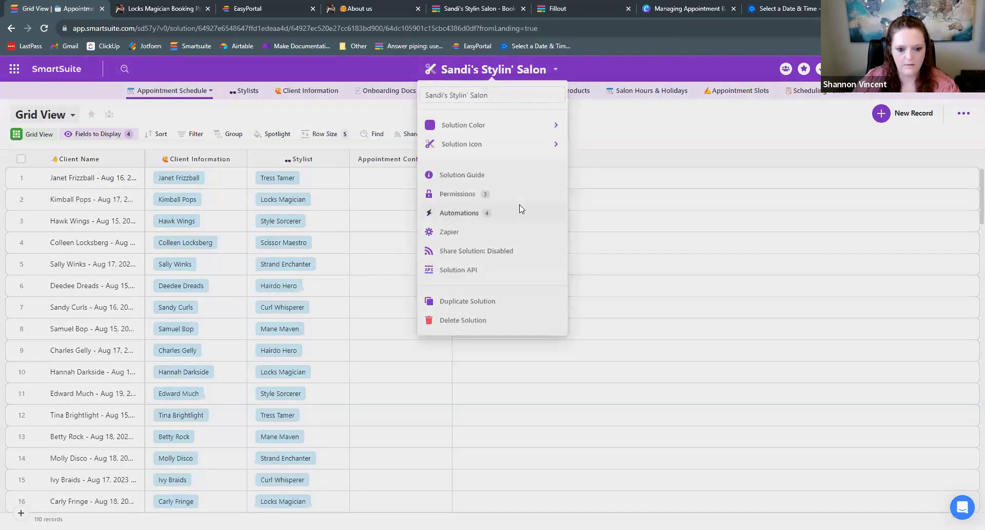
pyautogui.click(521, 209)
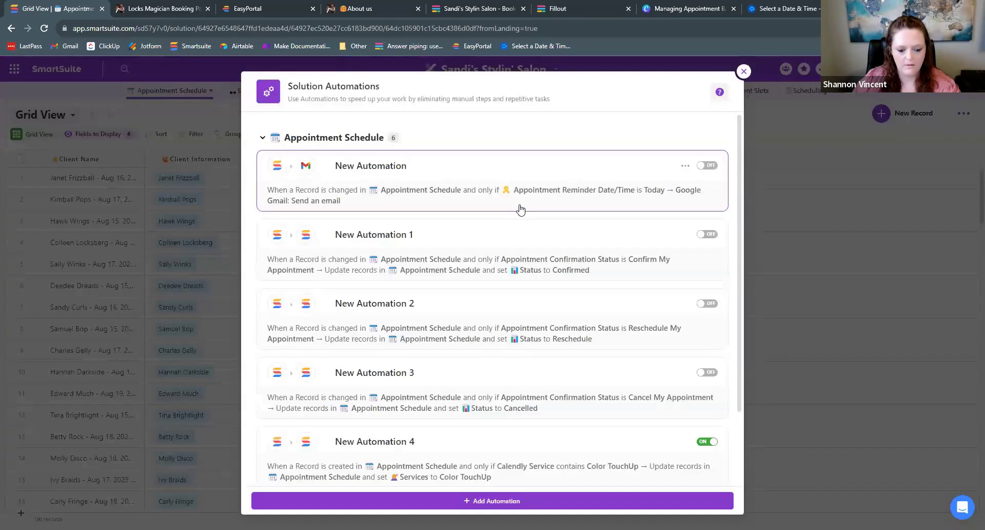
pyautogui.click(488, 500)
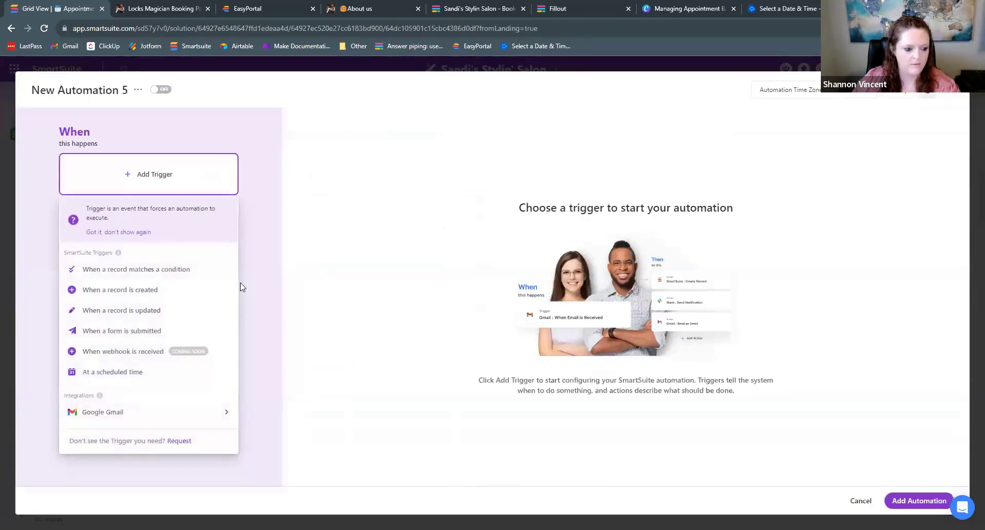
pyautogui.click(174, 269)
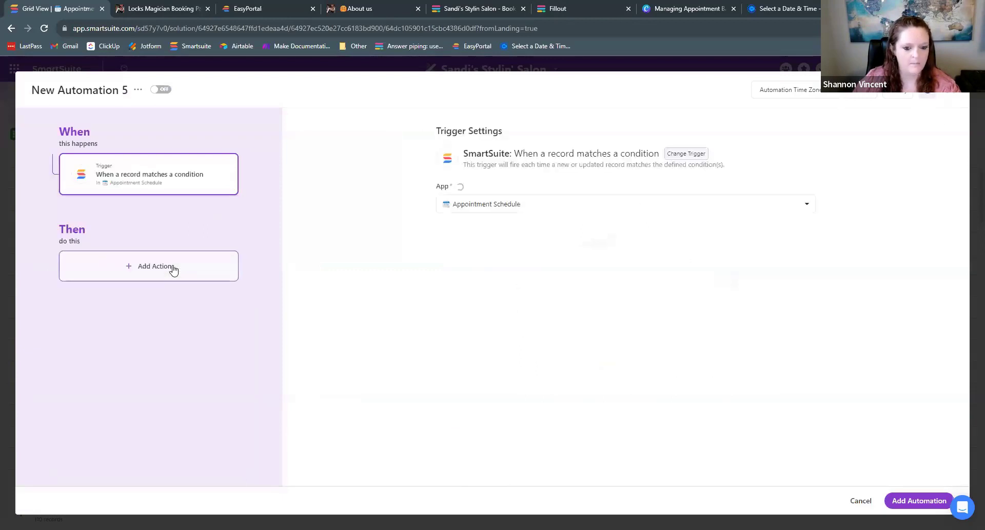
pyautogui.click(520, 250)
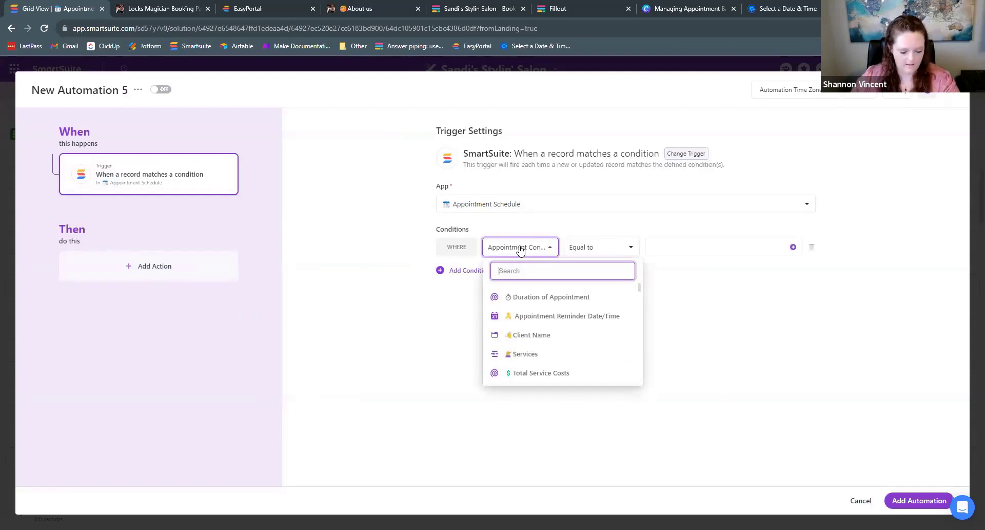
pyautogui.write('appoin')
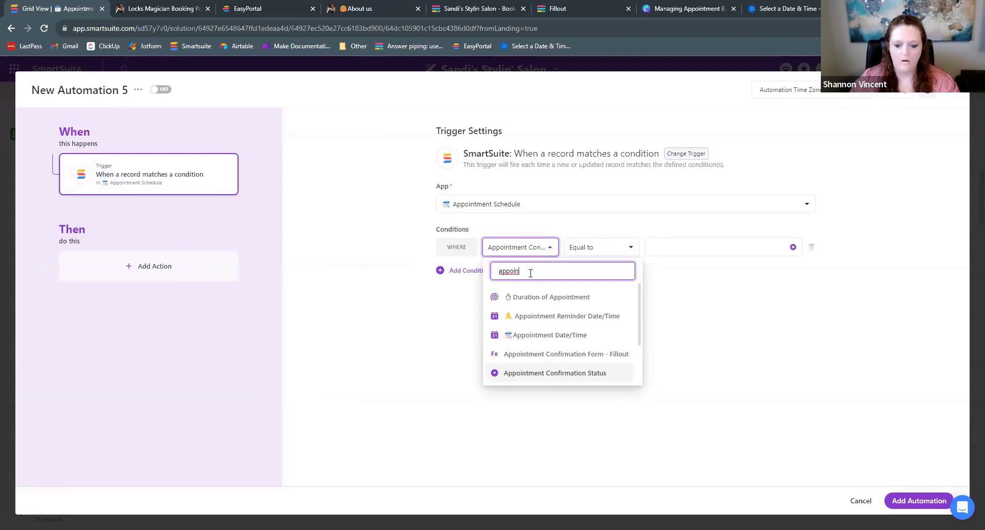
pyautogui.click(548, 373)
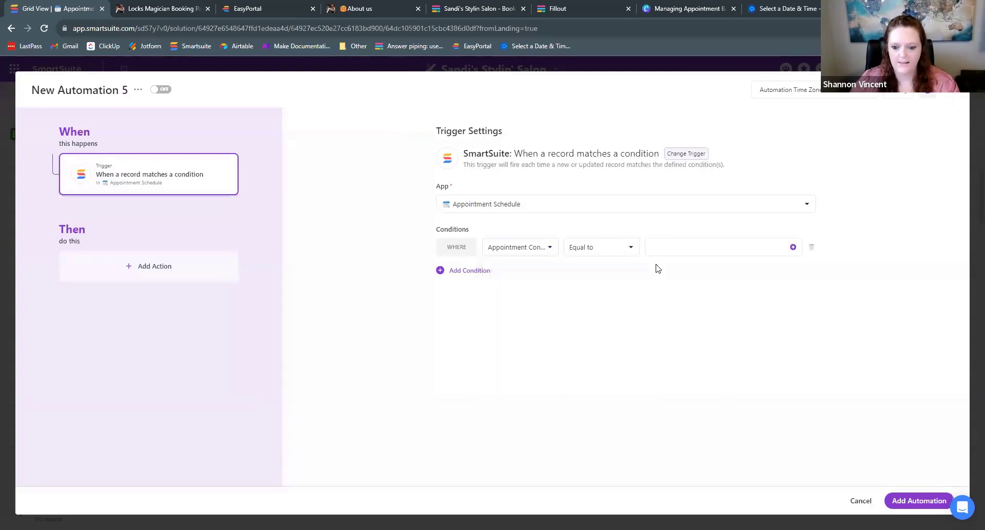
pyautogui.click(676, 246)
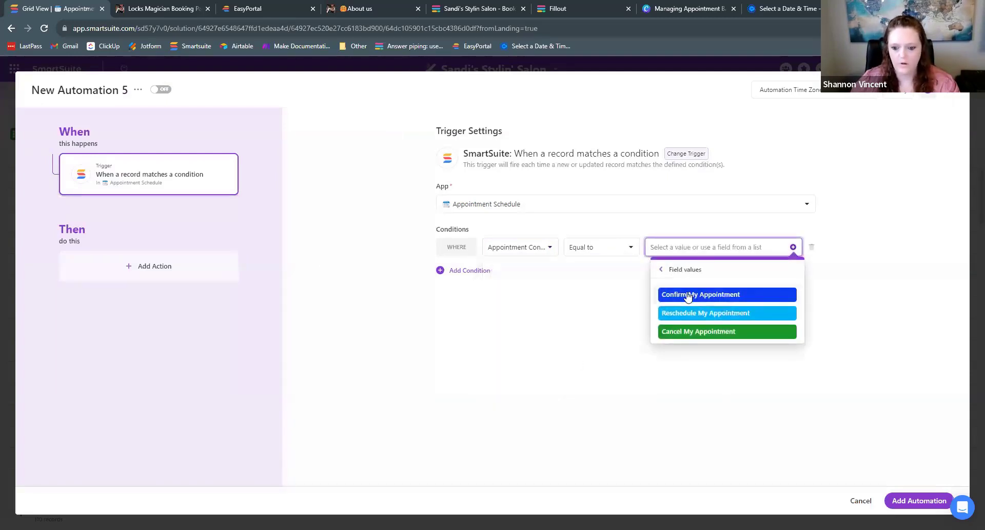
pyautogui.click(688, 296)
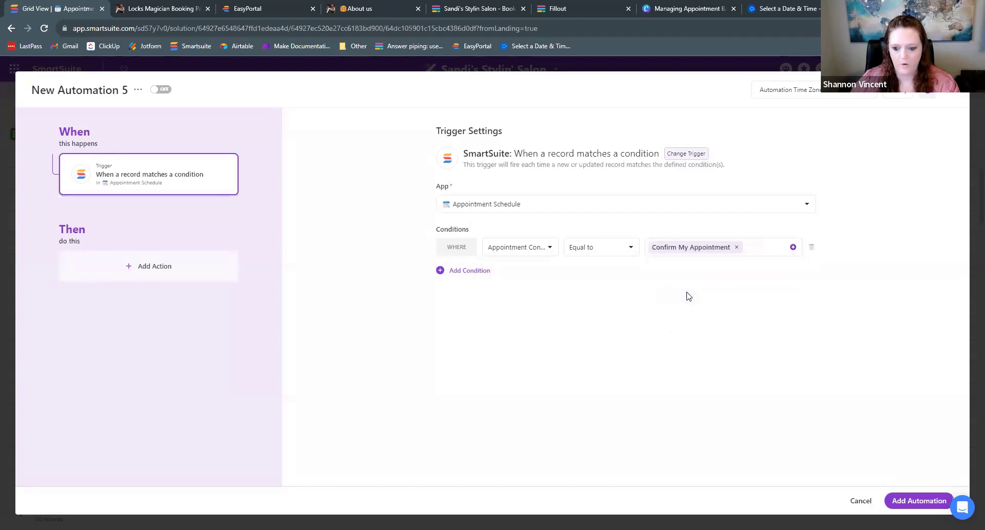
# - Add an Update records action setting Status to Confirmed, then save the automation switched on
pyautogui.click(178, 272)
pyautogui.moveTo(179, 272)
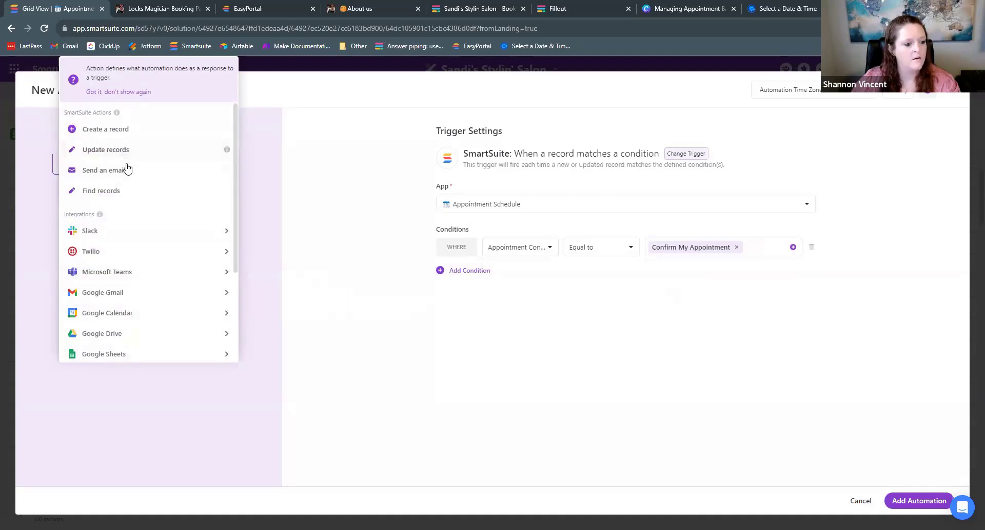
pyautogui.click(134, 149)
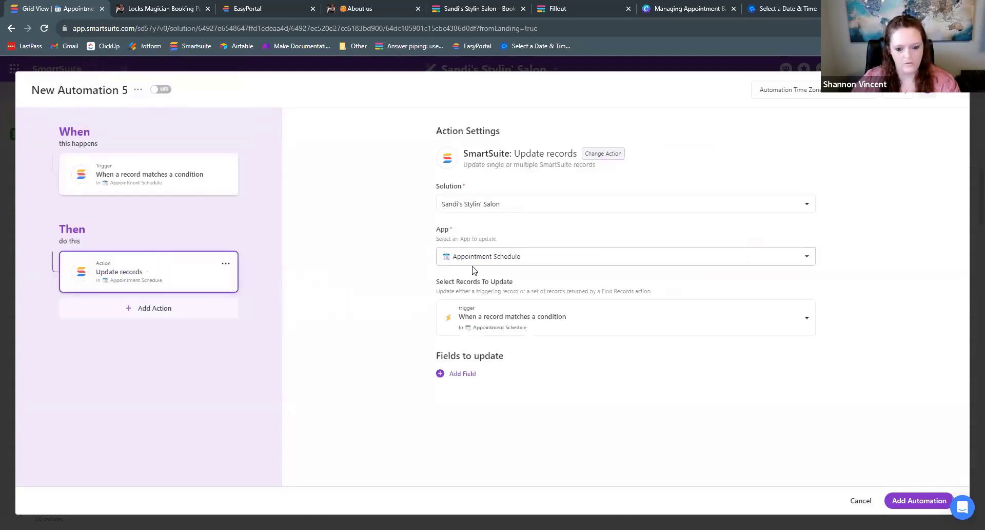
pyautogui.click(462, 374)
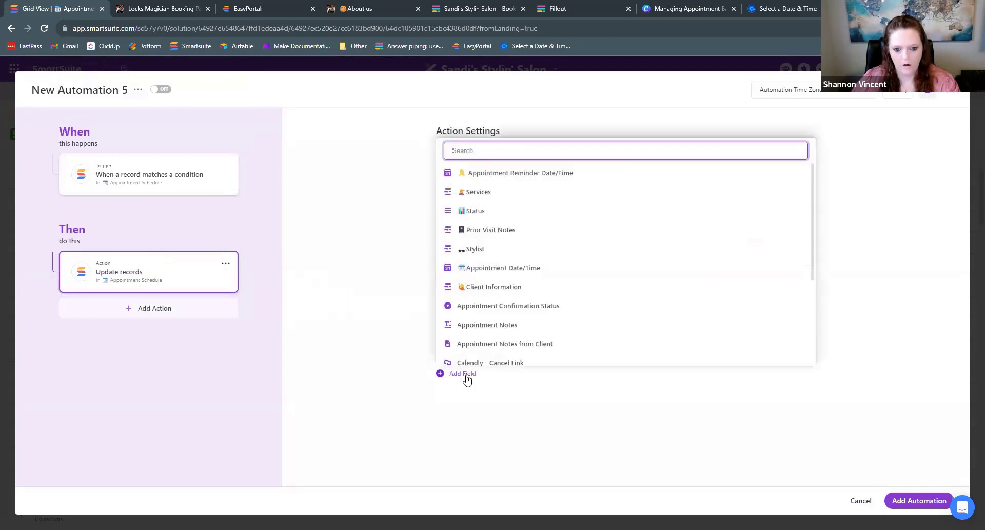
pyautogui.click(485, 212)
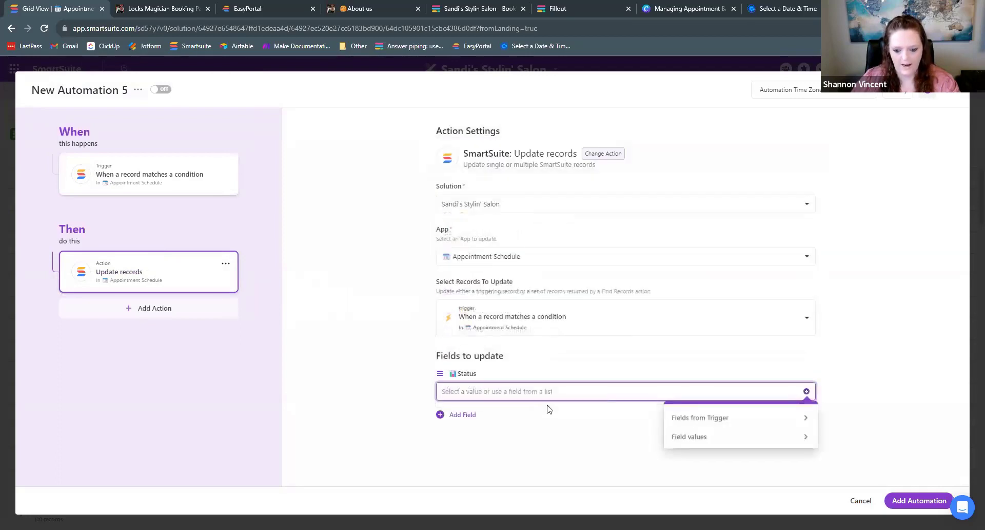
pyautogui.click(724, 439)
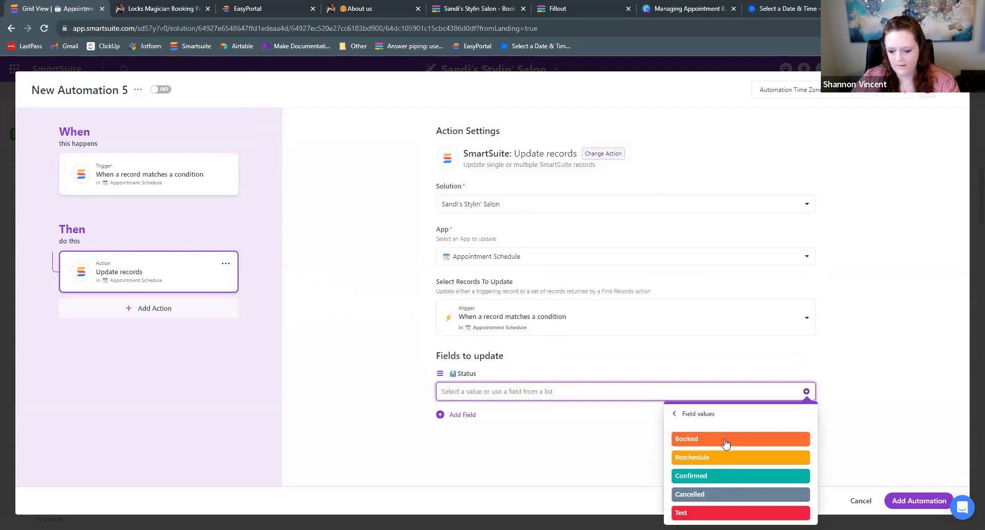
pyautogui.click(722, 477)
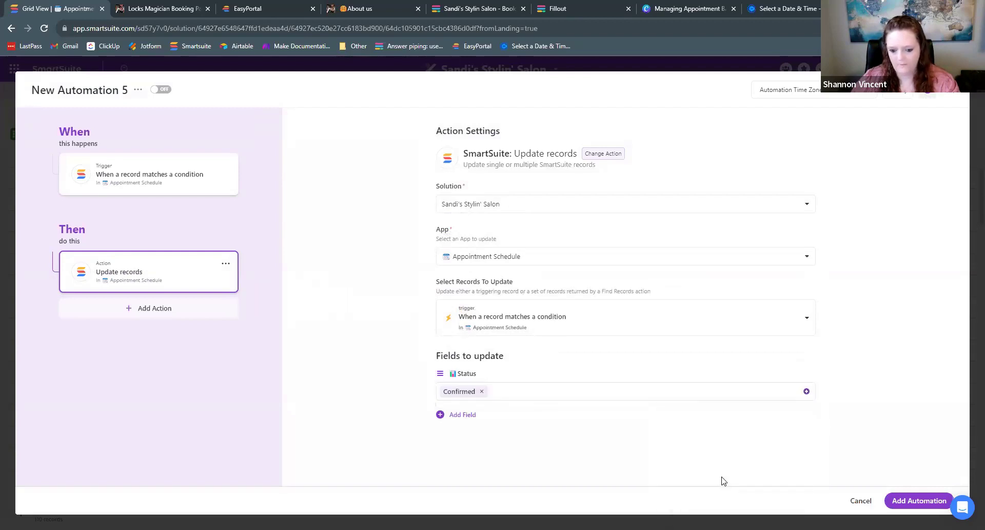
pyautogui.click(918, 499)
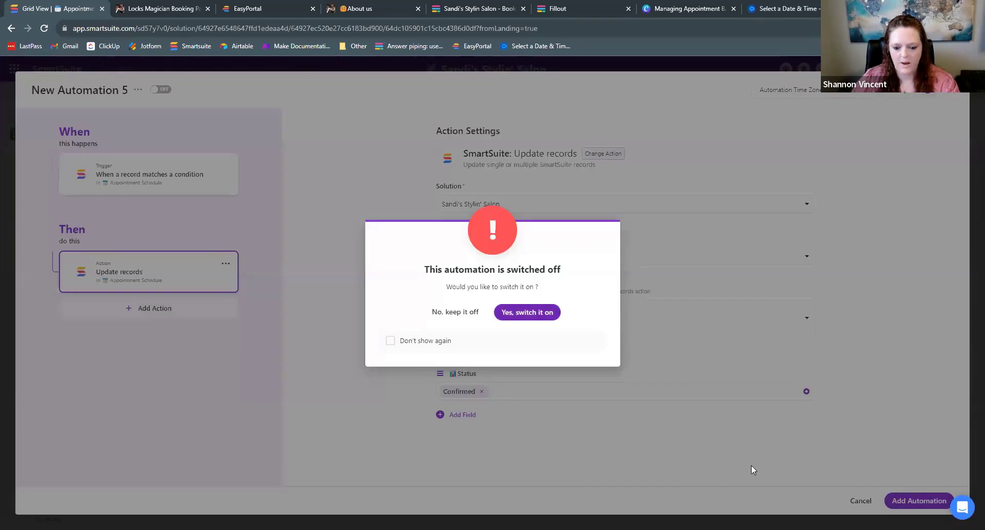
pyautogui.click(512, 315)
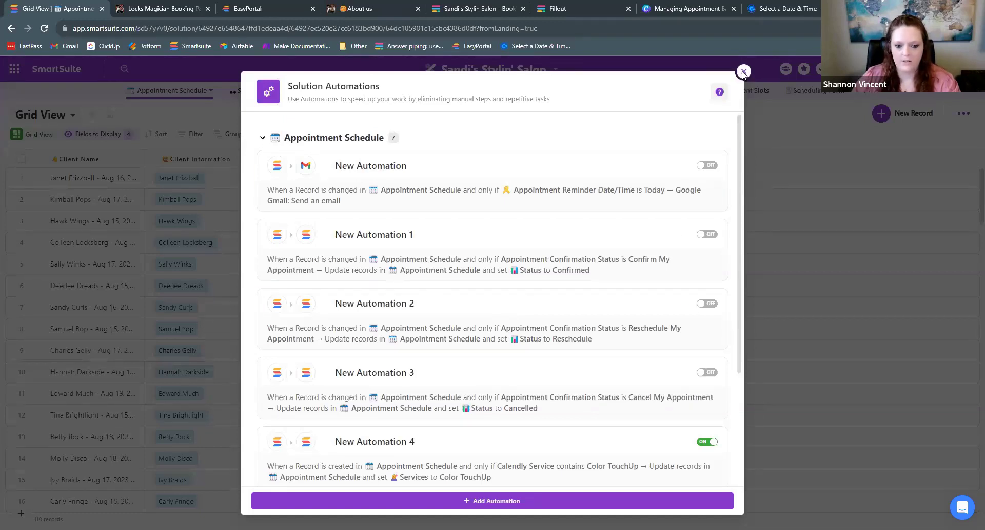
pyautogui.click(744, 72)
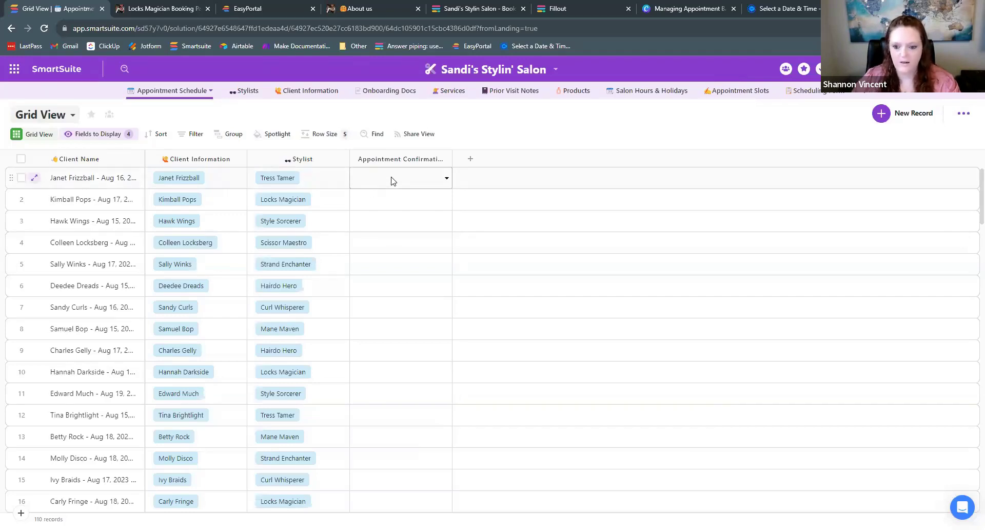
# - Add the Fx Appointment Confirmation formula field, showing forms.fillout.com links, as a grid column
pyautogui.click(82, 137)
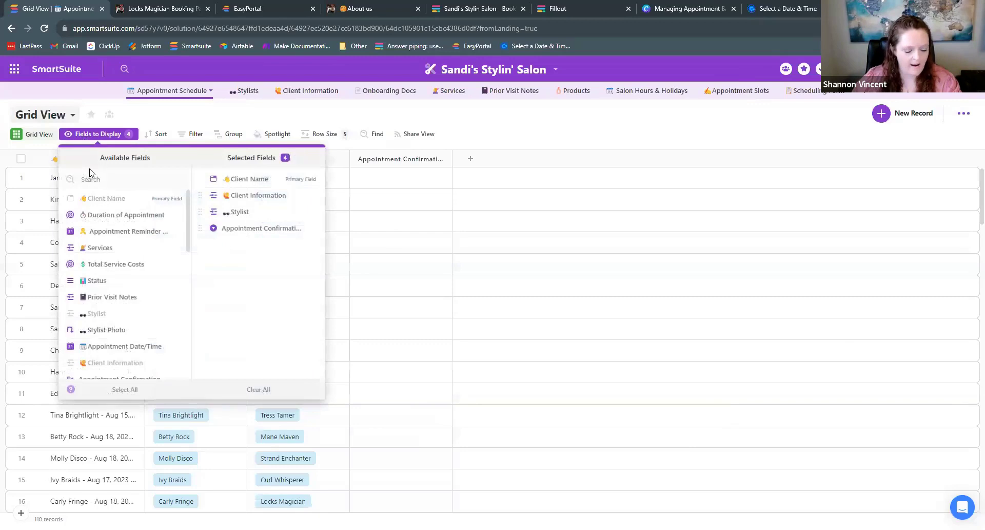
pyautogui.write('fill')
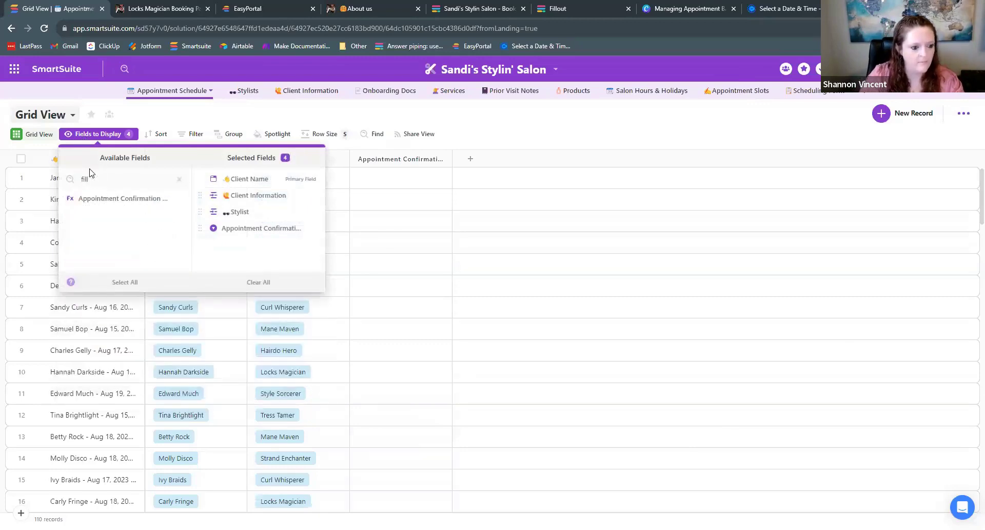
pyautogui.press('BackSpace')
pyautogui.press('BackSpace')
pyautogui.press('BackSpace')
pyautogui.press('BackSpace')
pyautogui.write('form')
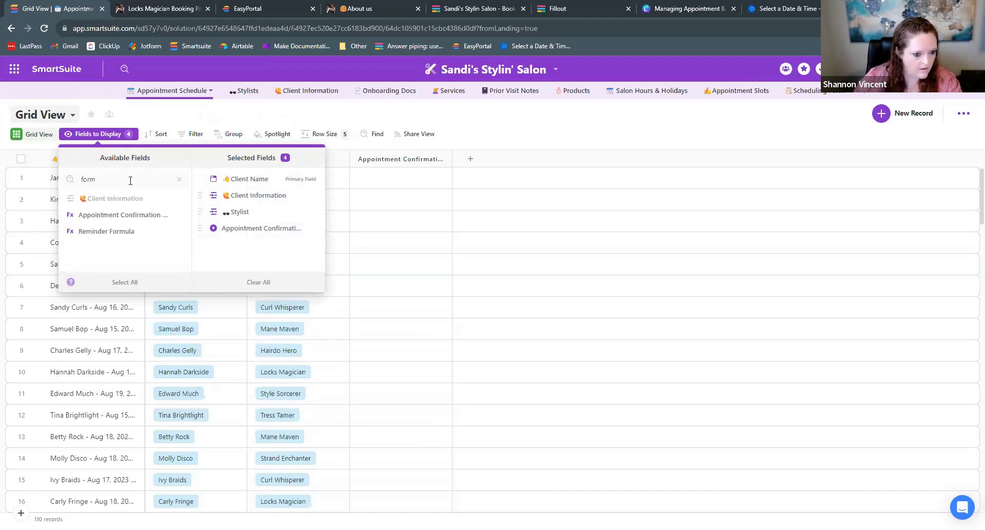
pyautogui.click(179, 183)
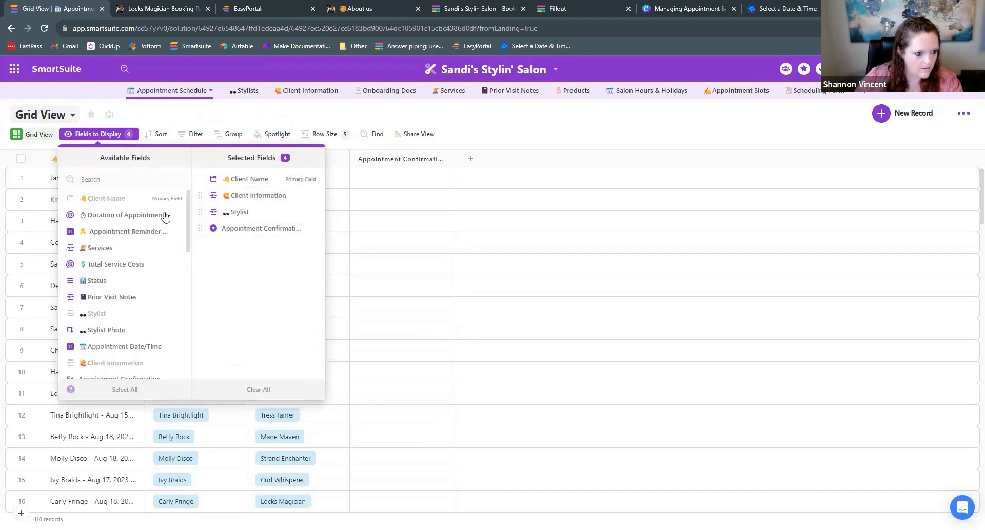
pyautogui.scroll(-3, 154, 264)
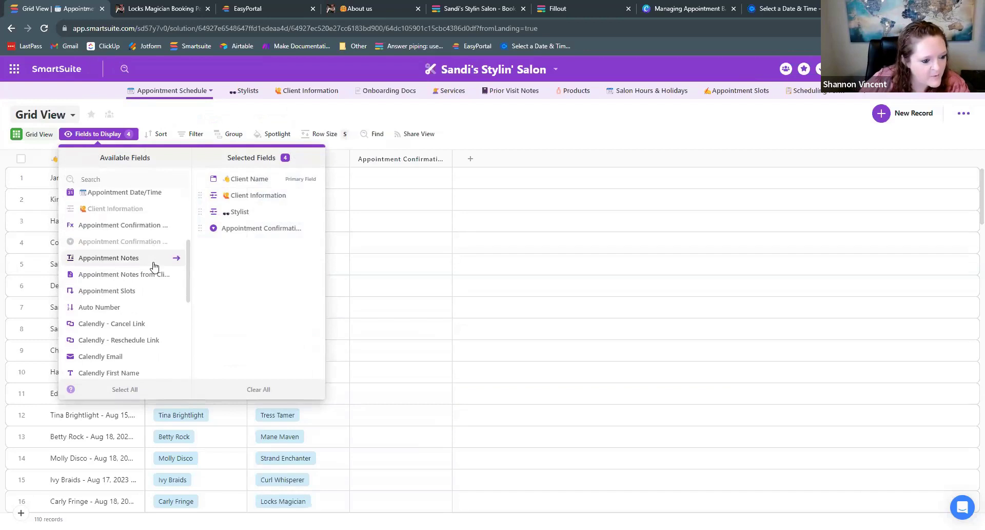
pyautogui.scroll(-1, 153, 266)
pyautogui.scroll(-2, 154, 268)
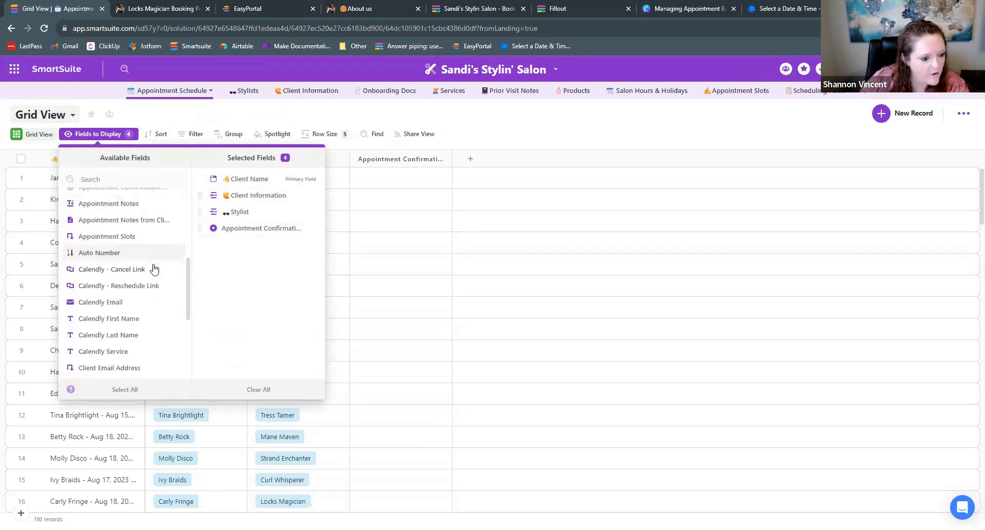
pyautogui.scroll(-2, 154, 268)
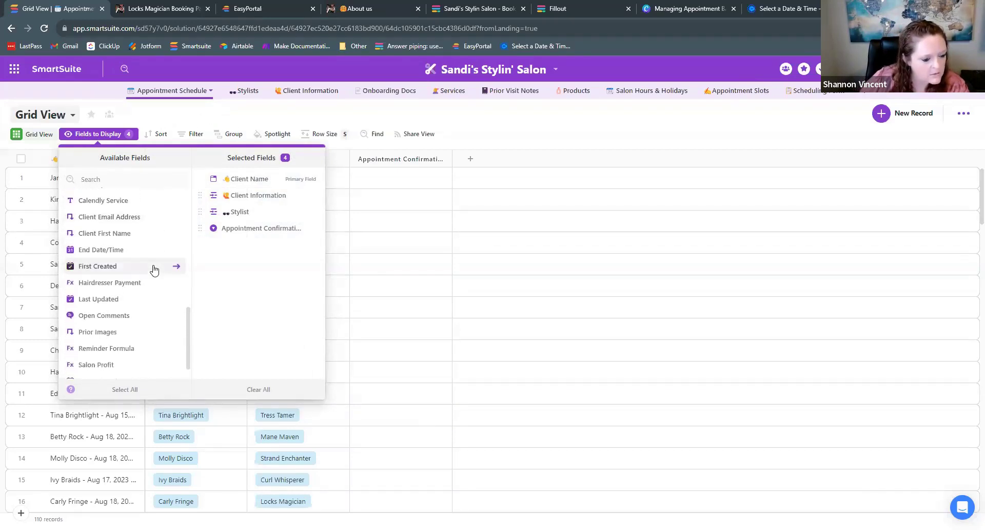
pyautogui.scroll(-1, 154, 269)
pyautogui.scroll(3, 154, 272)
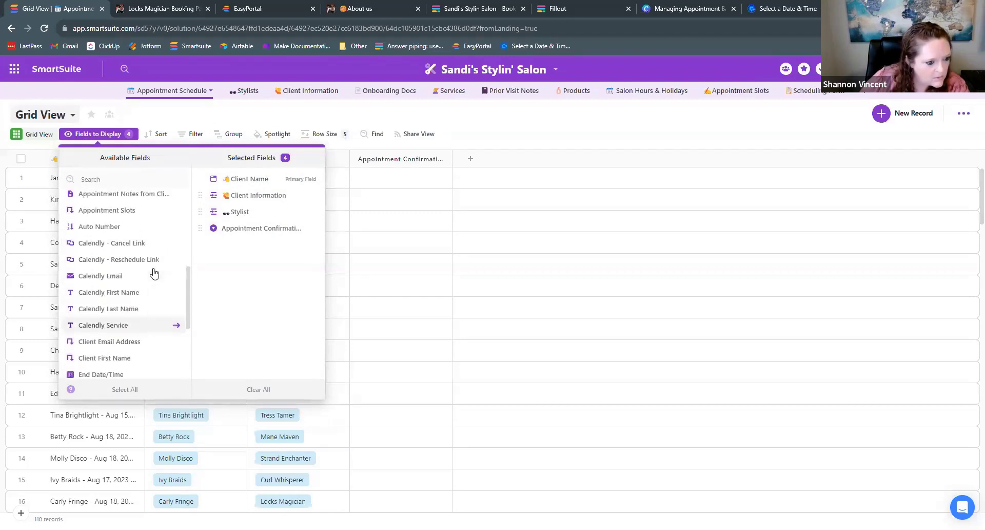
pyautogui.scroll(2, 154, 272)
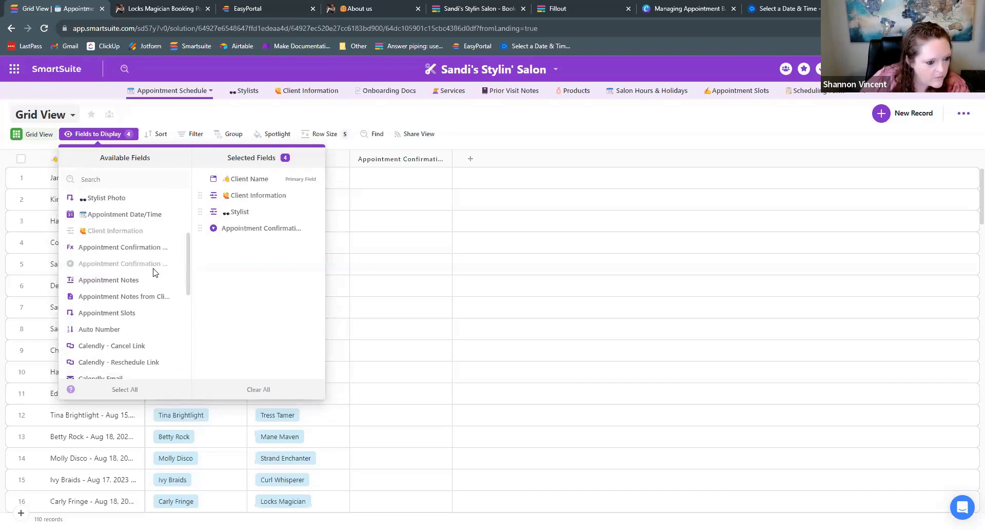
pyautogui.click(152, 248)
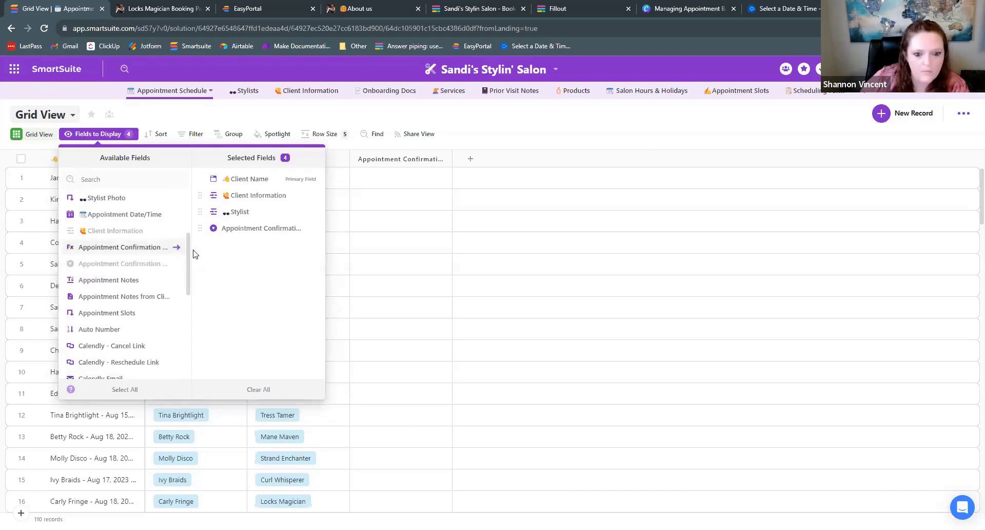
pyautogui.click(513, 149)
pyautogui.click(509, 179)
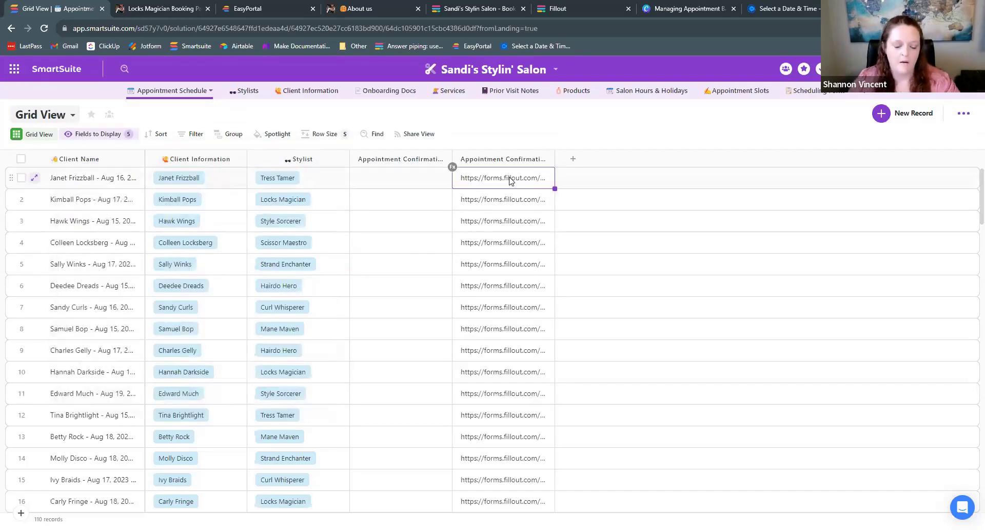
# - Copy row 1's form link and load it in another browser tab to open the Client Confirmation Form
pyautogui.hotkey('ctrl', 'c')
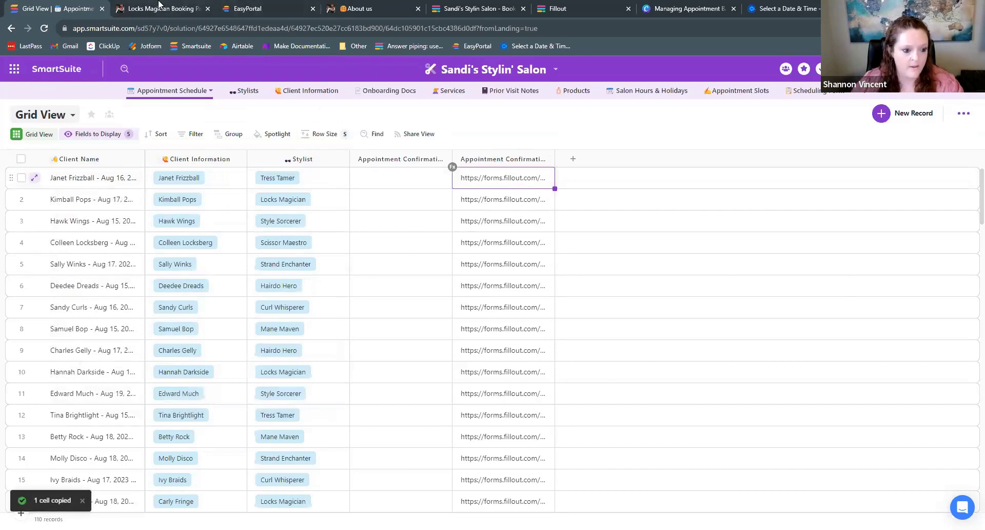
pyautogui.click(176, 10)
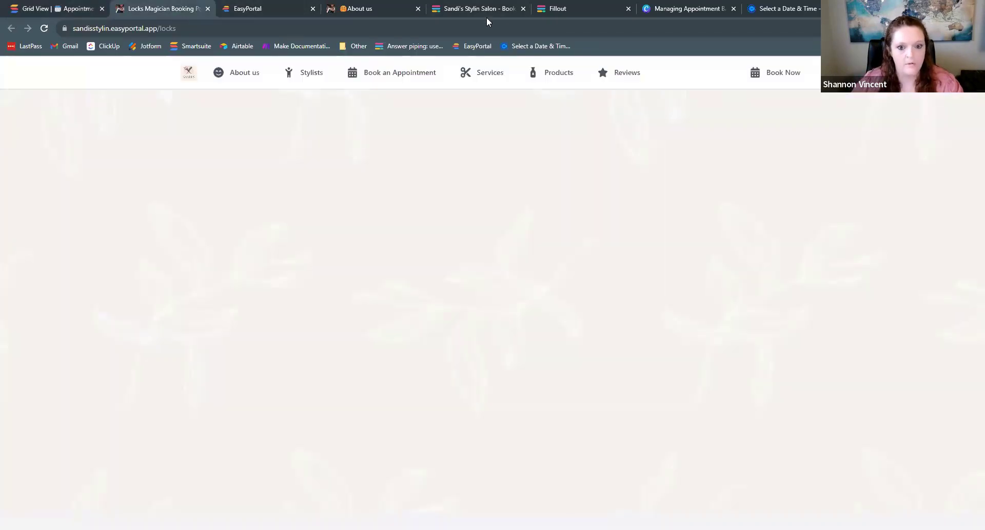
pyautogui.click(180, 28)
pyautogui.hotkey('ctrl', 'v')
pyautogui.press('Return')
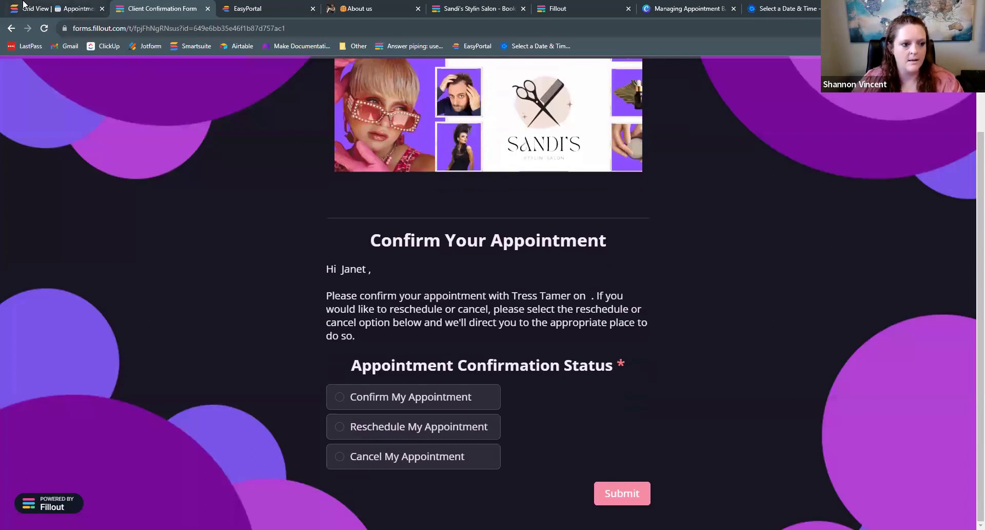
pyautogui.click(66, 8)
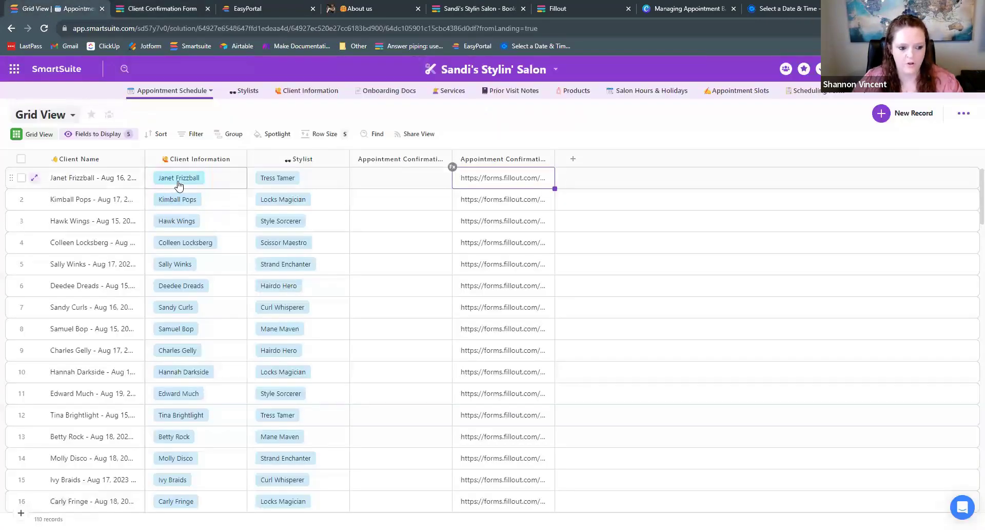
# - Search fields for 'app' and add Appointment Date/Time as a grid column
pyautogui.click(95, 134)
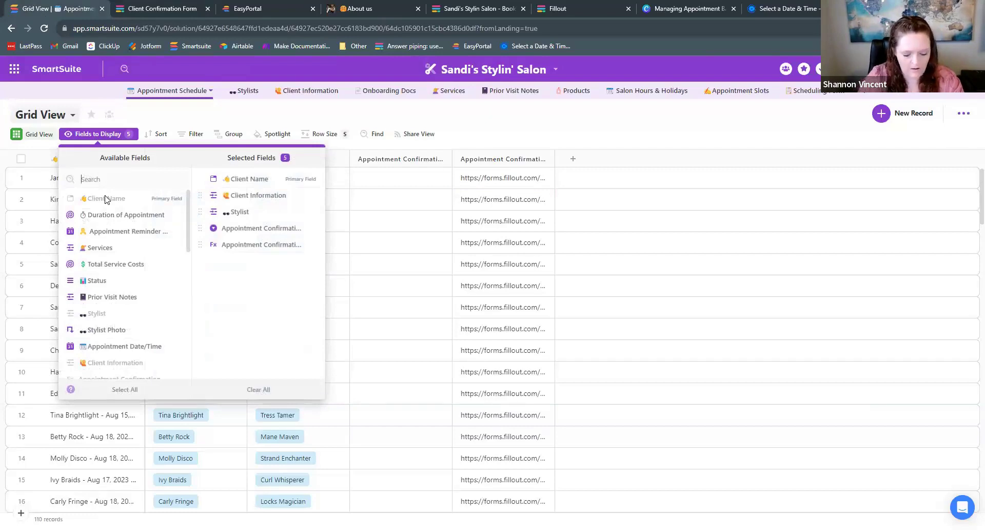
pyautogui.write('app')
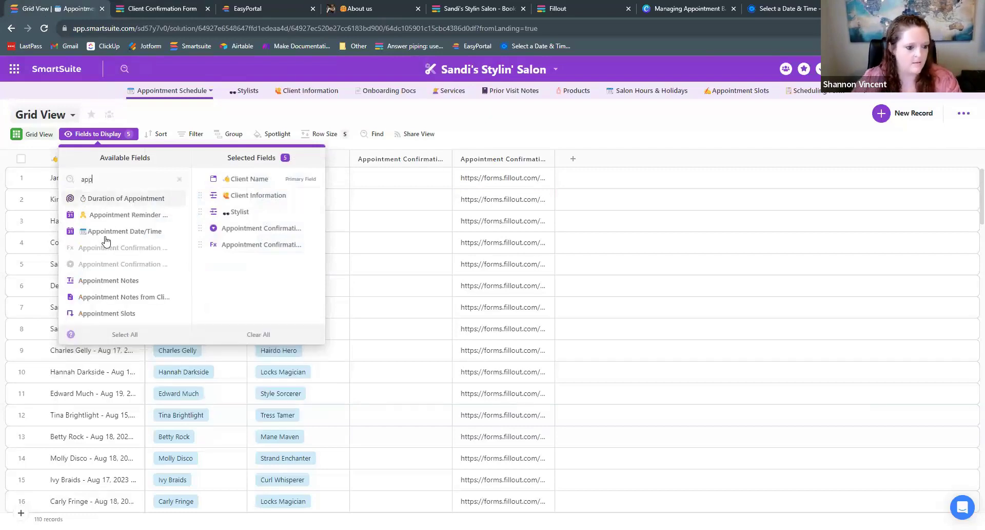
pyautogui.click(108, 231)
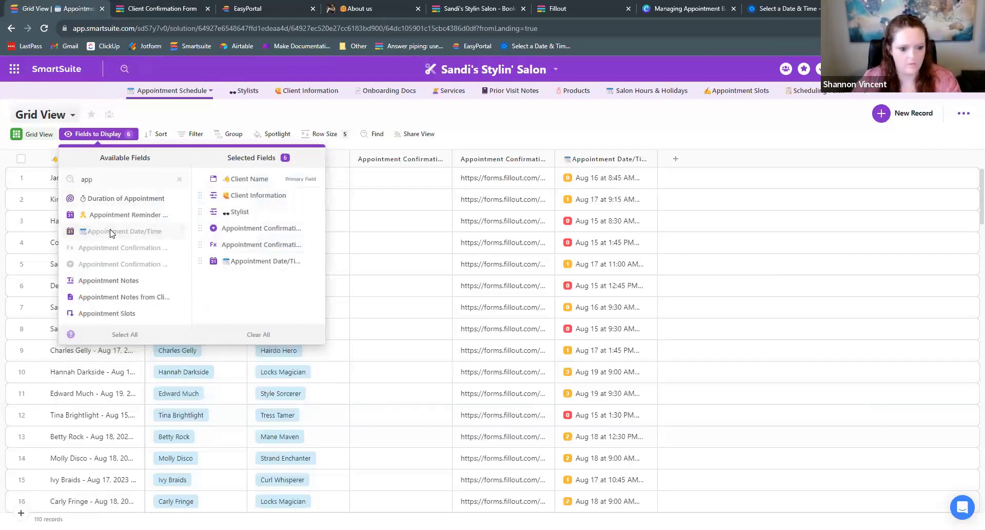
pyautogui.click(554, 129)
pyautogui.click(174, 6)
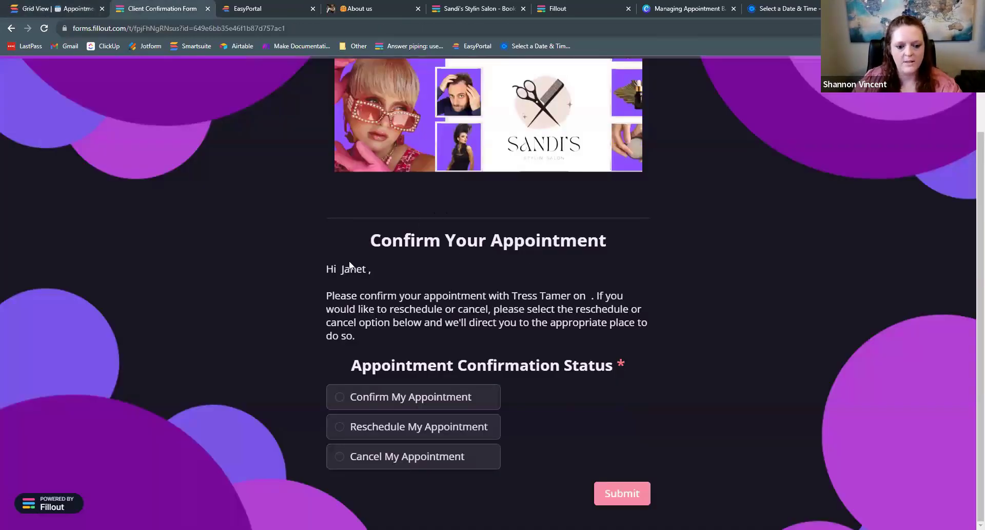
# - Choose Confirm My Appointment on the client's Fillout confirmation form and submit it
pyautogui.tripleClick(361, 271)
pyautogui.moveTo(511, 297); pyautogui.dragTo(572, 298)
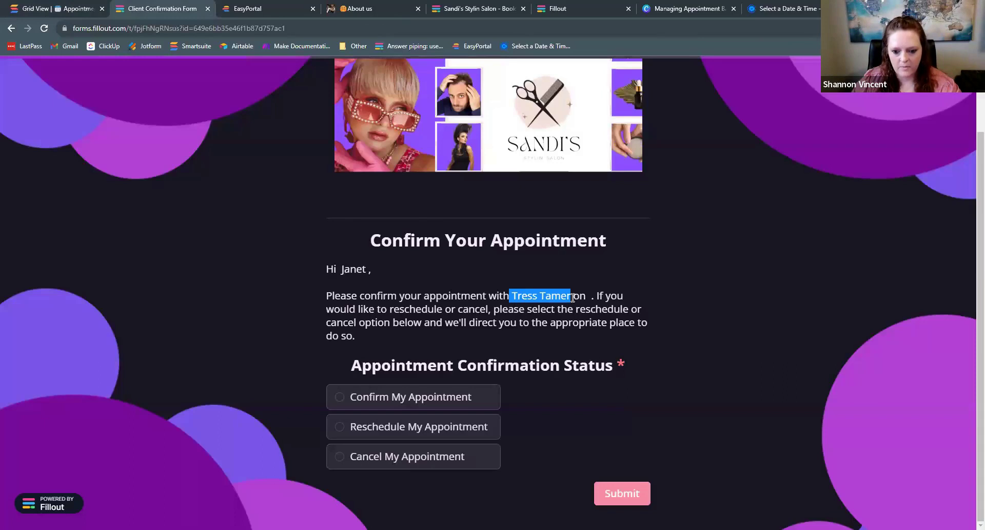
pyautogui.click(588, 297)
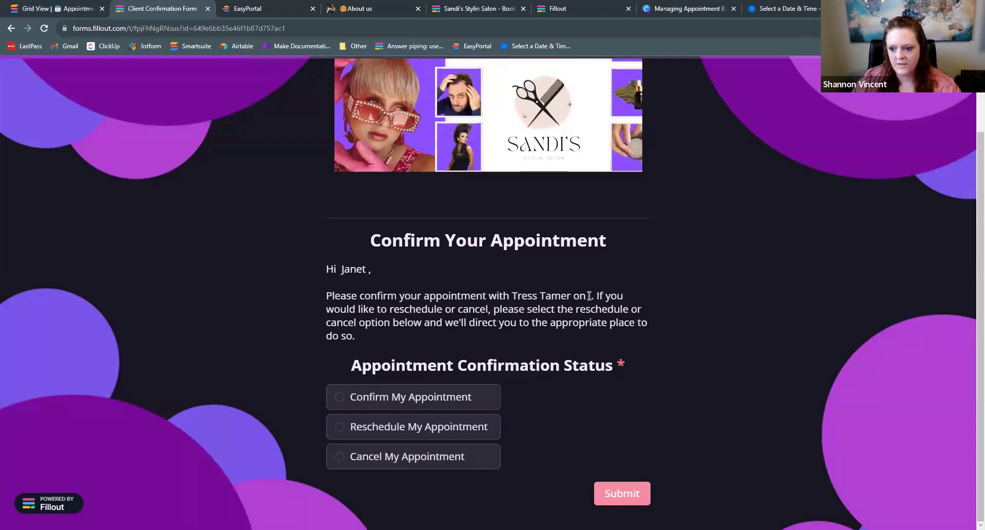
pyautogui.click(339, 402)
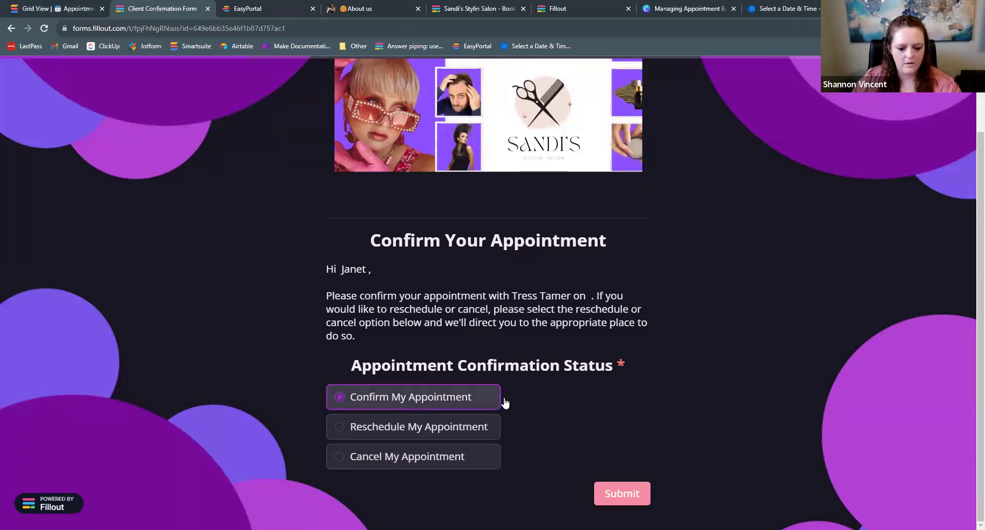
pyautogui.click(612, 493)
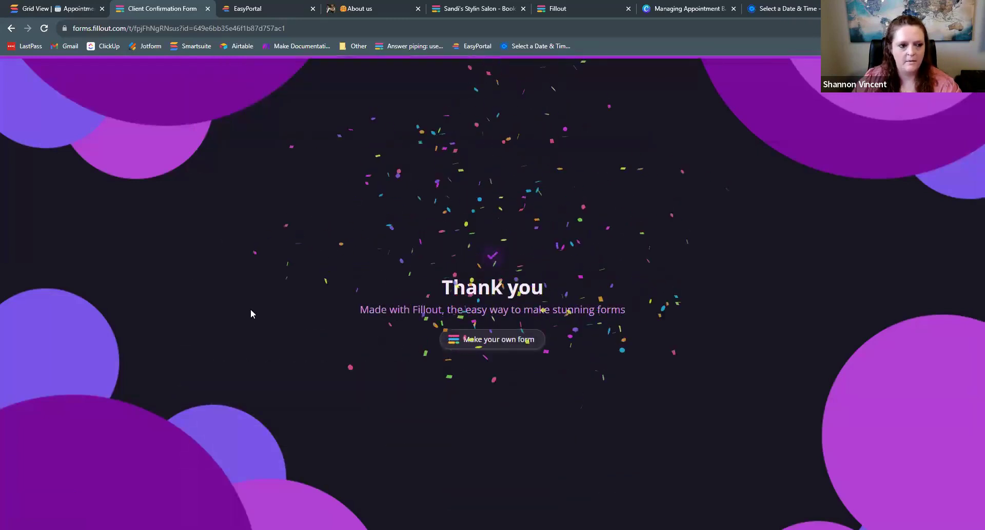
pyautogui.click(65, 6)
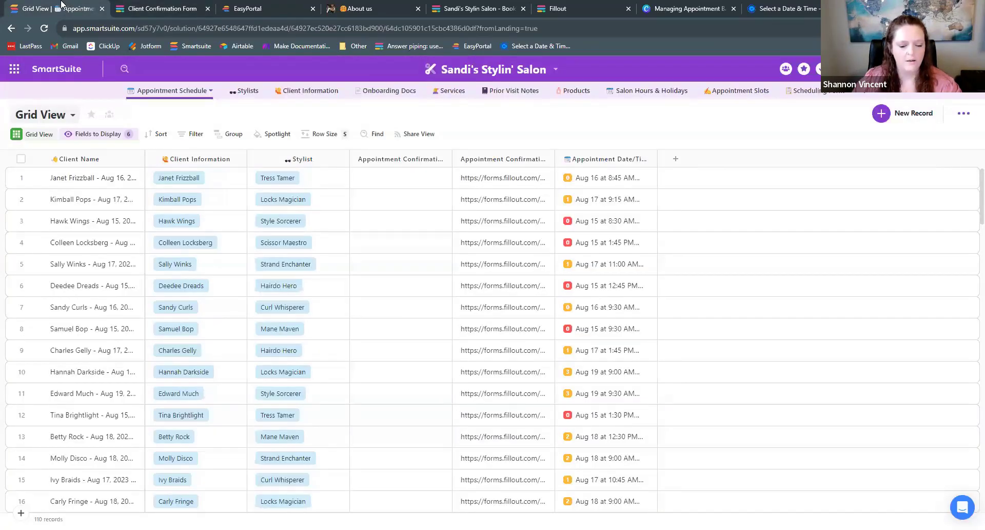
# - Reload SmartSuite to fetch the updated records and stay on the Grid View
pyautogui.click(44, 29)
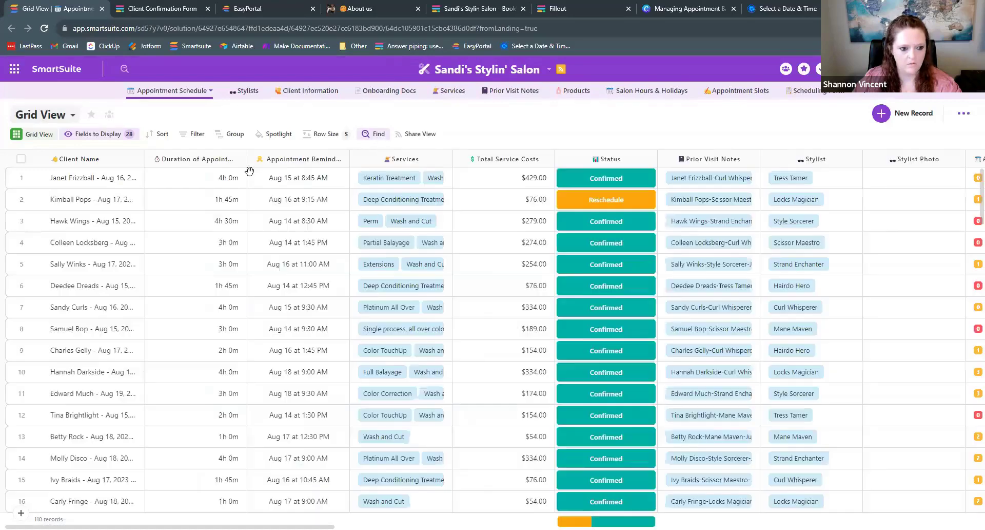
pyautogui.click(50, 118)
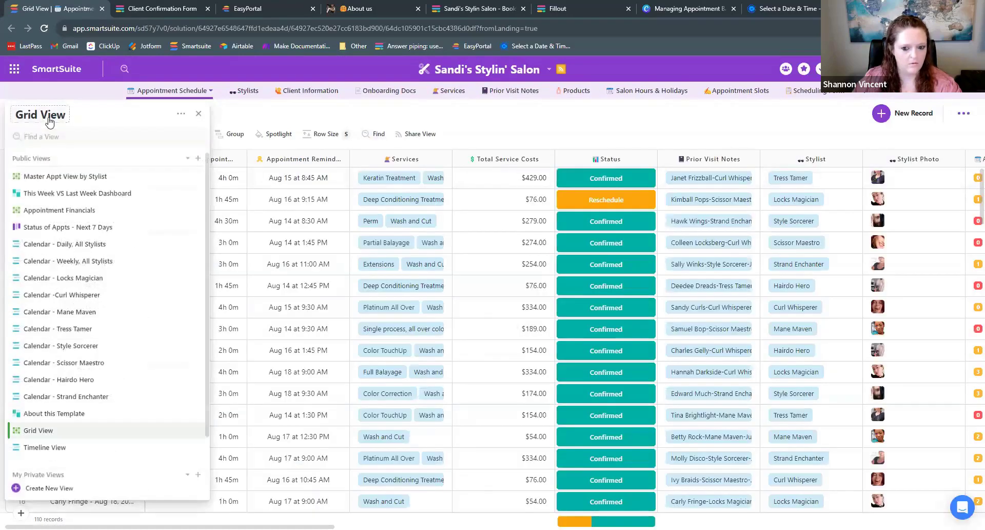
pyautogui.click(47, 118)
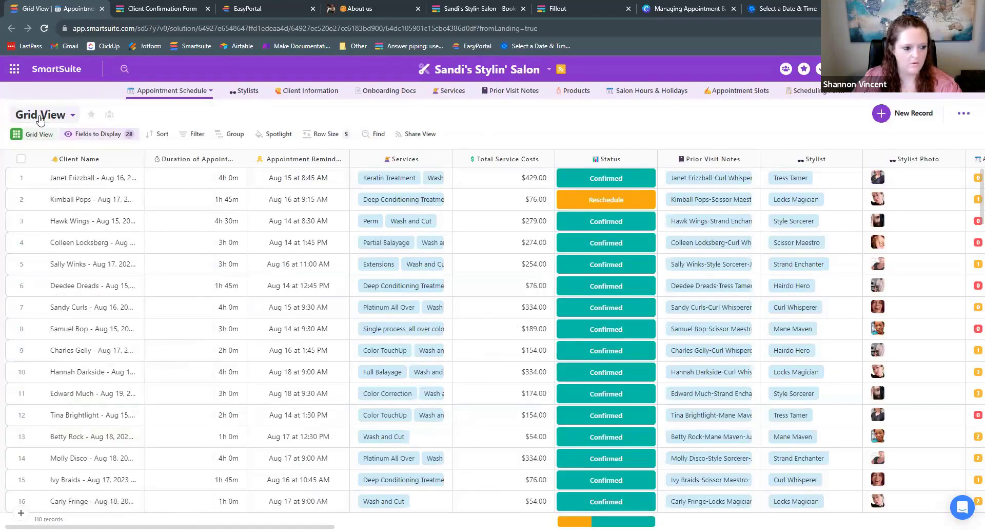
pyautogui.click(40, 117)
pyautogui.scroll(-2, 57, 400)
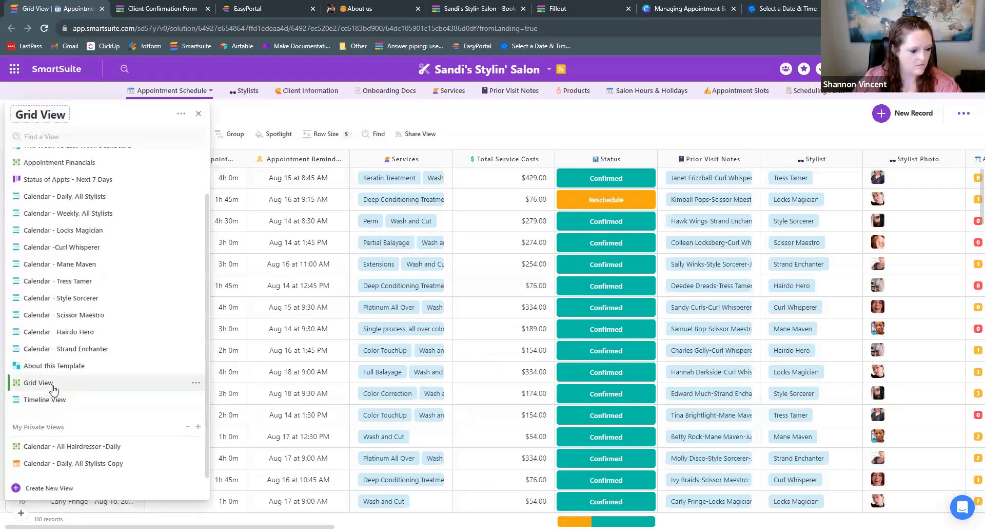
pyautogui.click(54, 388)
pyautogui.click(98, 134)
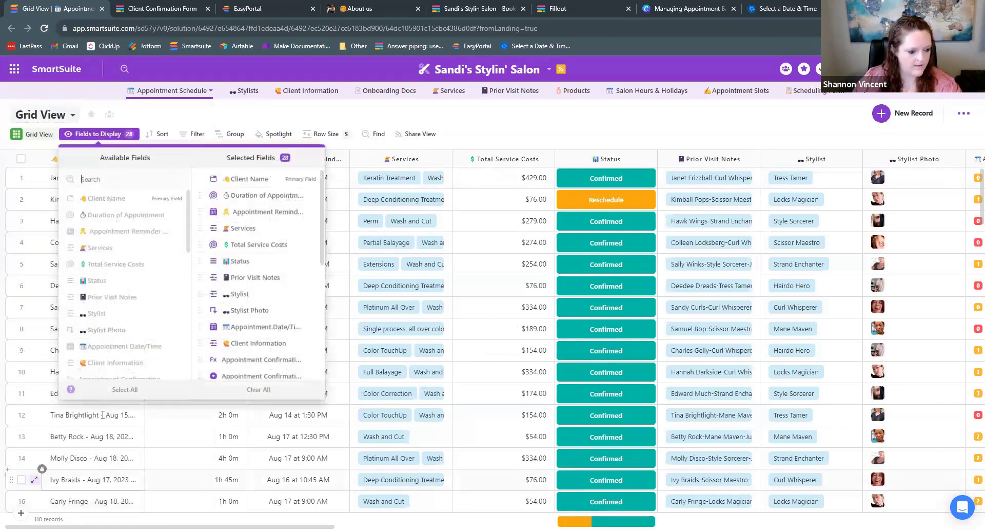
# - Clear all displayed fields and add the Appointment Confirmation field back to the grid
pyautogui.click(247, 390)
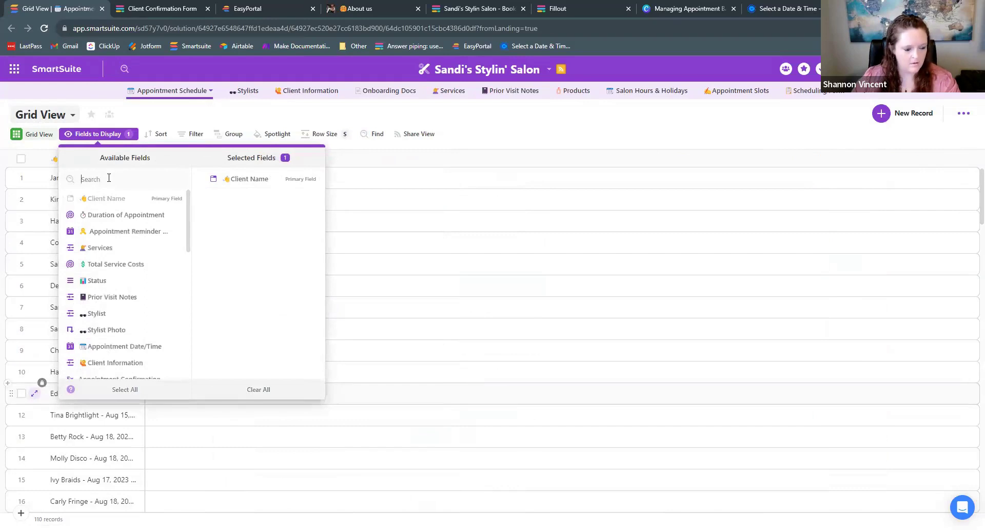
pyautogui.click(108, 179)
pyautogui.write('app')
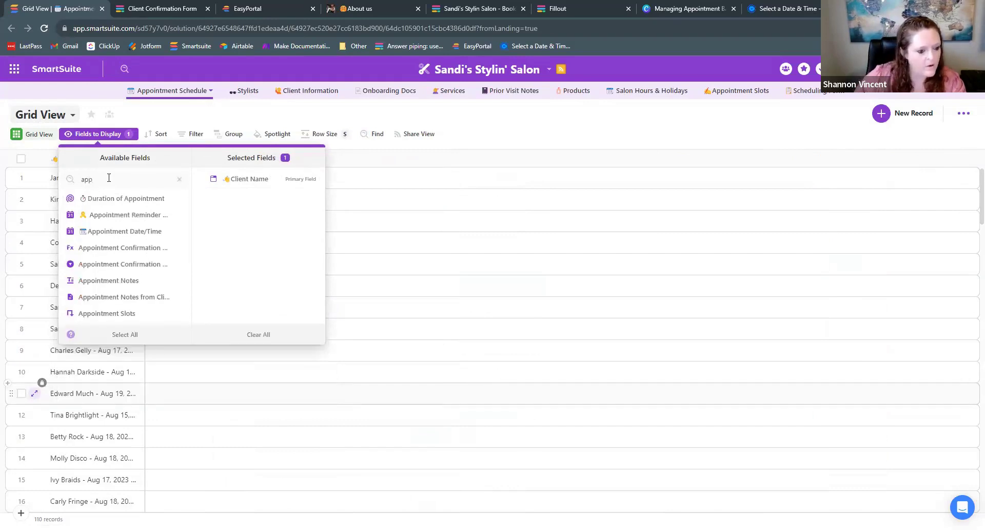
pyautogui.click(102, 264)
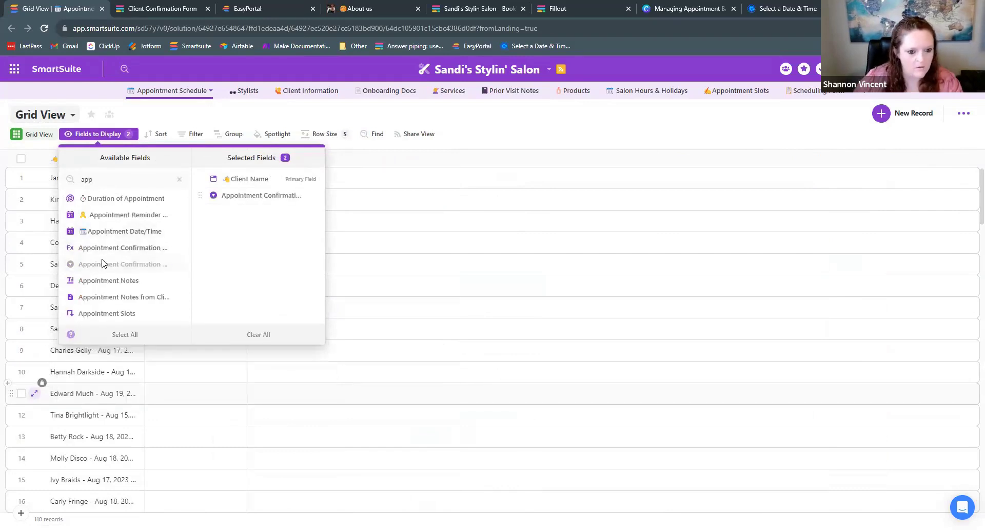
pyautogui.click(502, 148)
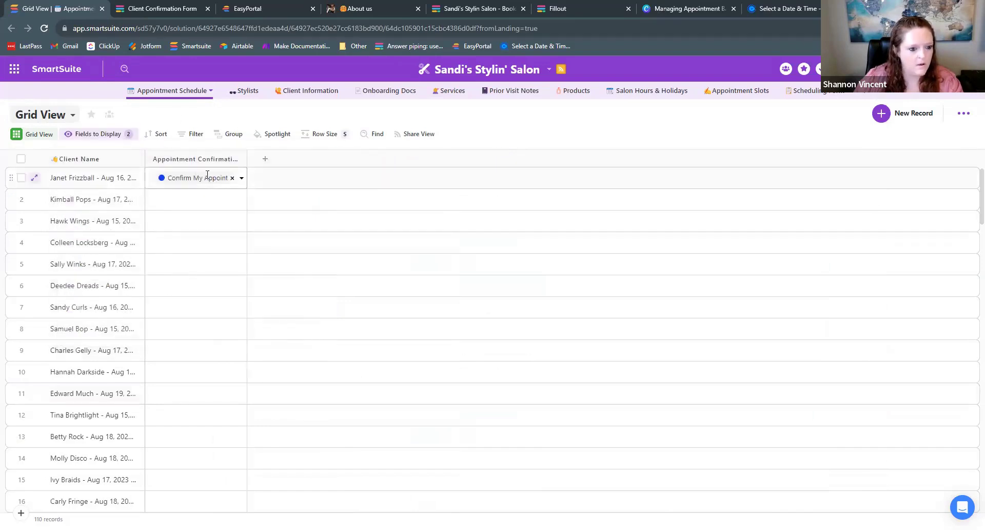
# - Add Client Information and Status as grid columns
pyautogui.click(49, 119)
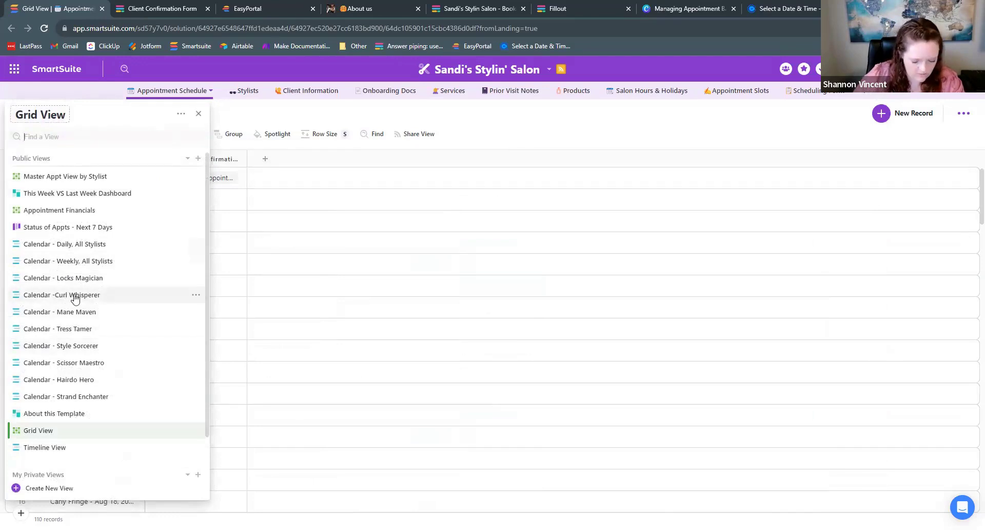
pyautogui.moveTo(75, 298)
pyautogui.write('cli')
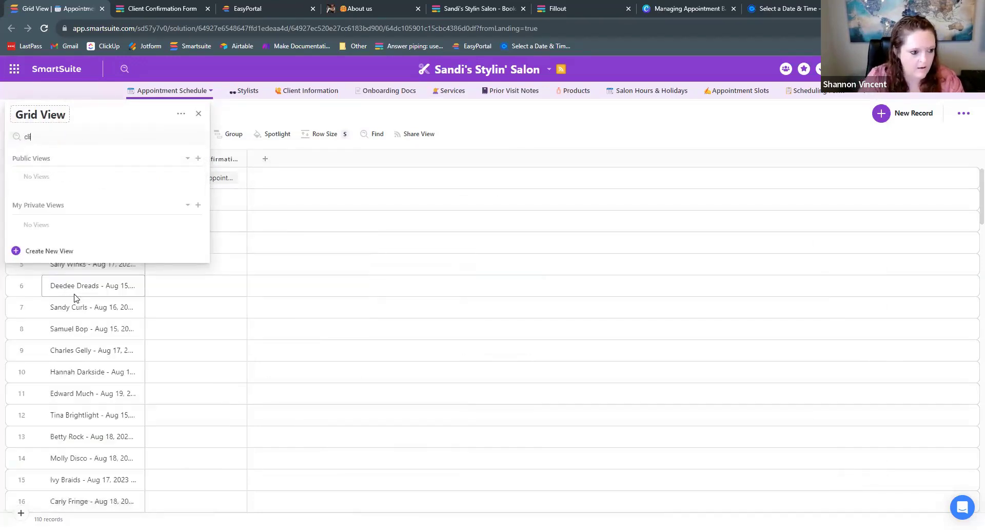
pyautogui.press('BackSpace')
pyautogui.press('BackSpace')
pyautogui.press('BackSpace')
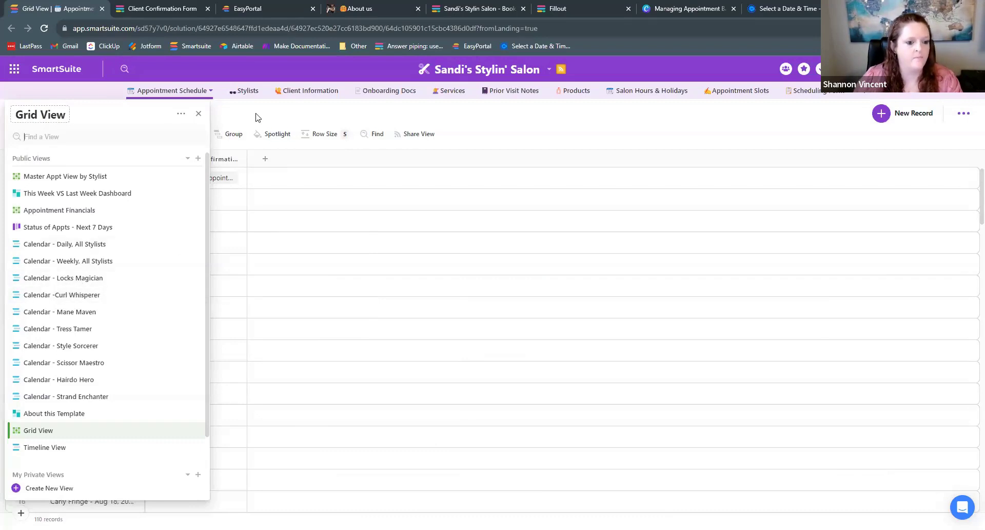
pyautogui.click(106, 134)
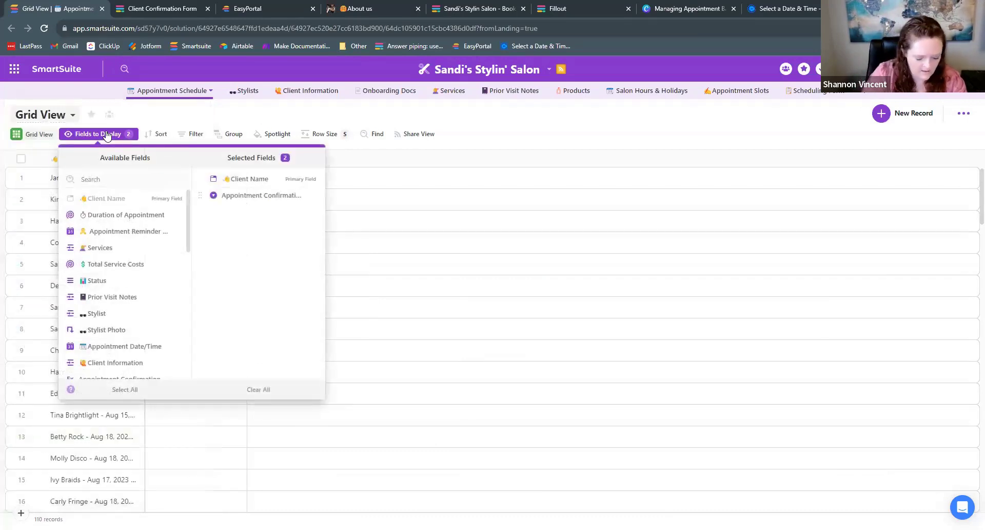
pyautogui.write('client')
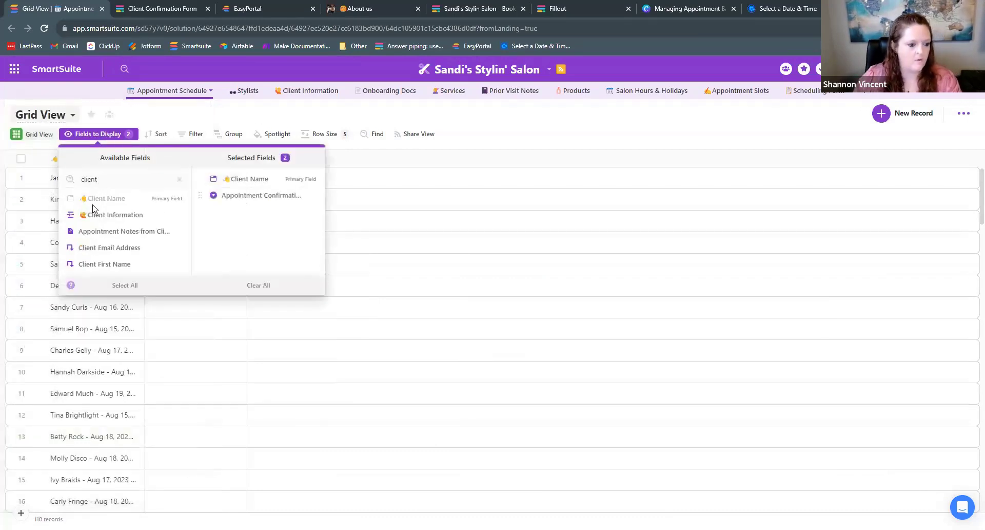
pyautogui.click(103, 214)
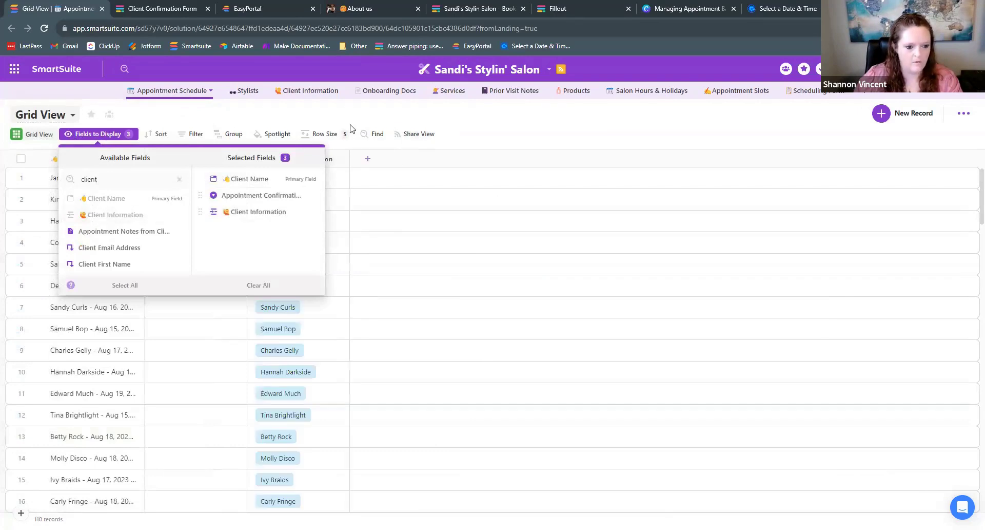
pyautogui.doubleClick(121, 173)
pyautogui.write('stat')
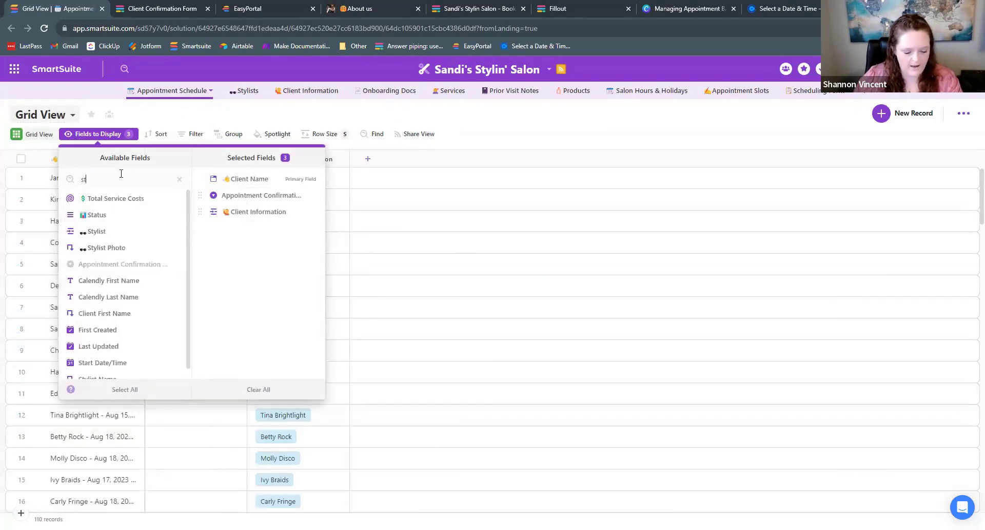
pyautogui.click(108, 198)
pyautogui.click(463, 126)
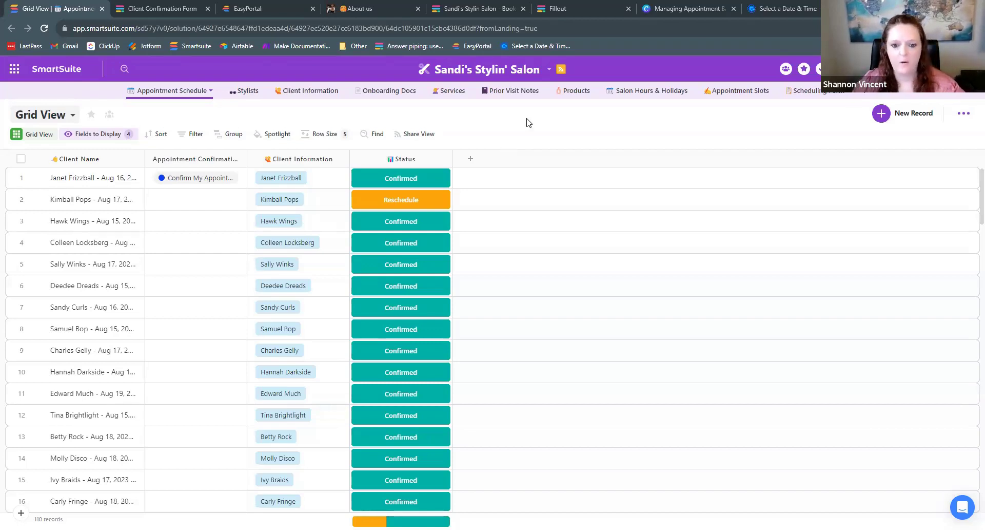
# - Open the dropdown menu beside the Sandi's Stylin' Salon solution title
pyautogui.click(548, 69)
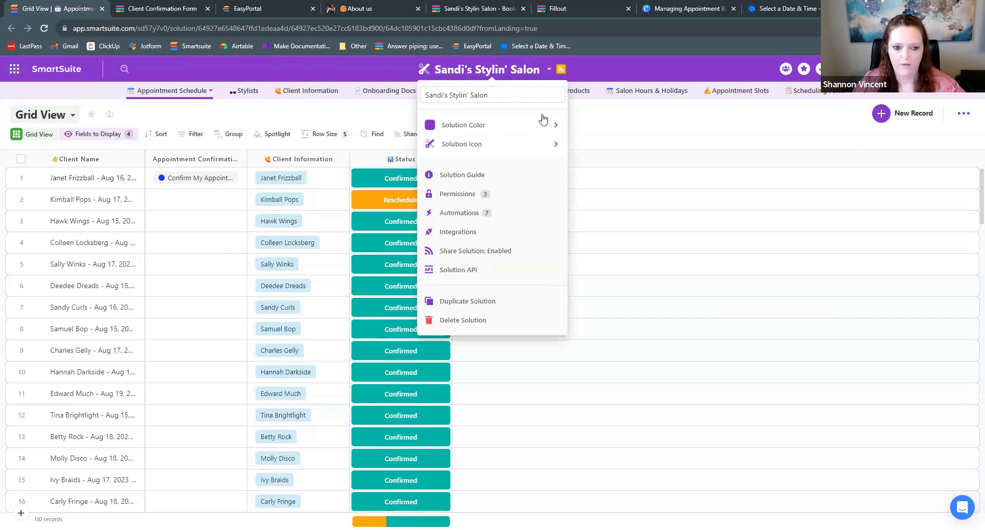
# - Create New Automation 6 from the solution's Automations list
pyautogui.click(604, 132)
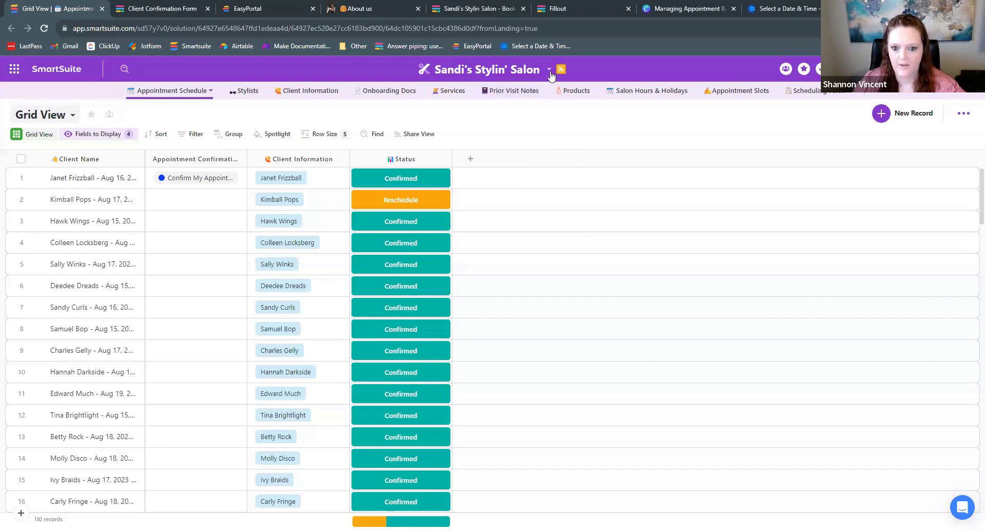
pyautogui.click(550, 70)
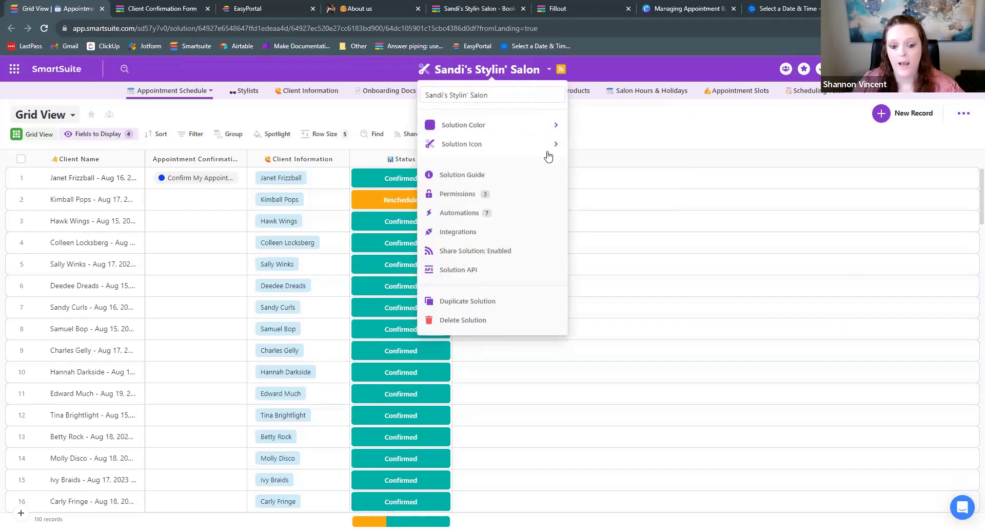
pyautogui.click(459, 213)
pyautogui.click(383, 501)
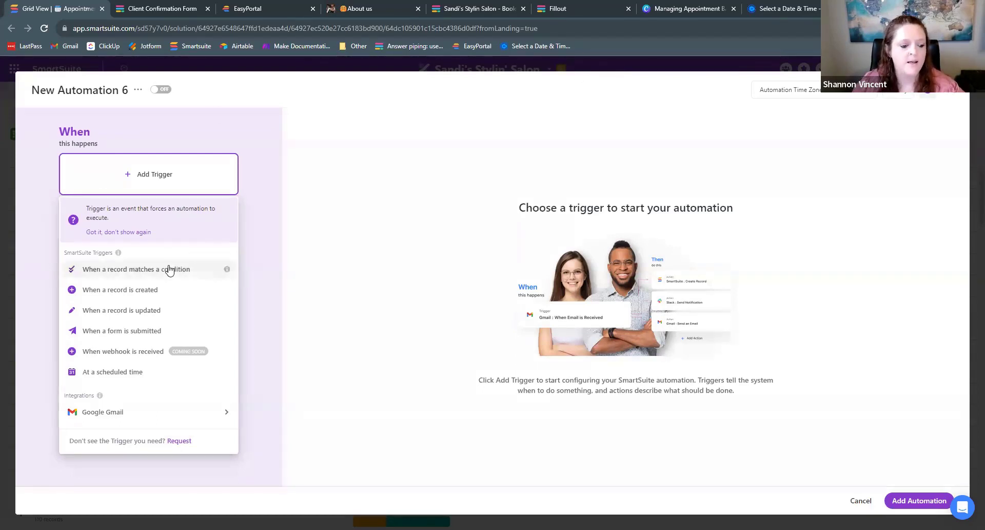
# - Close the New Automation 6 editor and exit without saving
pyautogui.moveTo(141, 417)
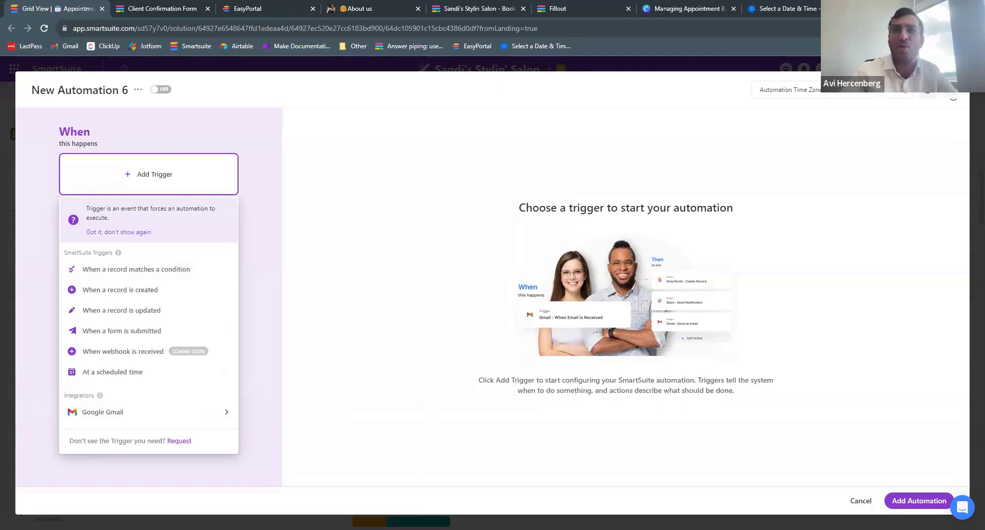
pyautogui.click(953, 97)
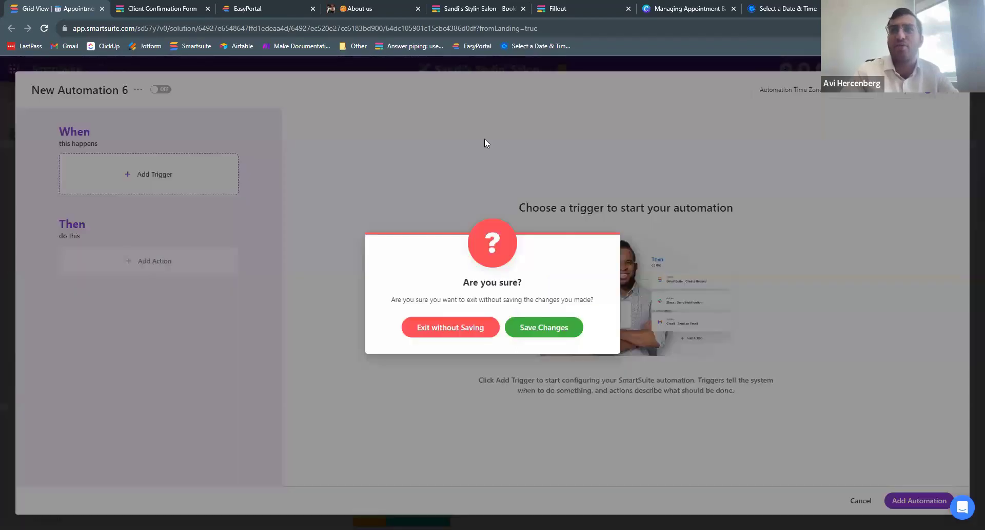
pyautogui.click(465, 327)
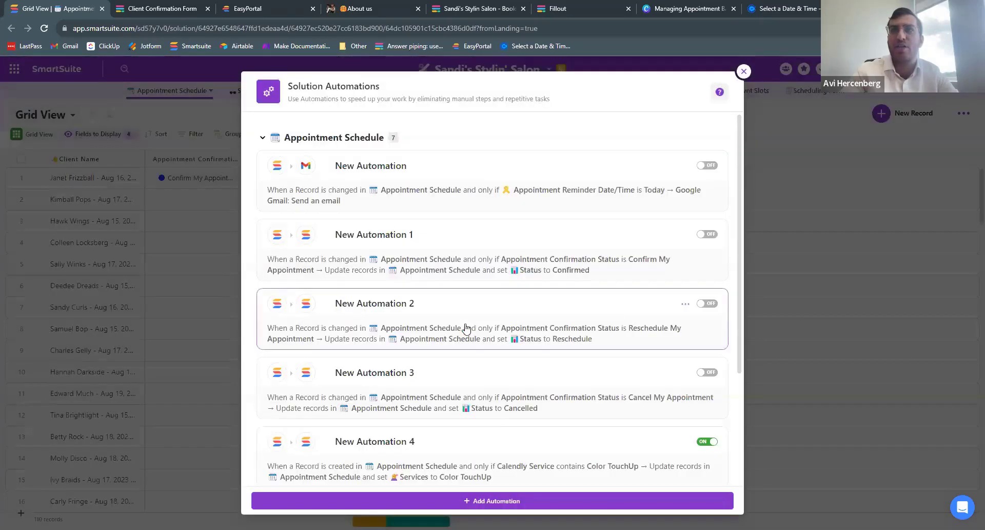
pyautogui.click(743, 72)
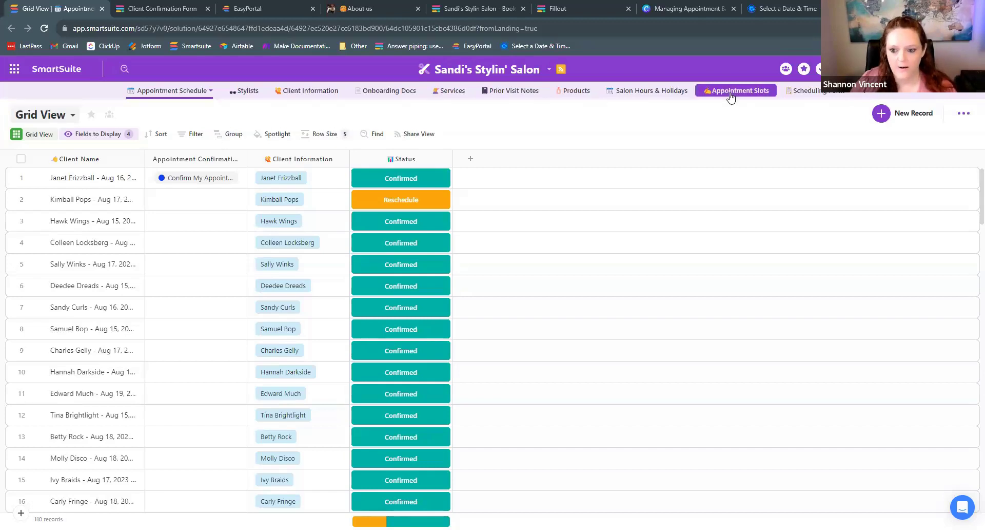
# - Switch to the Booking Info By Stylist view and widen Booking Link to show full Calendly URLs
pyautogui.click(768, 91)
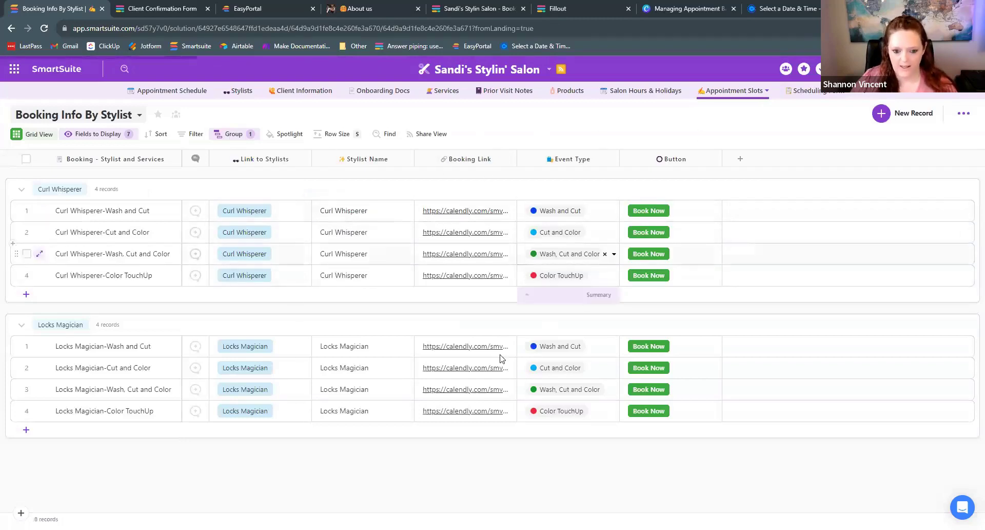
pyautogui.click(561, 210)
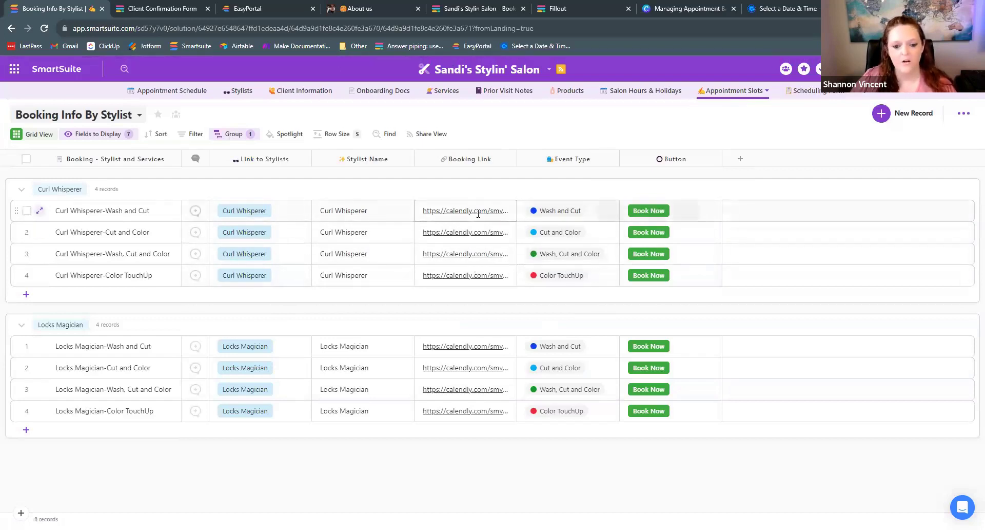
pyautogui.moveTo(516, 159); pyautogui.dragTo(636, 161)
pyautogui.moveTo(510, 210)
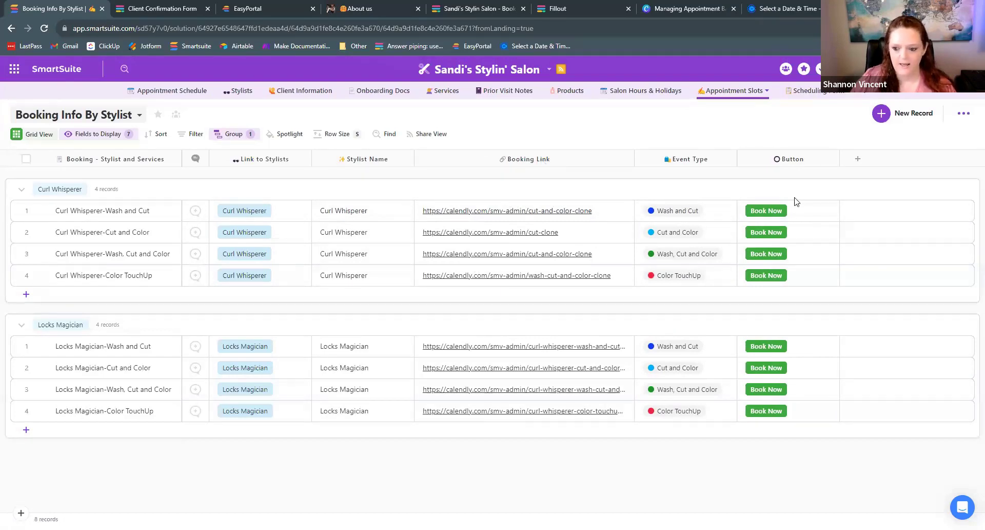
pyautogui.click(833, 159)
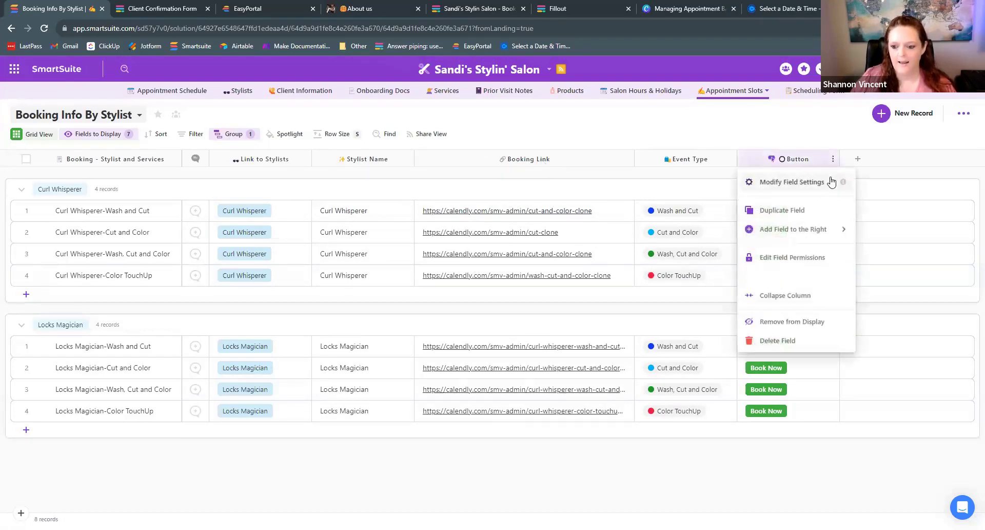
pyautogui.click(831, 181)
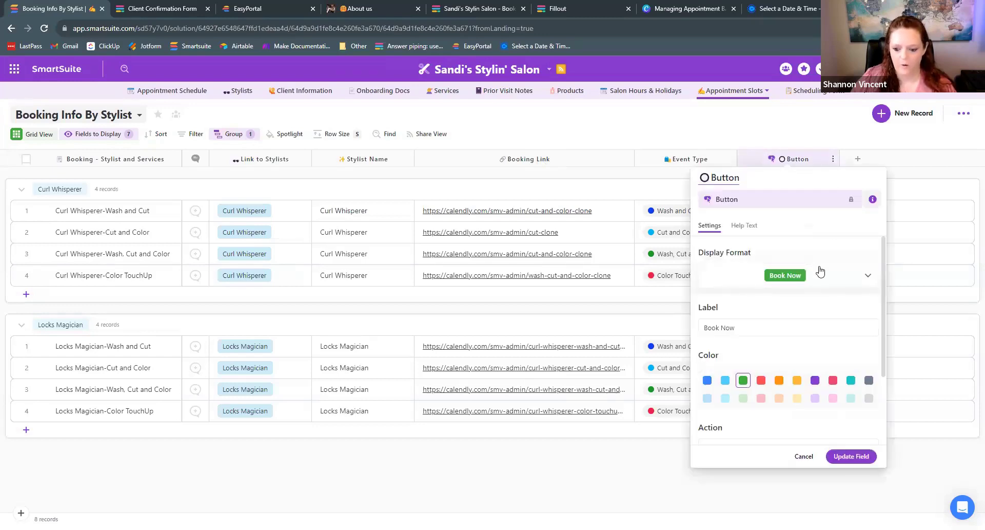
pyautogui.scroll(-2, 821, 271)
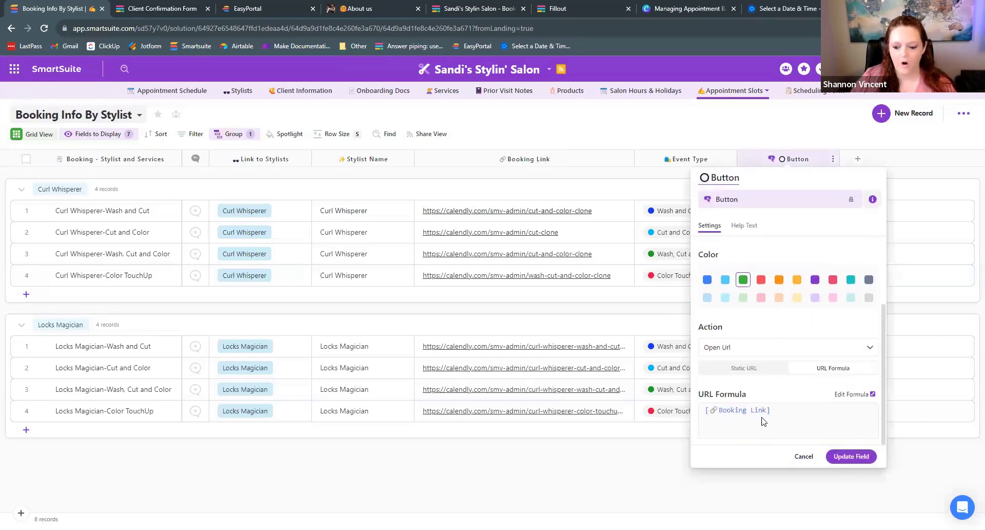
pyautogui.scroll(2, 739, 308)
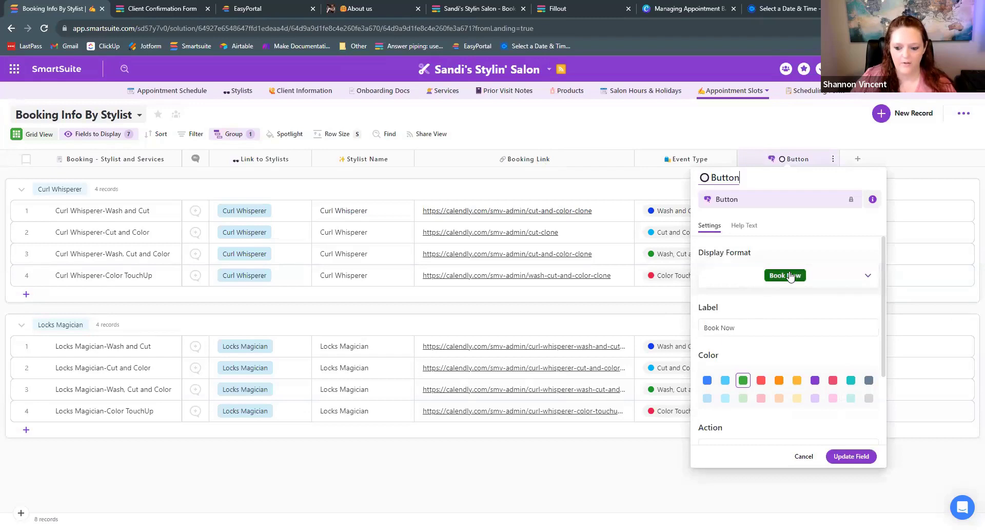
pyautogui.scroll(-2, 795, 279)
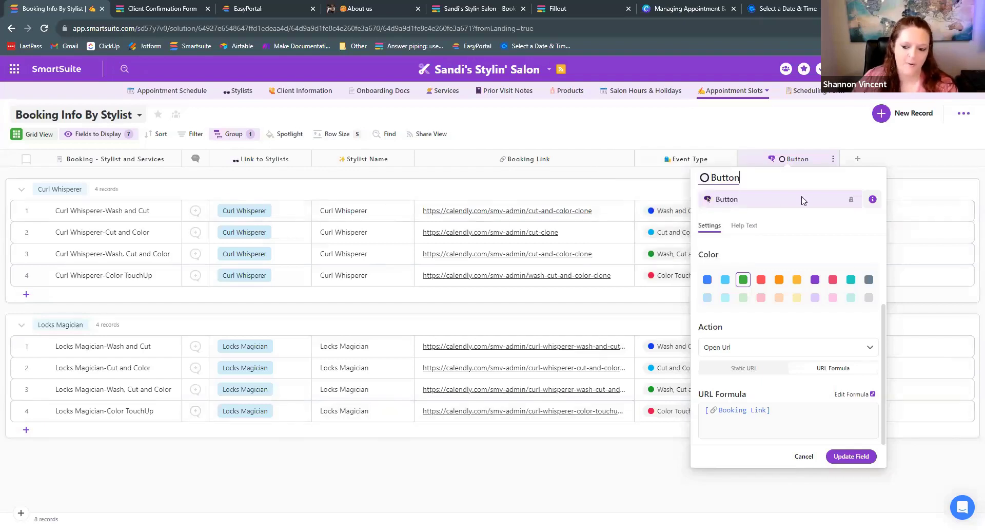
pyautogui.click(805, 456)
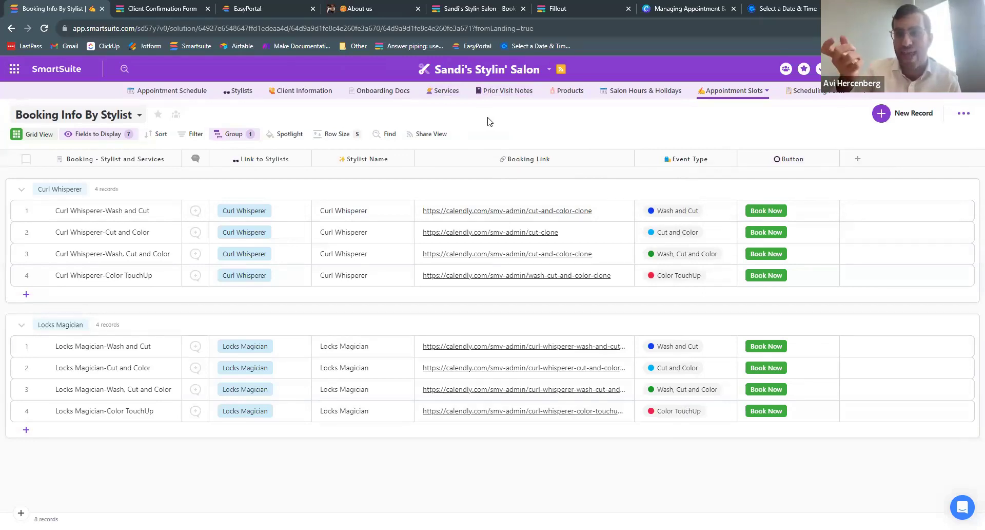
# - Switch to the Appointment Schedule table's grid of client appointments
pyautogui.click(179, 95)
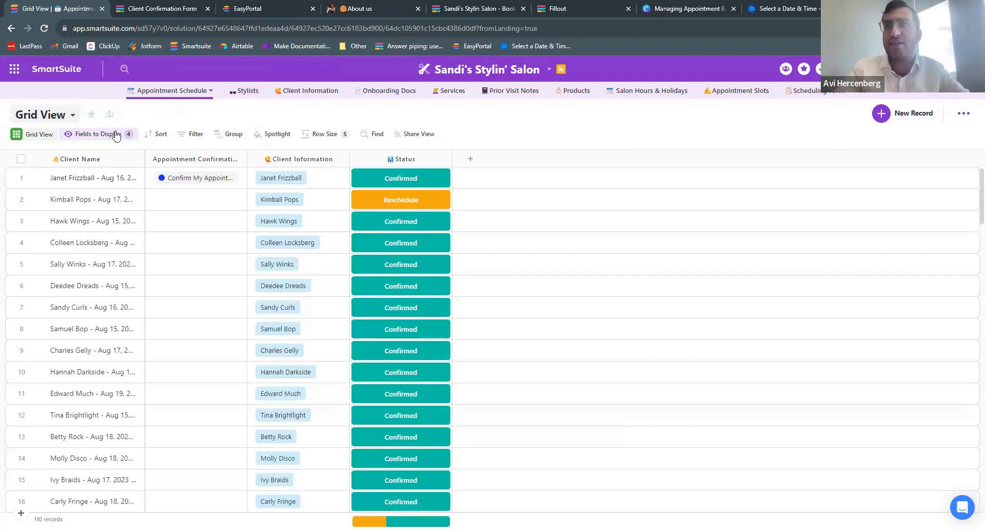
# - Clear the displayed fields down to Client Name and add Total Service Costs back
pyautogui.click(90, 136)
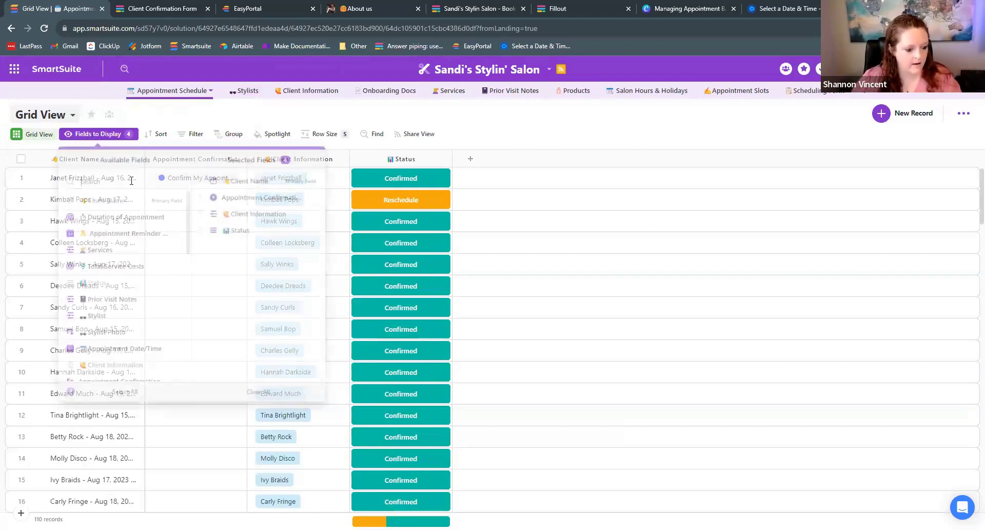
pyautogui.click(127, 389)
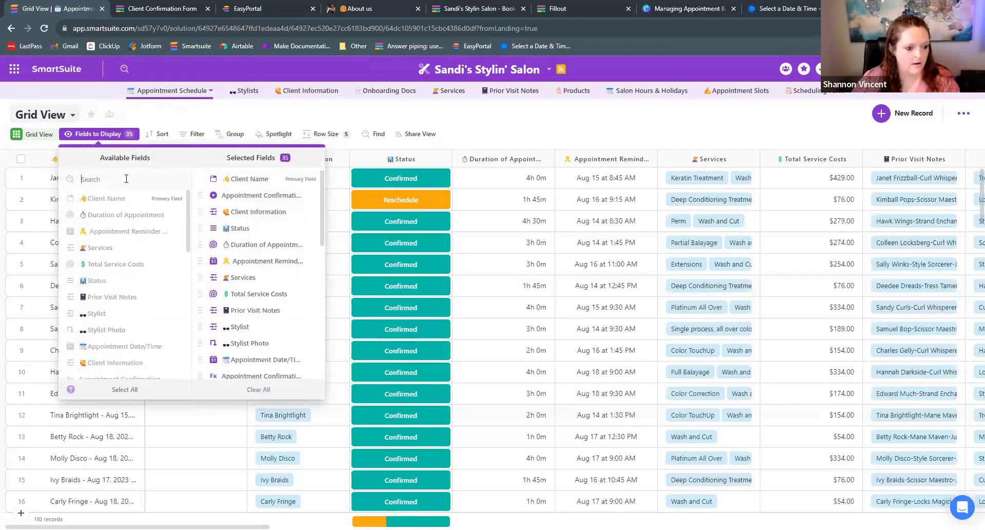
pyautogui.click(134, 179)
pyautogui.write('total')
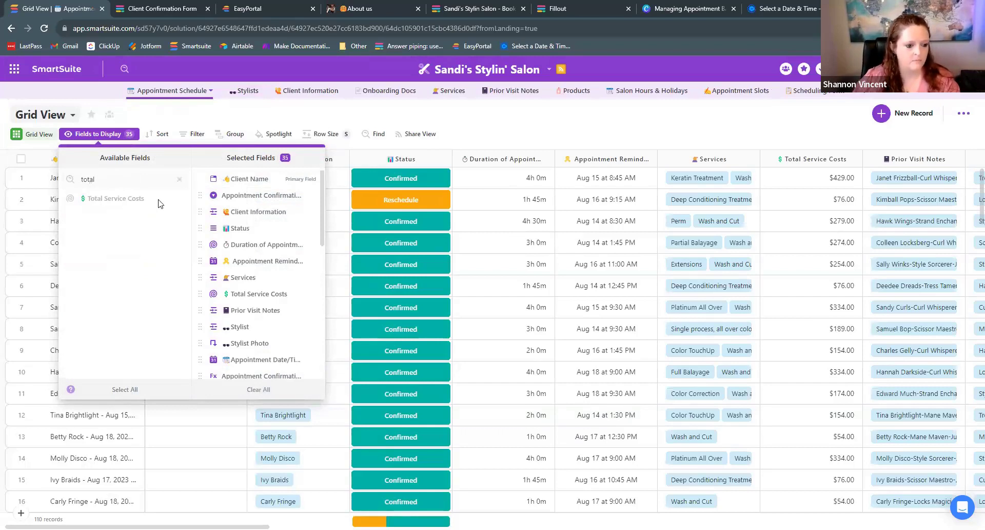
pyautogui.click(252, 388)
pyautogui.click(130, 199)
# - Add Hairdresser Payment and Salon Profit to the displayed fields
pyautogui.doubleClick(117, 176)
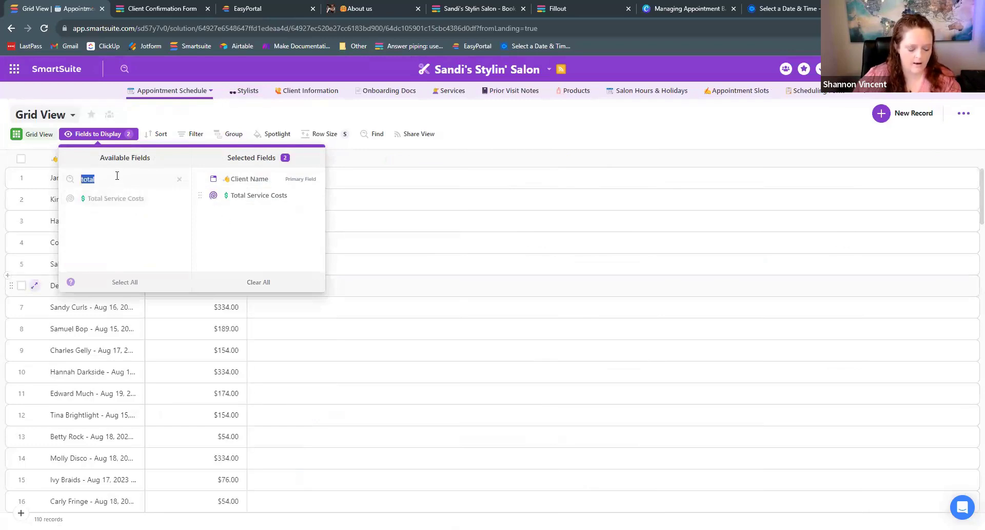
pyautogui.write('hair')
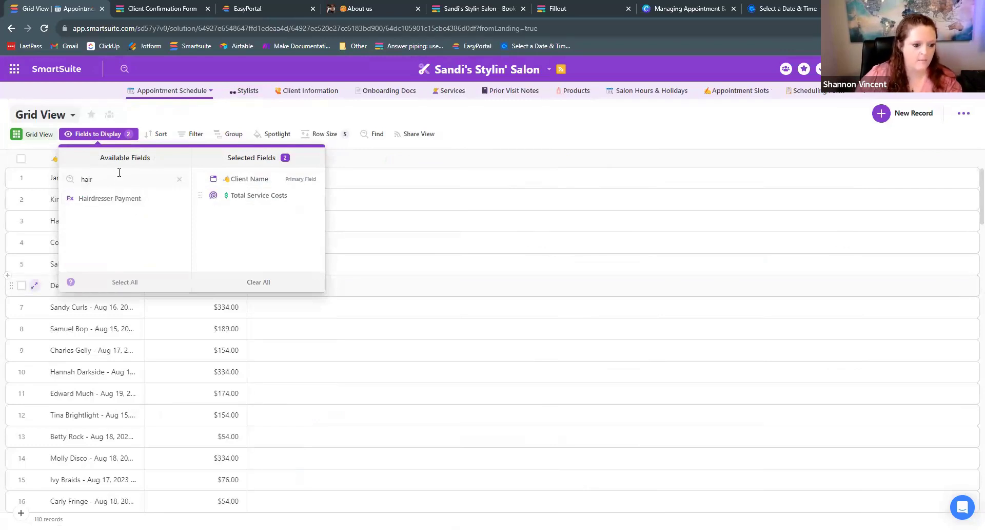
pyautogui.click(116, 198)
pyautogui.doubleClick(117, 188)
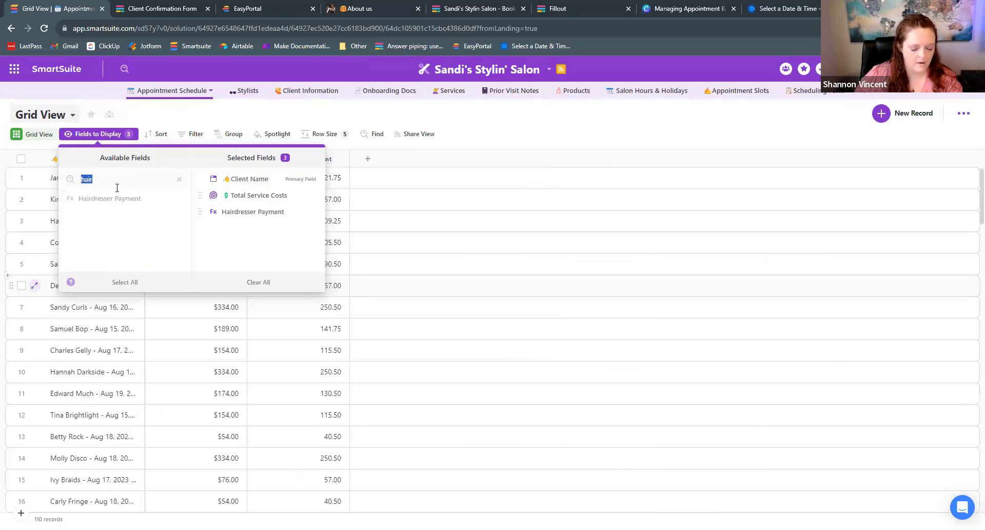
pyautogui.write('pro')
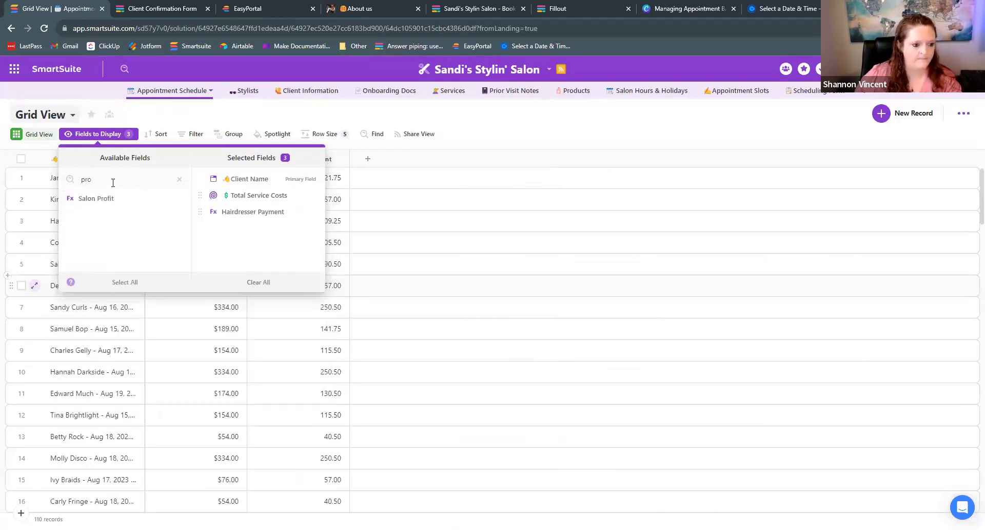
pyautogui.click(105, 199)
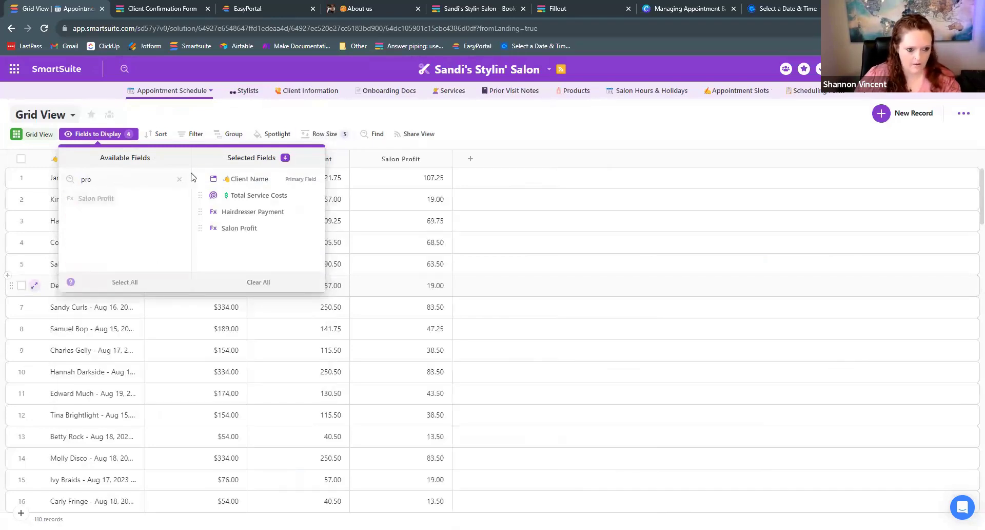
pyautogui.click(245, 124)
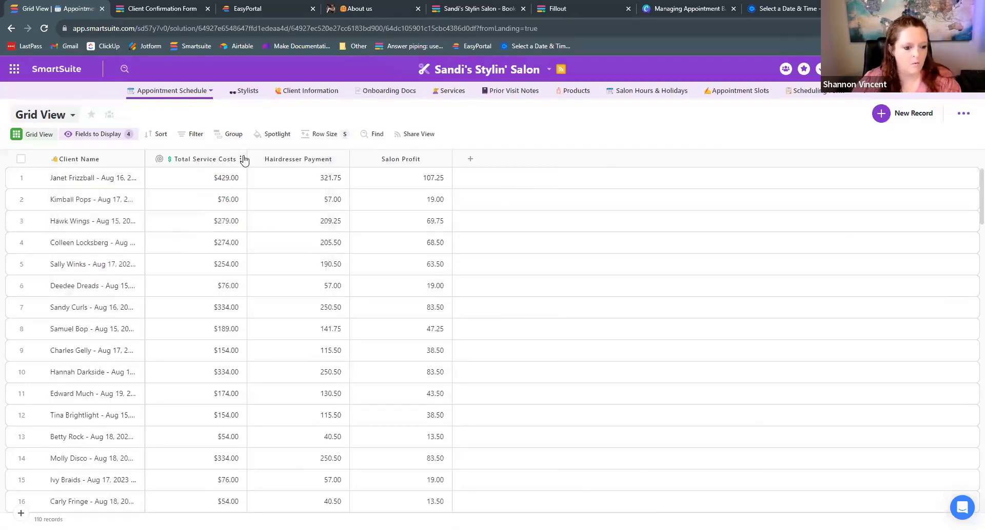
# - Add the Services field, place it after Client Name, and widen it to show both tags
pyautogui.click(241, 160)
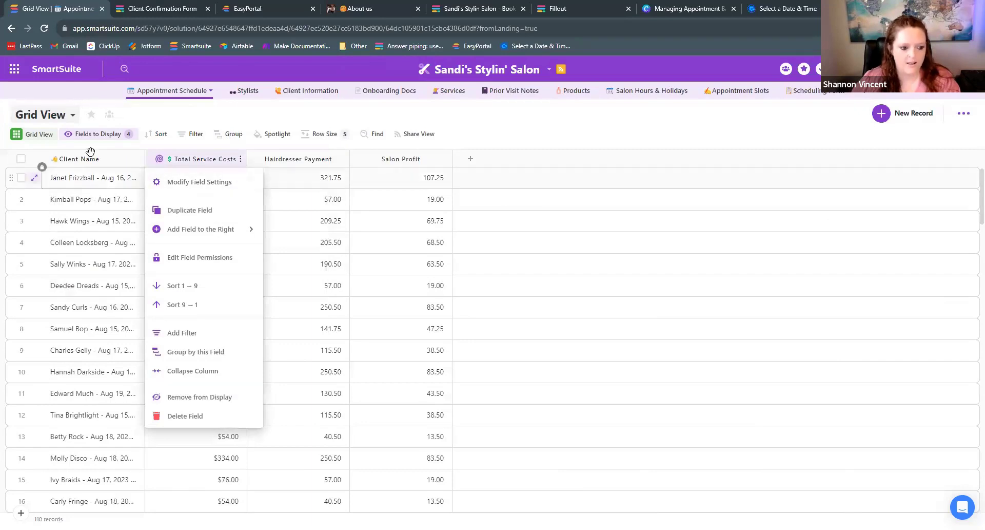
pyautogui.click(82, 135)
pyautogui.click(104, 176)
pyautogui.write('service')
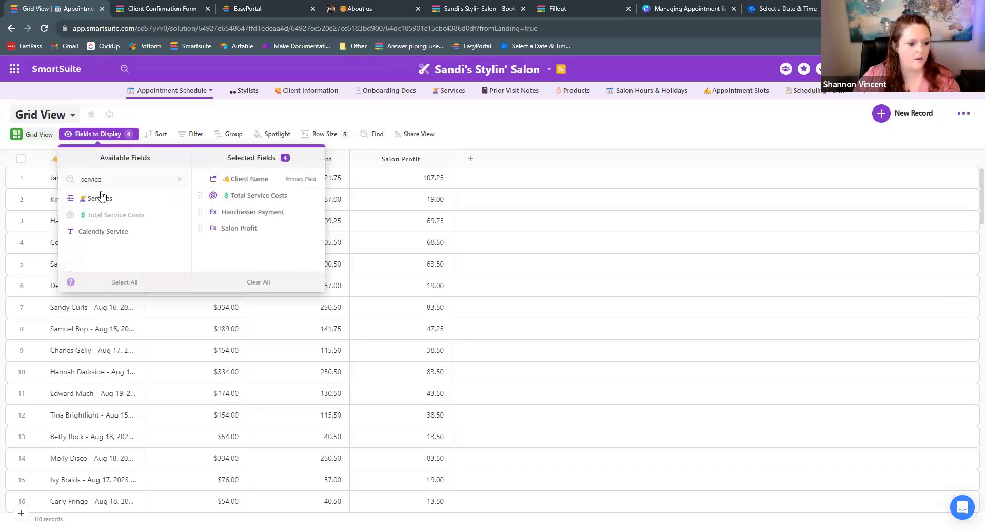
pyautogui.click(98, 198)
pyautogui.click(472, 146)
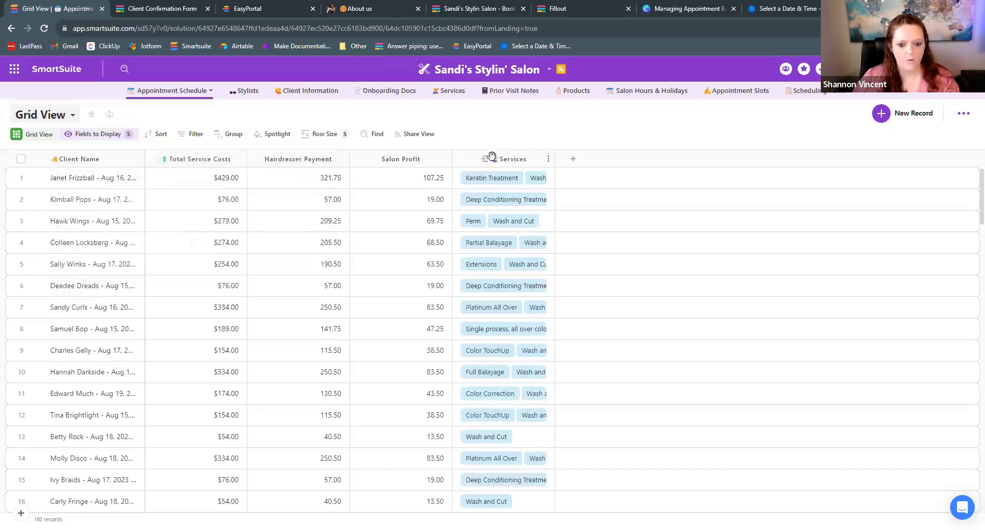
pyautogui.moveTo(174, 160); pyautogui.dragTo(173, 160)
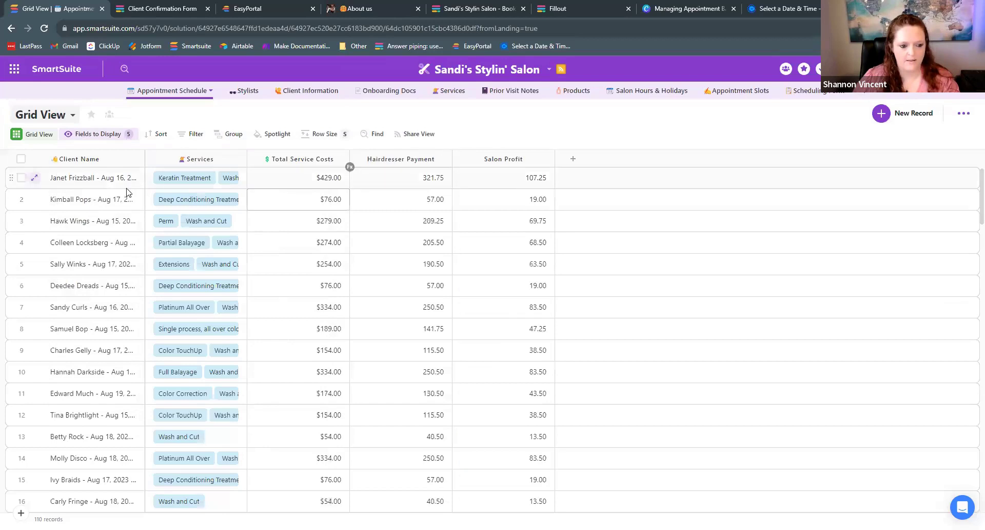
pyautogui.moveTo(247, 159); pyautogui.dragTo(353, 159)
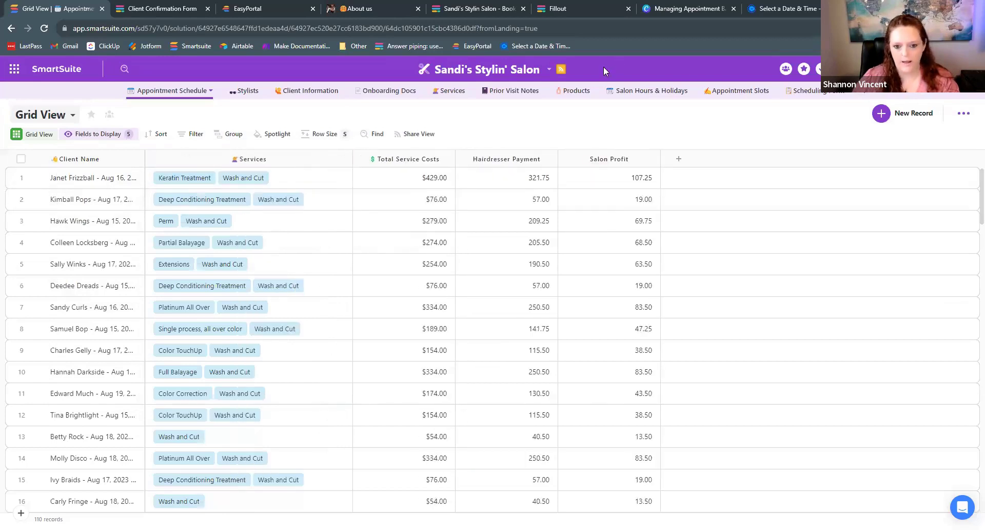
pyautogui.click(451, 94)
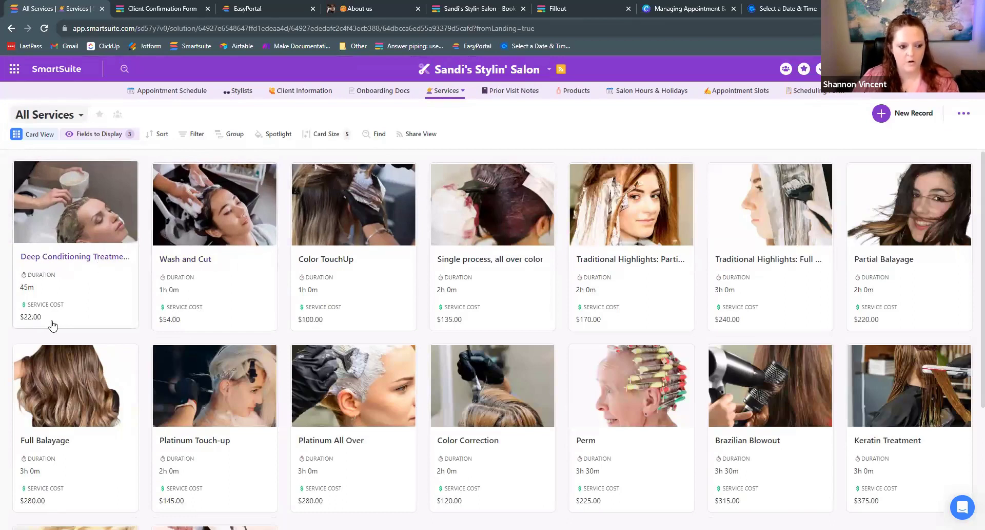
pyautogui.click(165, 92)
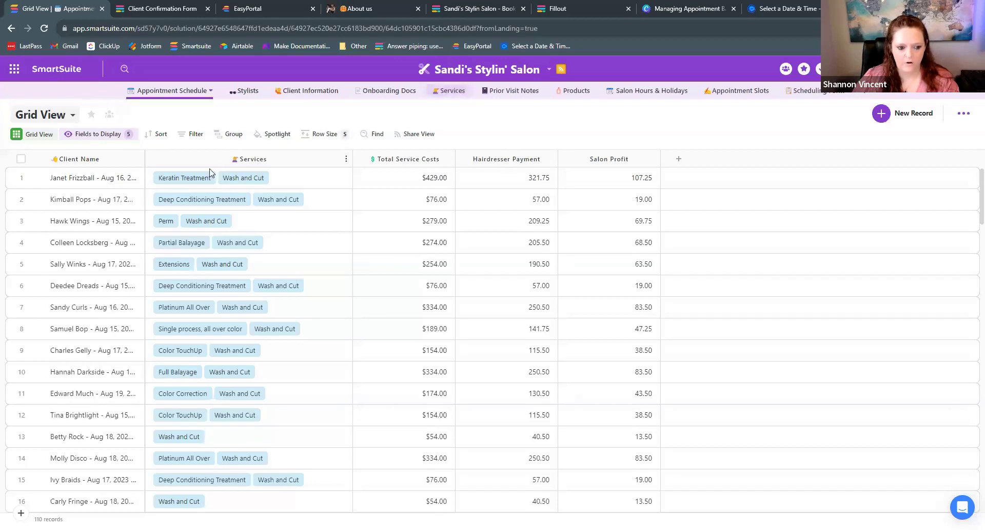
pyautogui.click(382, 182)
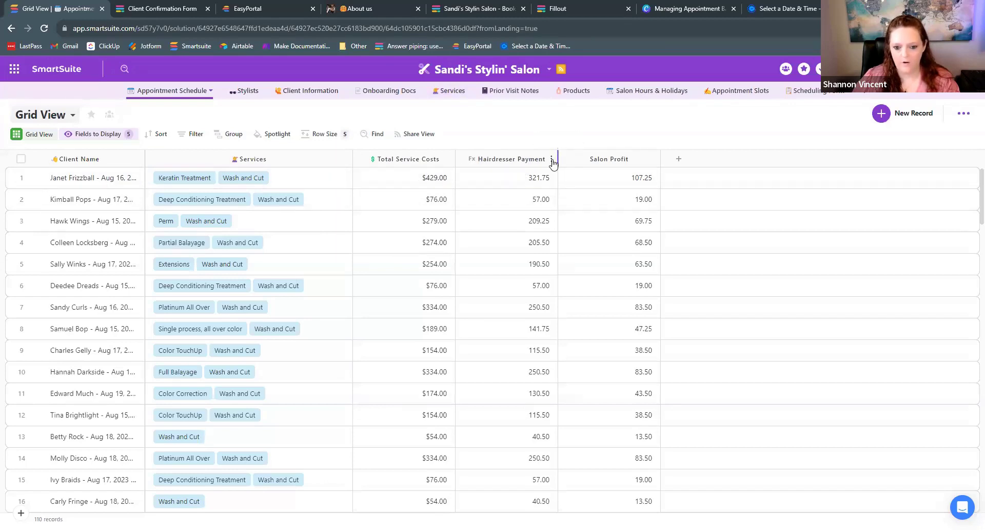
pyautogui.click(552, 159)
pyautogui.click(549, 183)
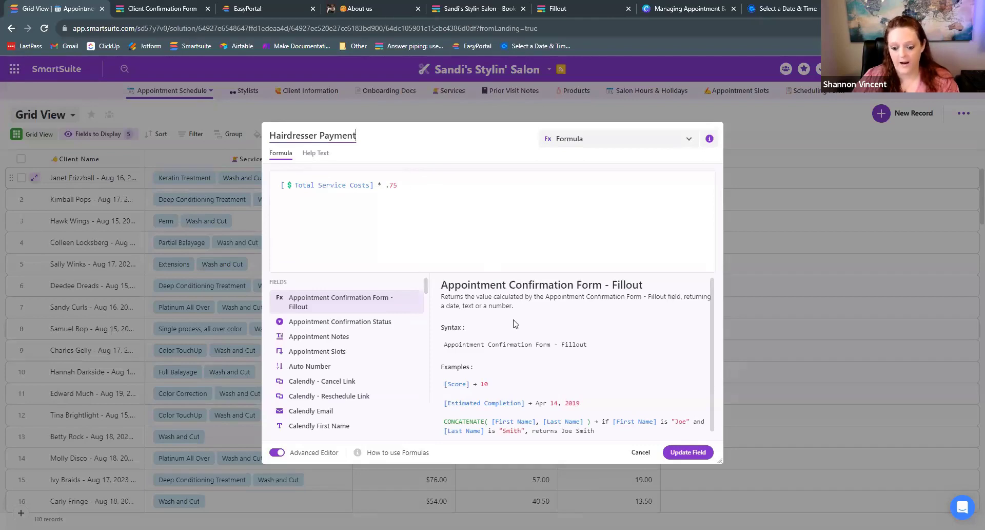
pyautogui.click(641, 452)
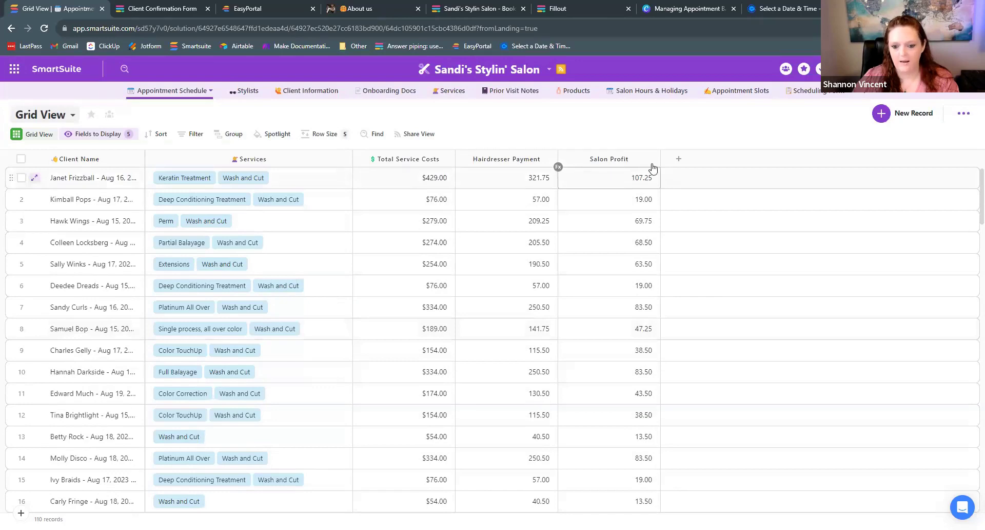
pyautogui.click(654, 159)
pyautogui.click(627, 182)
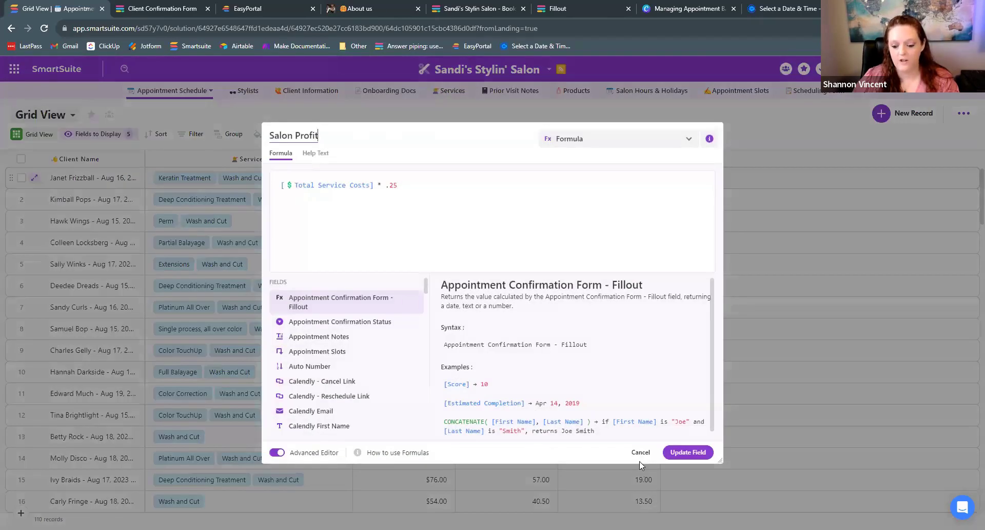
pyautogui.click(641, 452)
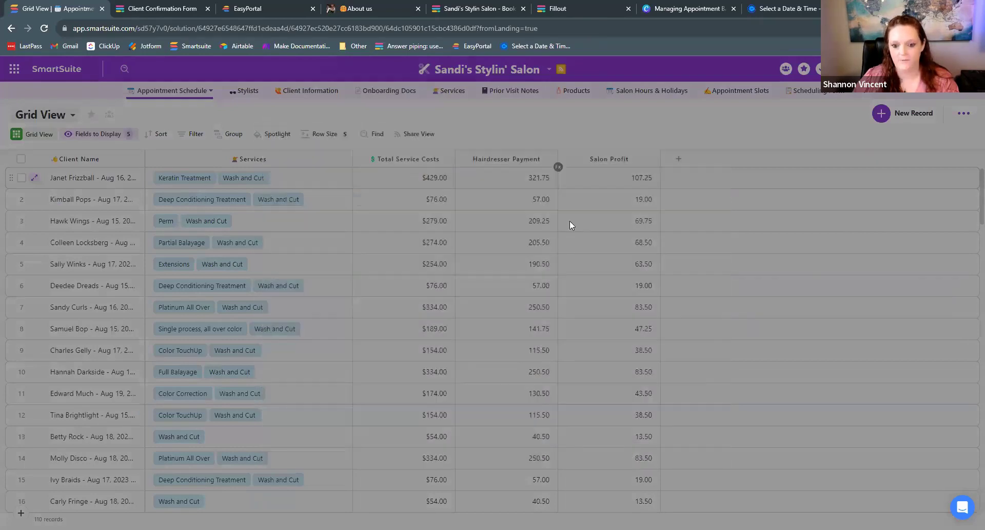
pyautogui.click(50, 112)
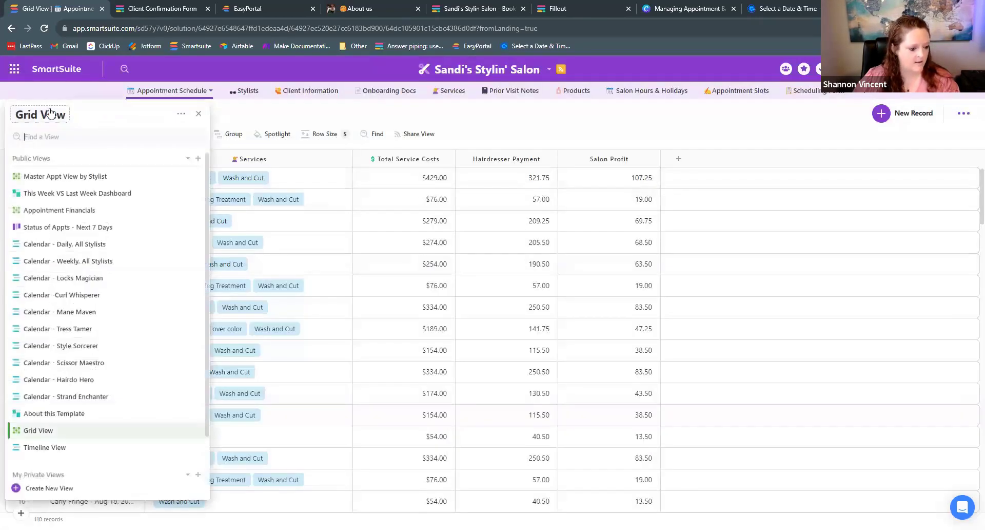
# - Open the This Week VS Last Week Dashboard, scroll through its charts, and browse the Widget Library
pyautogui.moveTo(59, 234)
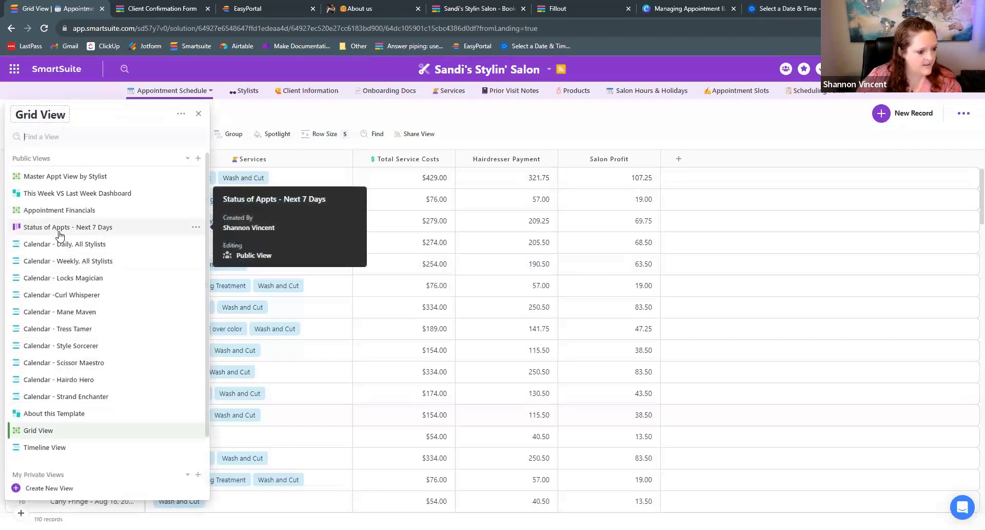
pyautogui.click(55, 195)
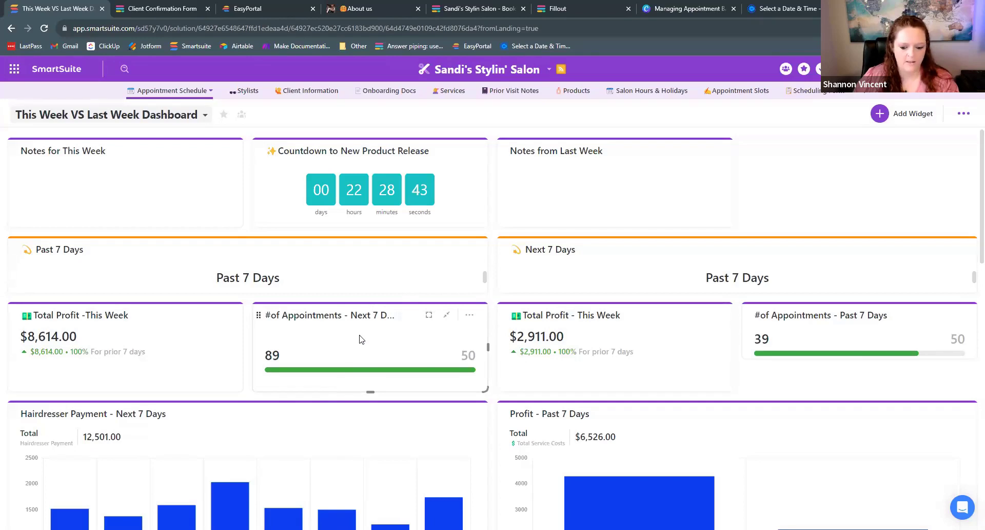
pyautogui.scroll(-3, 359, 336)
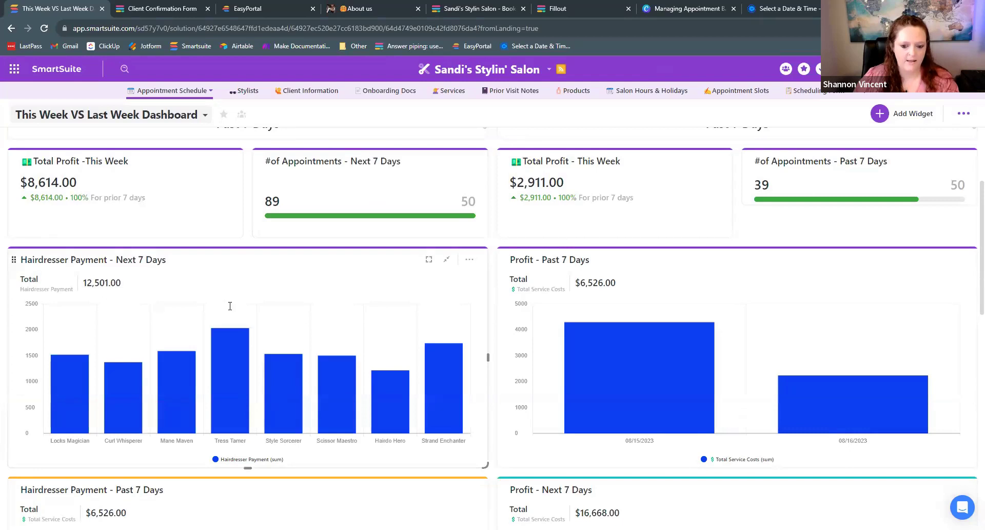
pyautogui.scroll(-1, 252, 307)
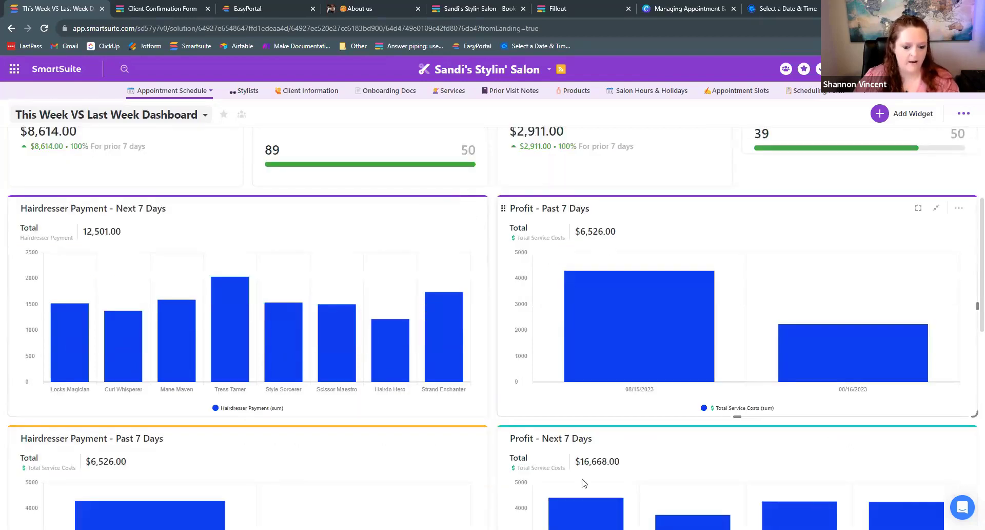
pyautogui.scroll(-3, 605, 308)
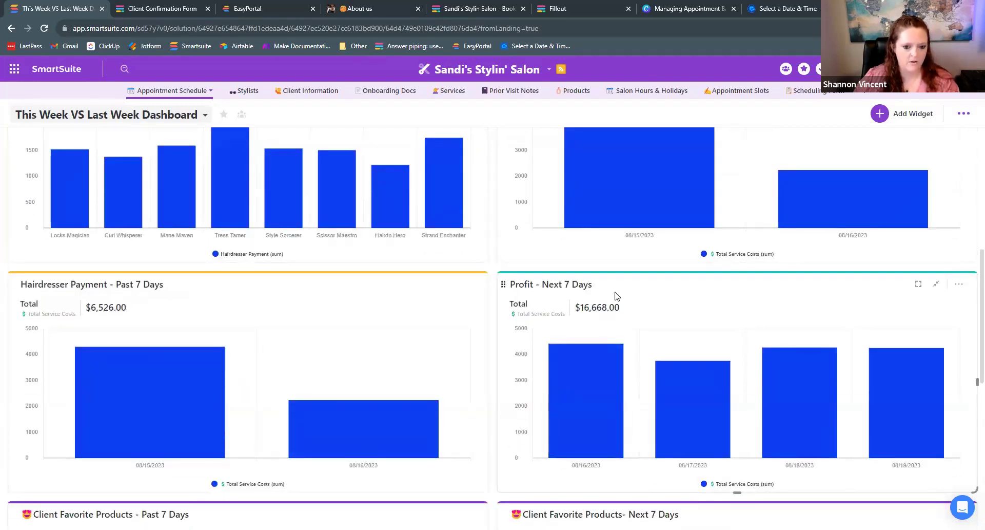
pyautogui.scroll(3, 617, 297)
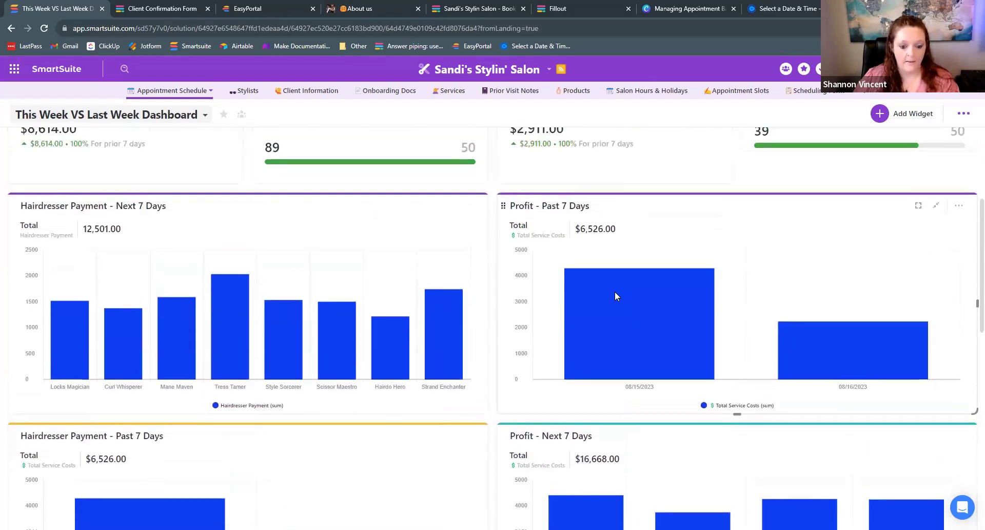
pyautogui.scroll(-3, 616, 293)
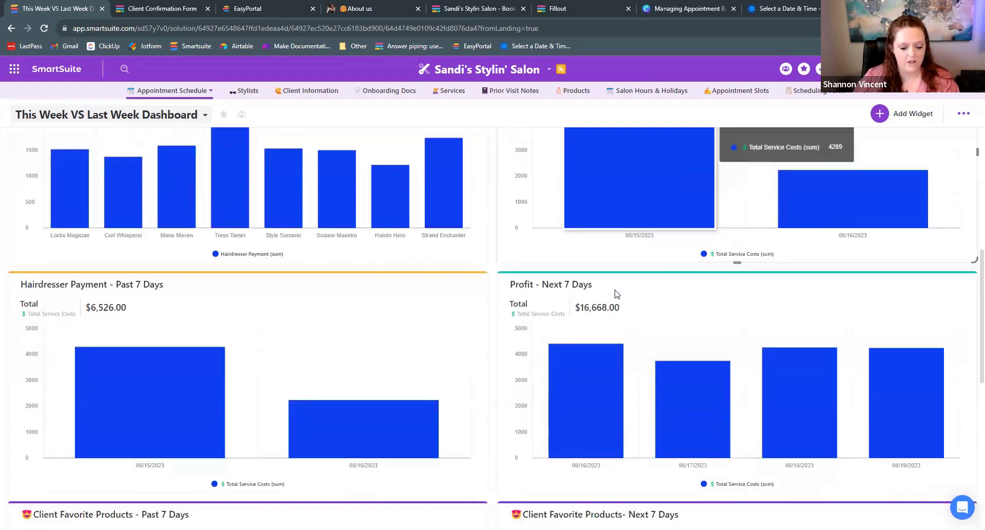
pyautogui.scroll(-3, 616, 293)
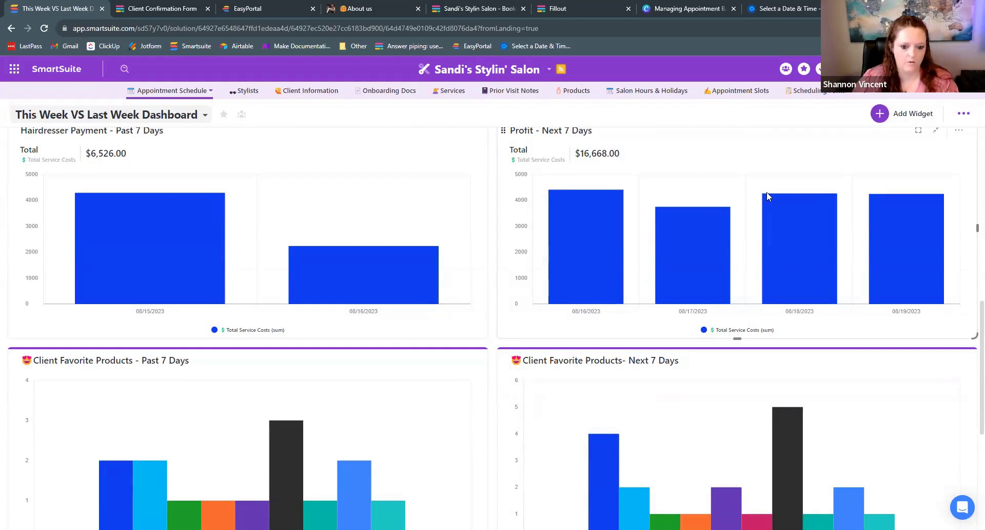
pyautogui.click(879, 113)
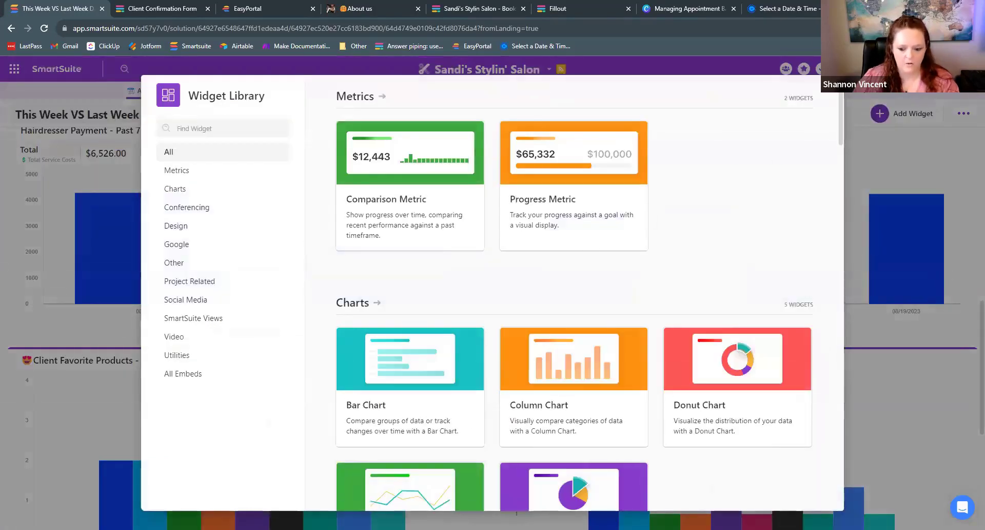
pyautogui.scroll(-12, 522, 143)
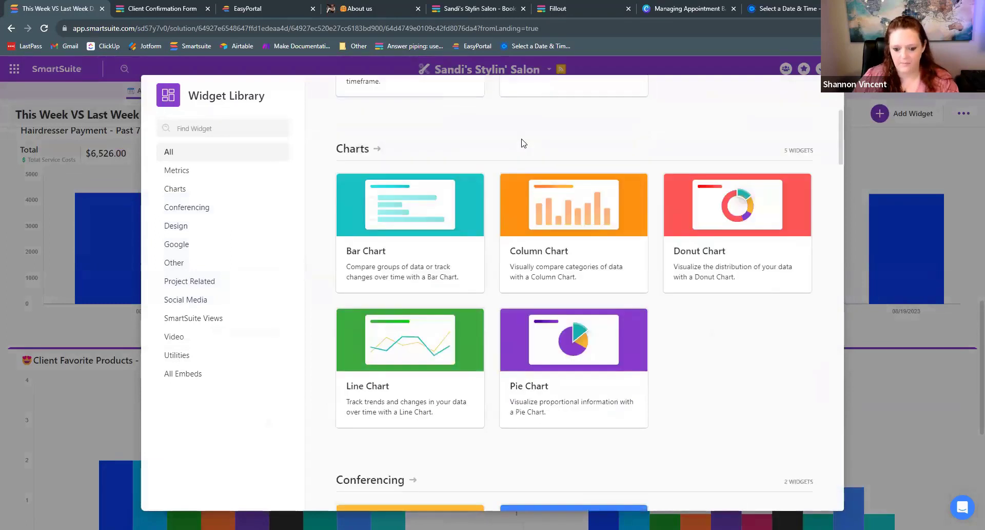
pyautogui.scroll(-7, 522, 146)
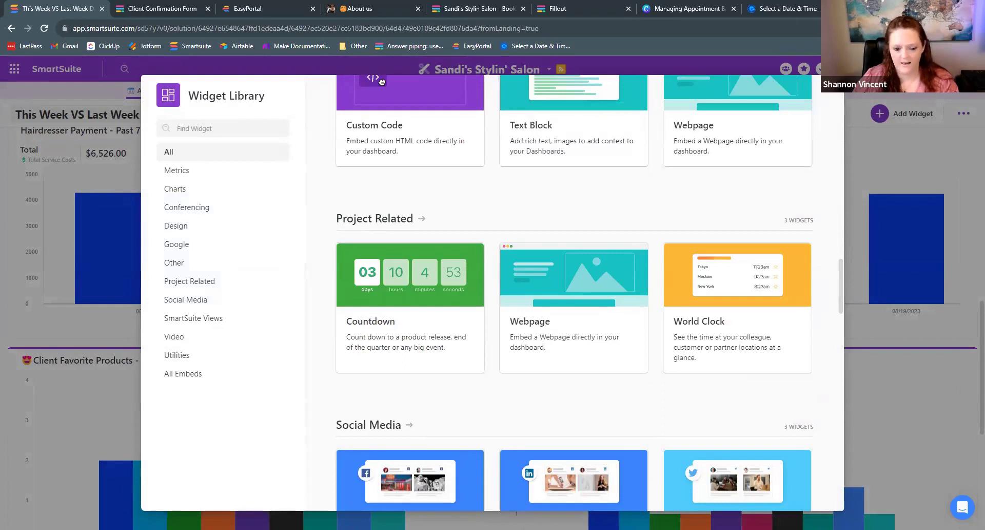
pyautogui.press('Escape')
pyautogui.scroll(-3, 354, 179)
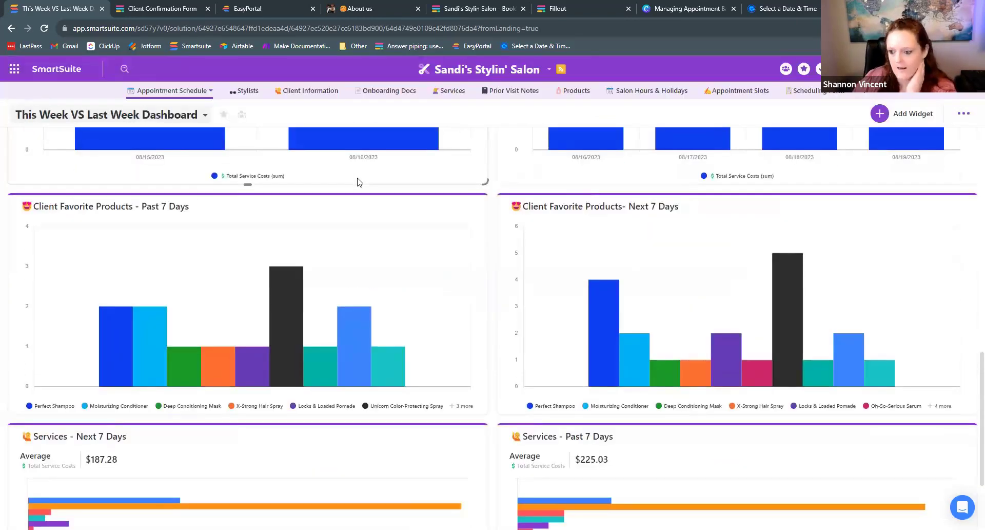
pyautogui.scroll(-2, 358, 181)
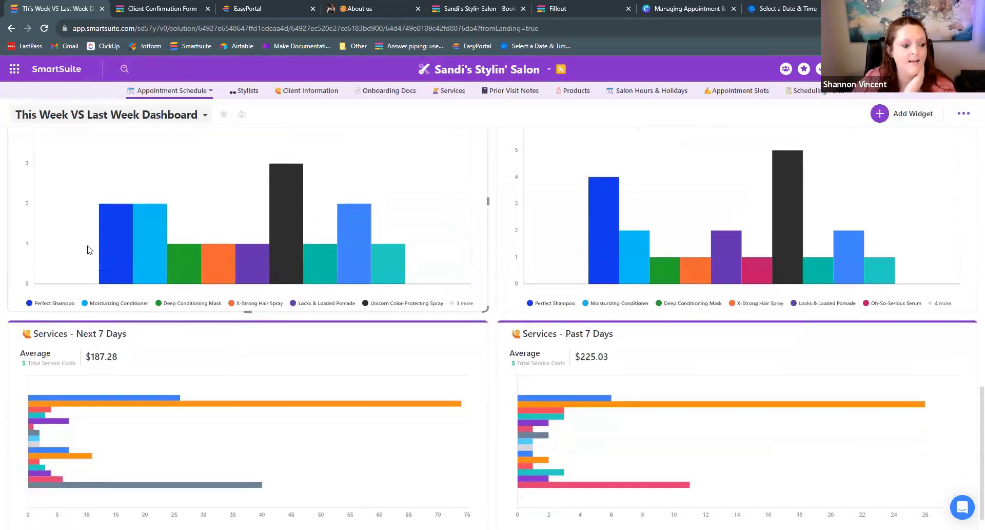
pyautogui.scroll(2, 77, 231)
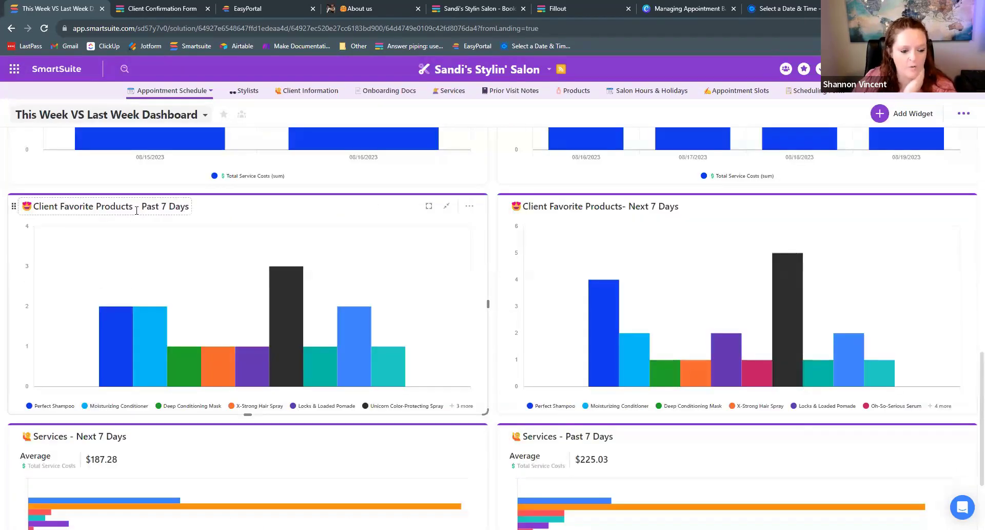
pyautogui.moveTo(118, 357)
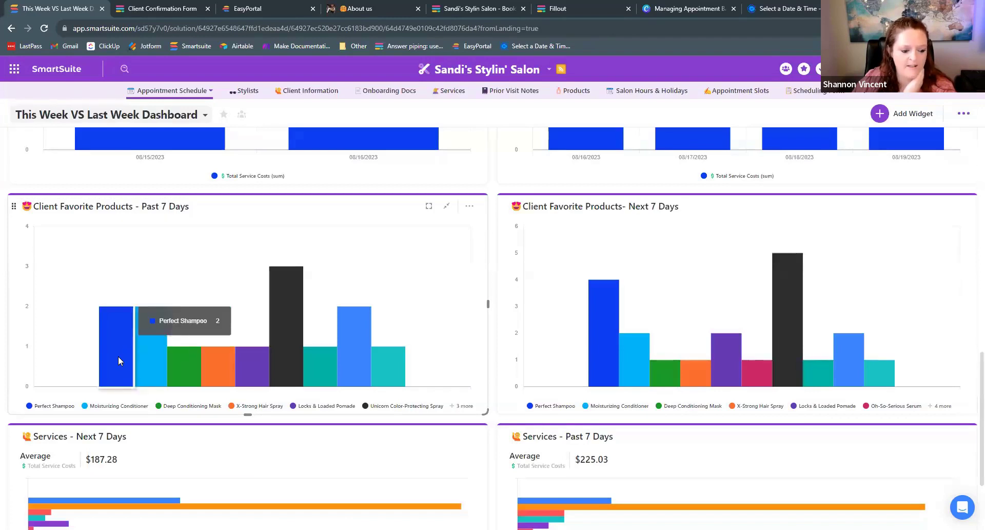
pyautogui.moveTo(379, 355)
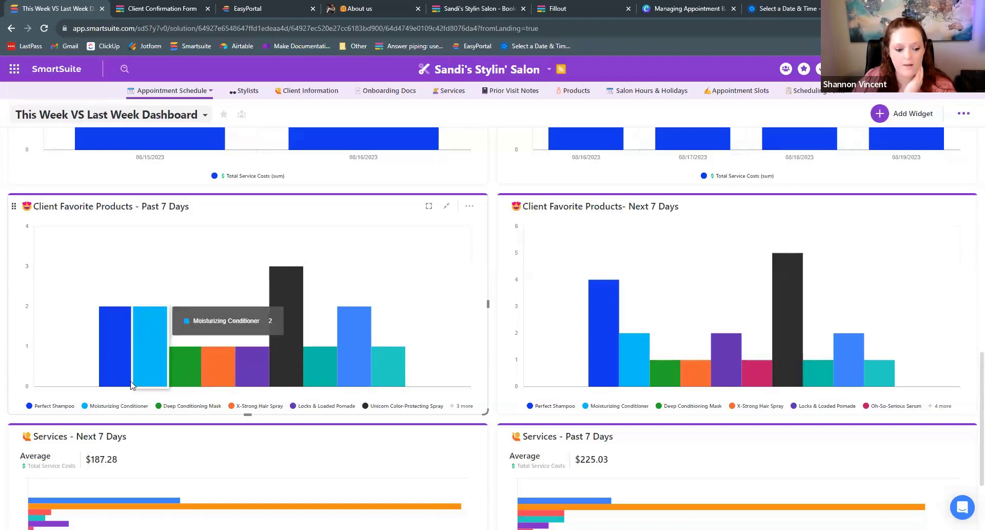
pyautogui.moveTo(138, 379)
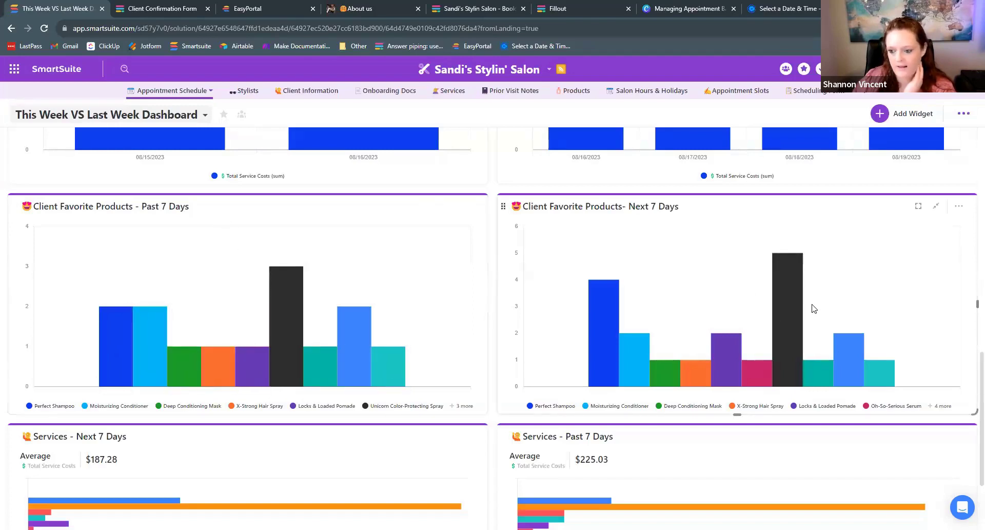
pyautogui.scroll(-1, 761, 255)
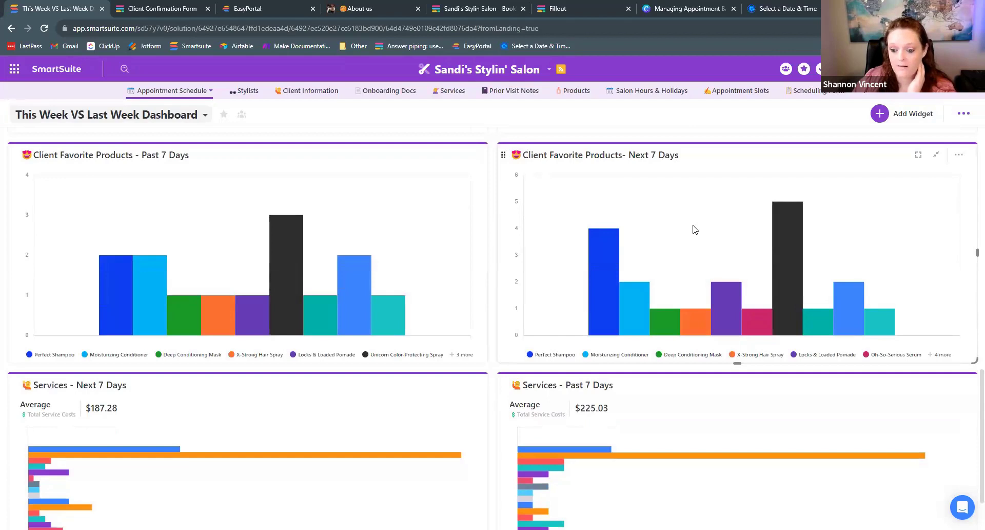
pyautogui.moveTo(784, 238)
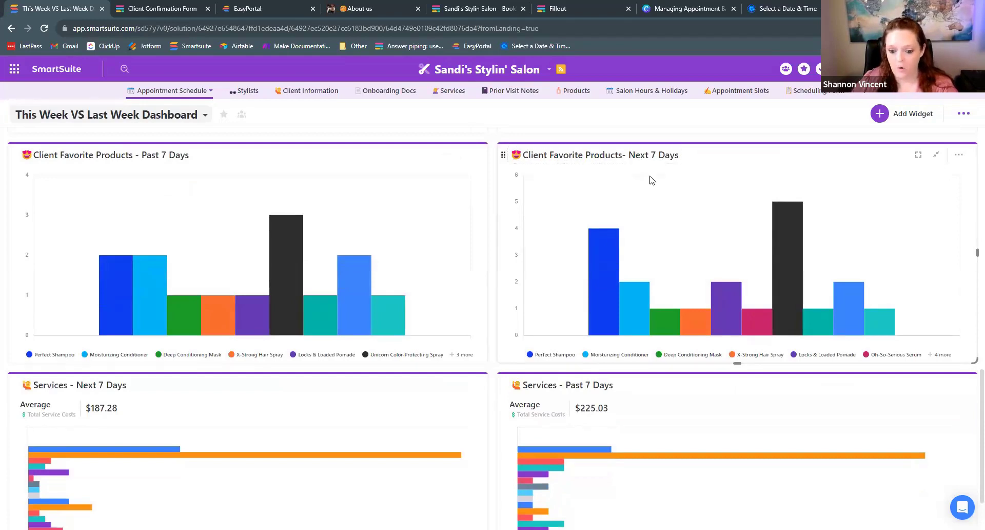
pyautogui.scroll(-2, 652, 180)
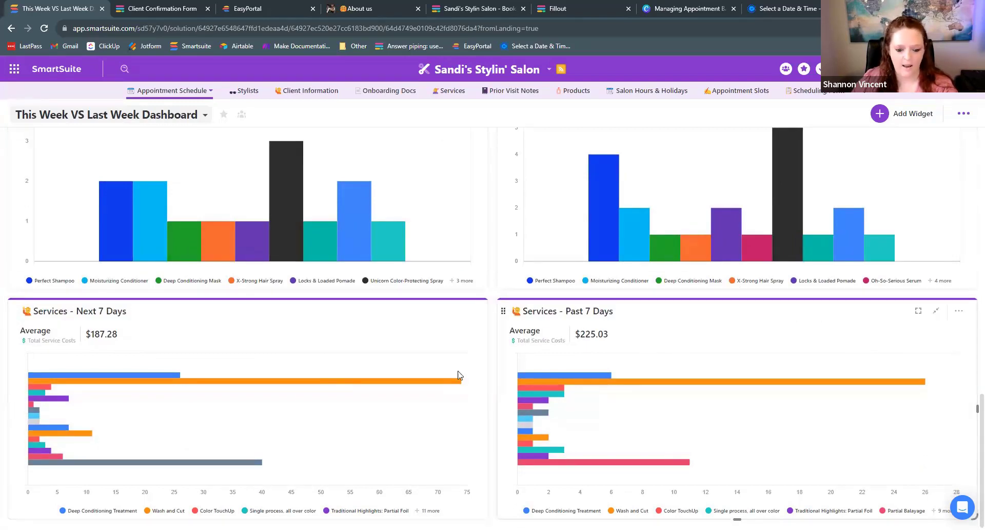
pyautogui.moveTo(300, 387)
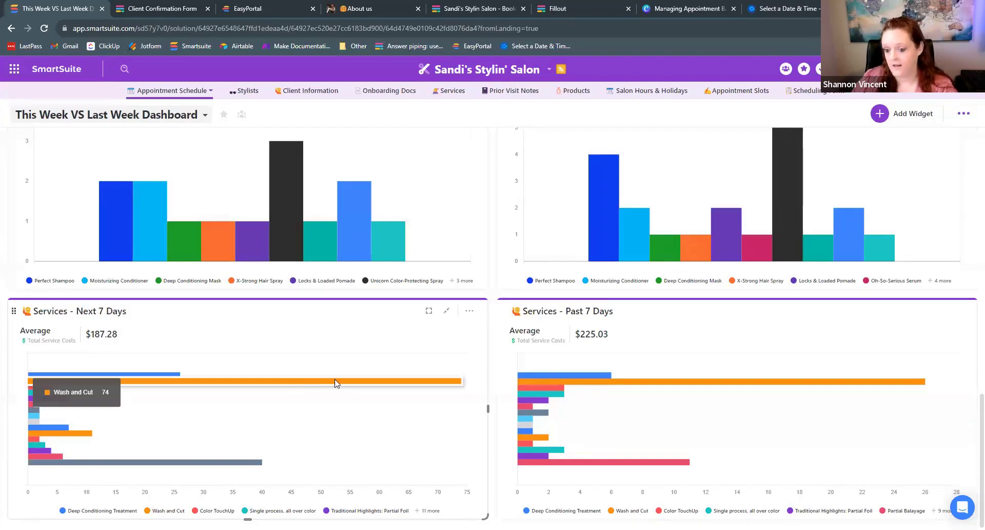
pyautogui.scroll(2, 338, 387)
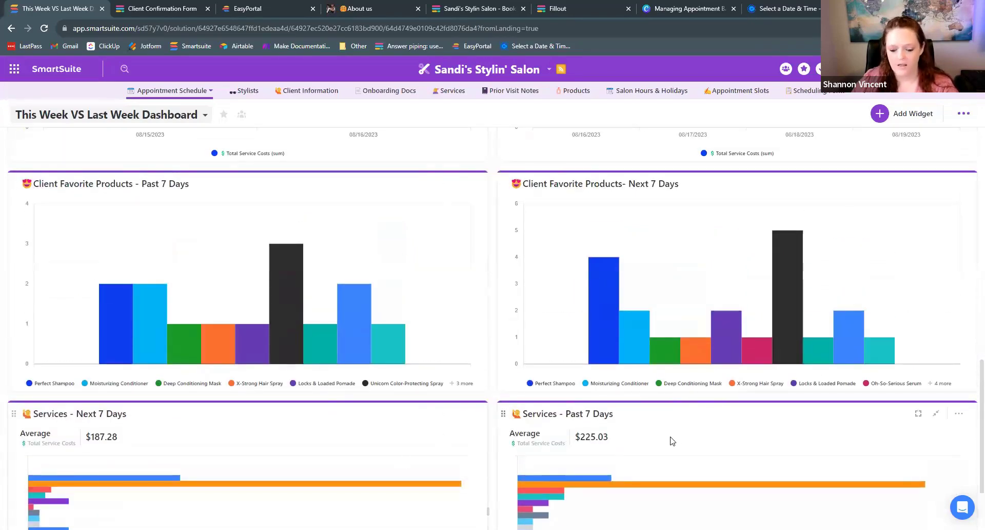
pyautogui.scroll(1, 644, 433)
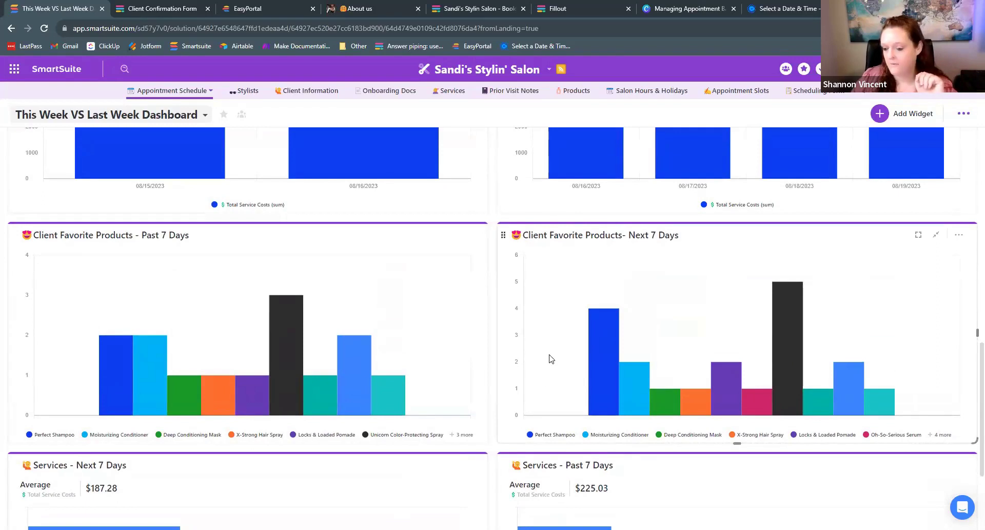
pyautogui.scroll(-1, 551, 359)
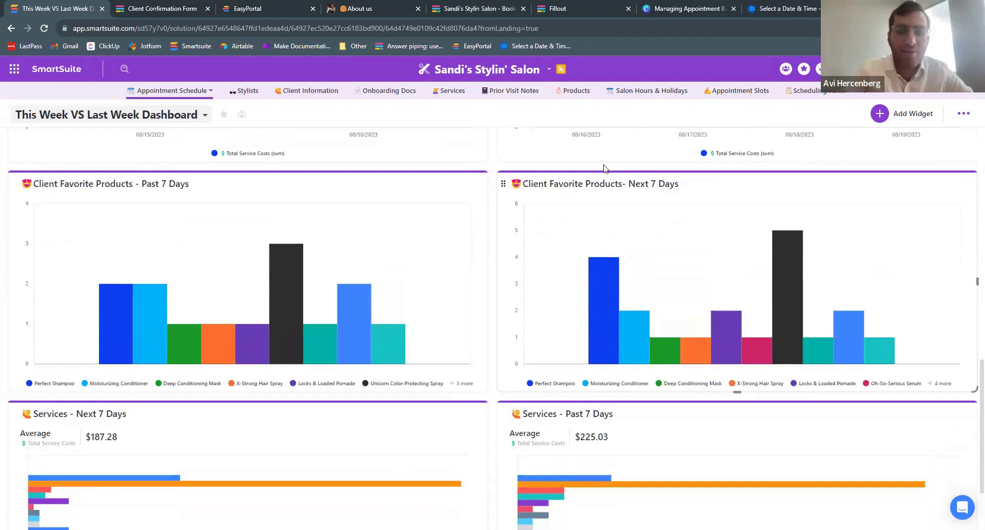
pyautogui.scroll(1, 570, 214)
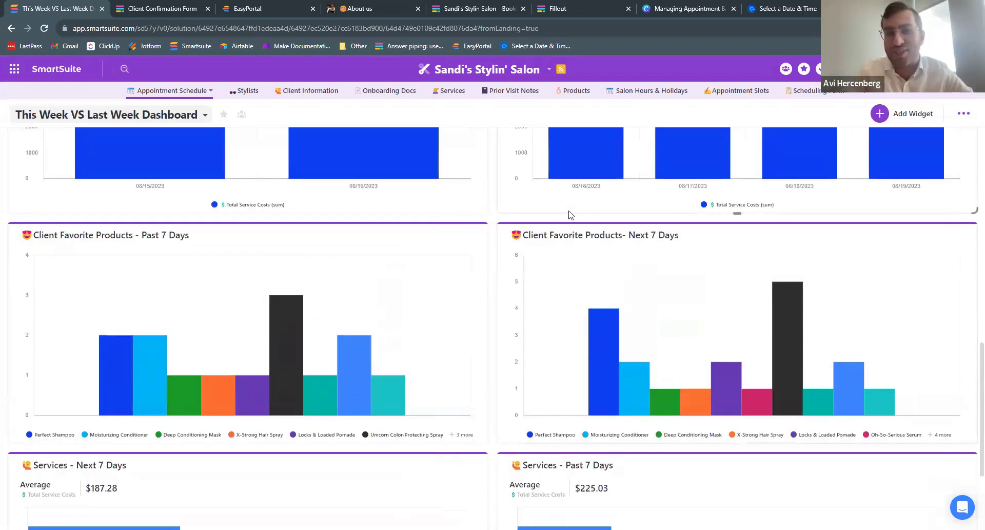
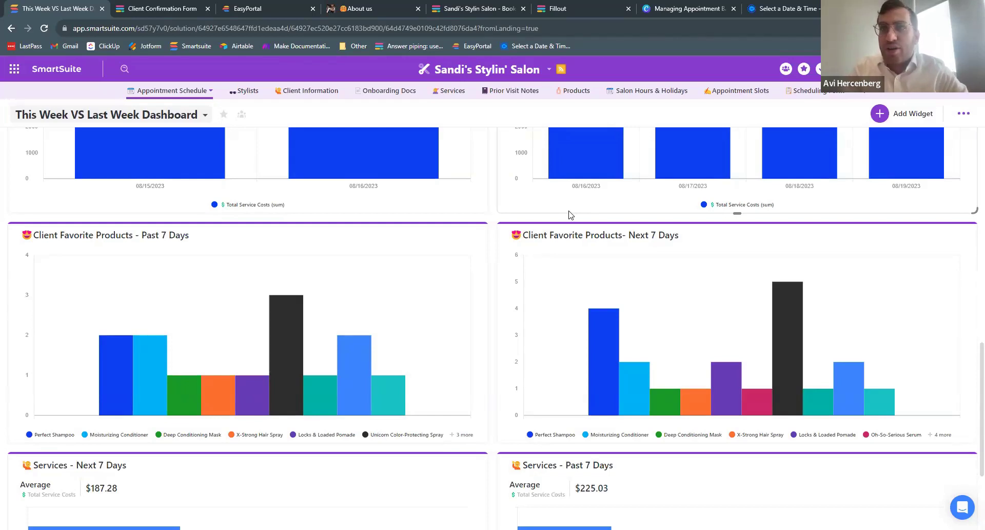
# - In the Fillout form editor, remove a stray slash from the greeting paragraph so its text stays unchanged
pyautogui.click(564, 8)
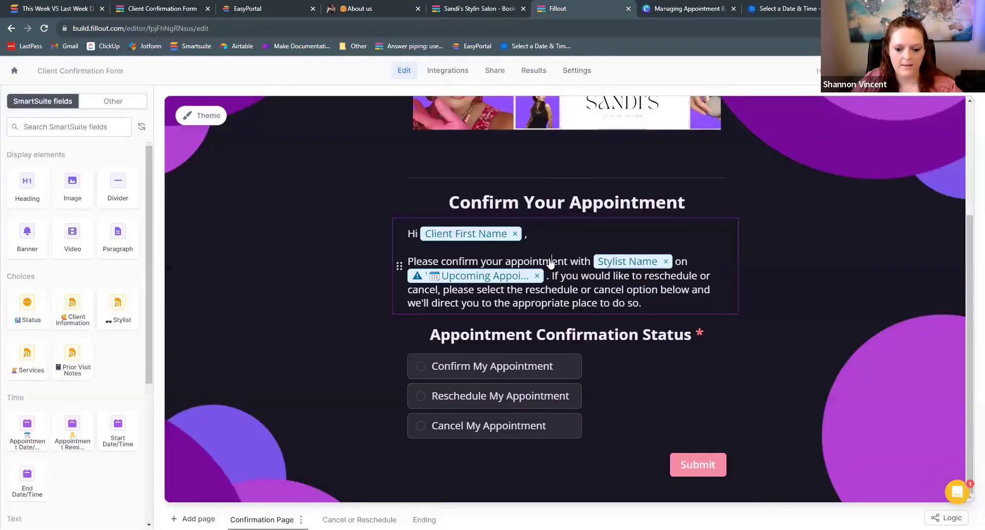
pyautogui.click(552, 262)
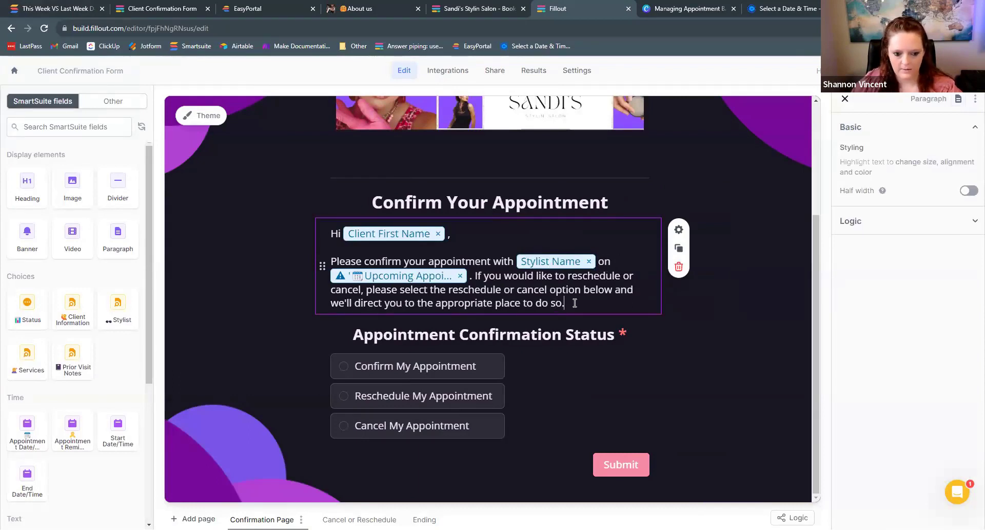
pyautogui.write('/')
pyautogui.press('BackSpace')
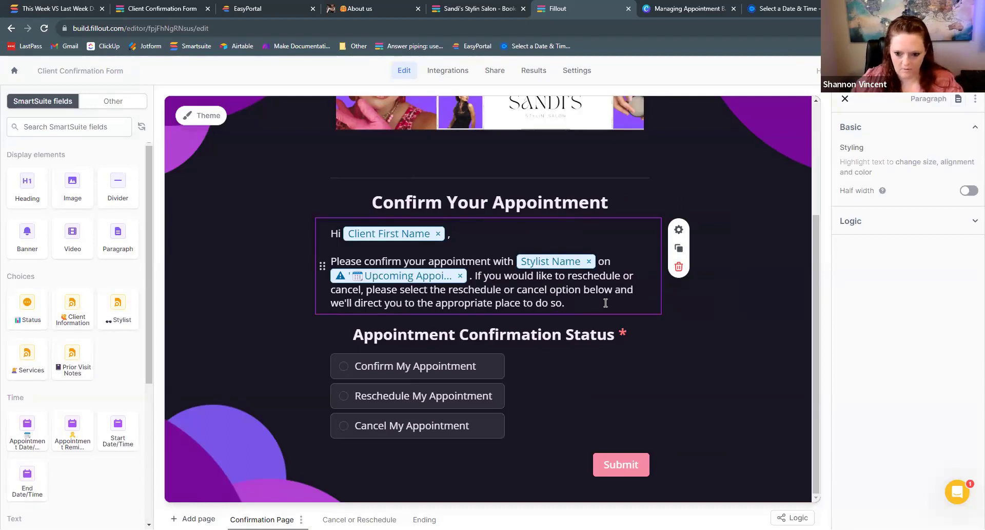
pyautogui.click(679, 229)
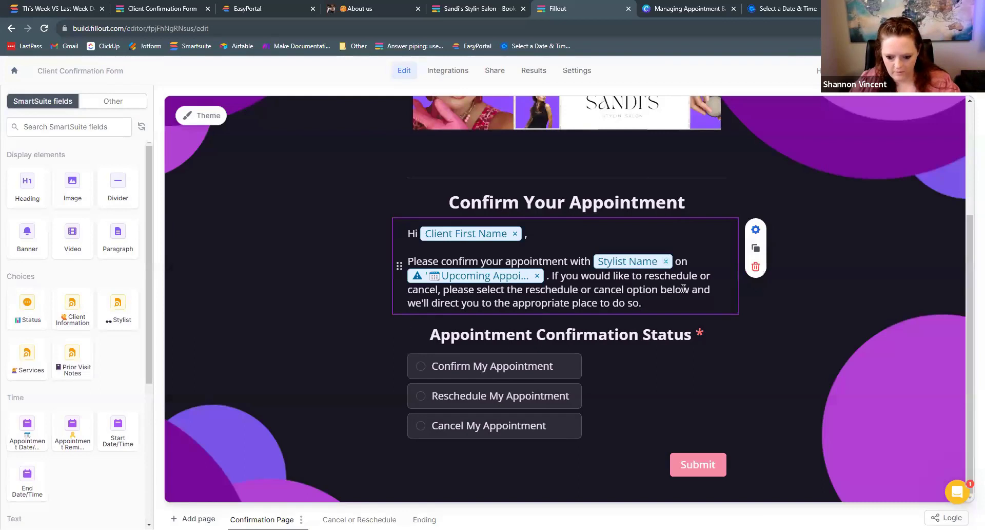
pyautogui.scroll(1, 684, 327)
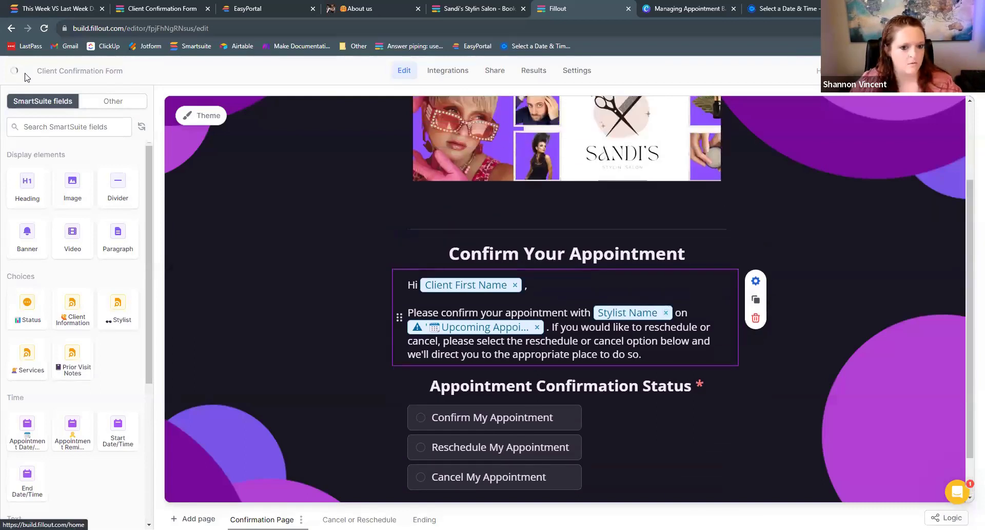
# - Reopen the Client Confirmation Form from the forms list and bring up the greeting paragraph's settings
pyautogui.click(14, 71)
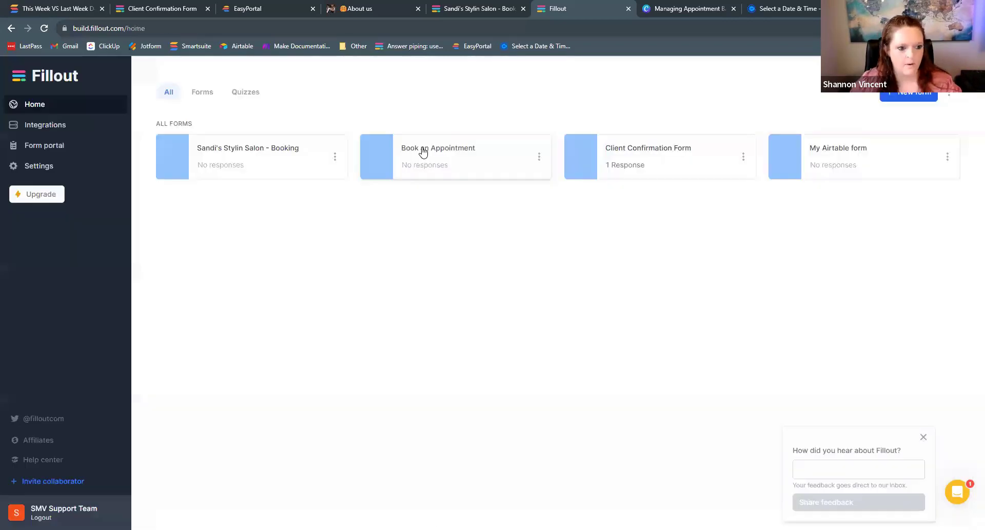
pyautogui.click(698, 158)
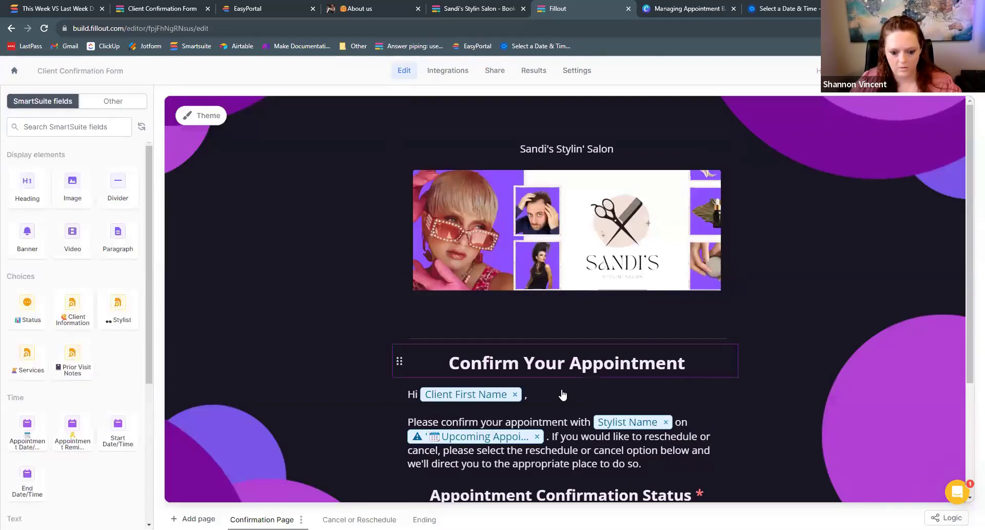
pyautogui.click(756, 390)
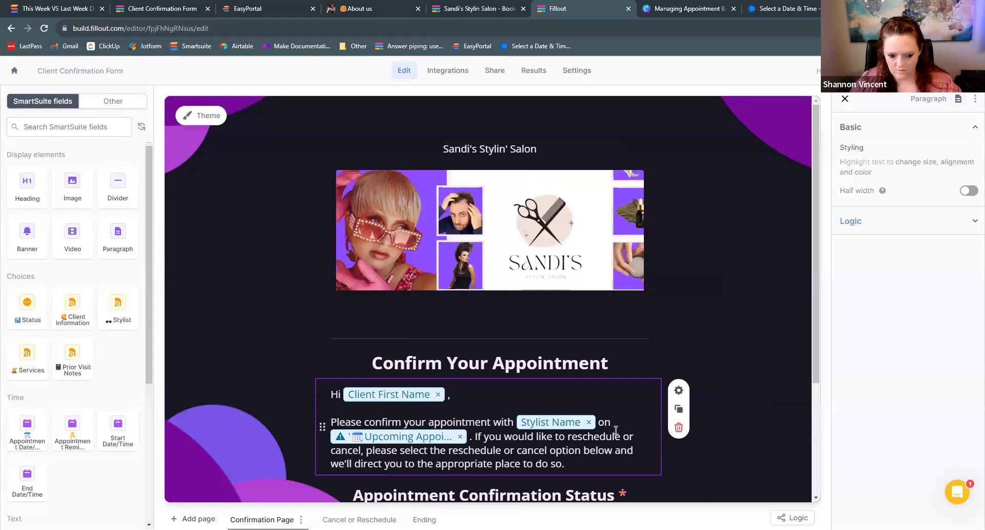
pyautogui.scroll(-3, 181, 331)
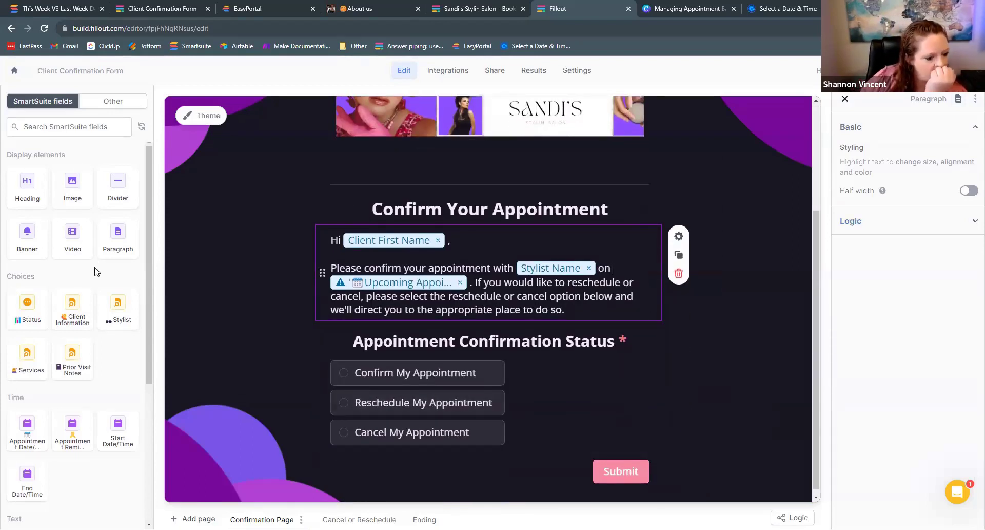
pyautogui.scroll(-2, 98, 272)
pyautogui.scroll(-2, 95, 275)
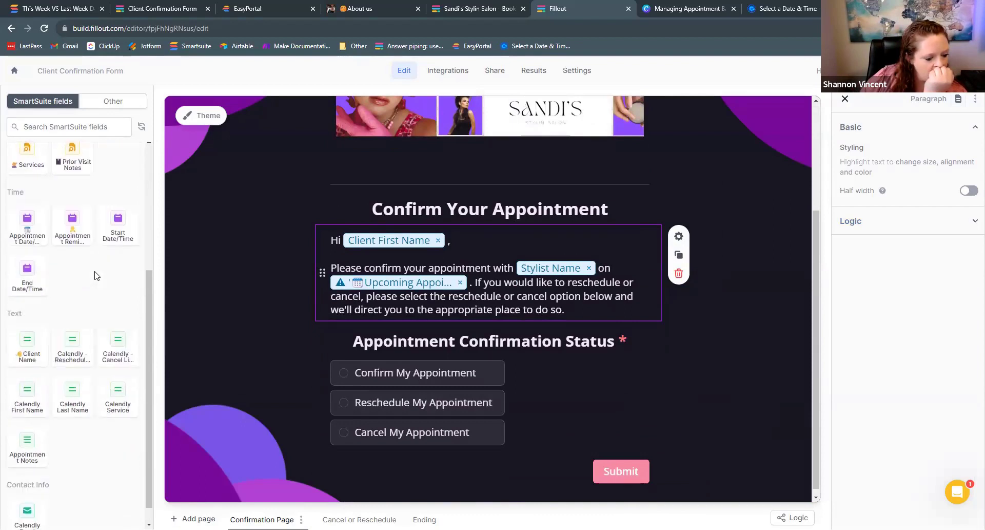
pyautogui.scroll(5, 31, 410)
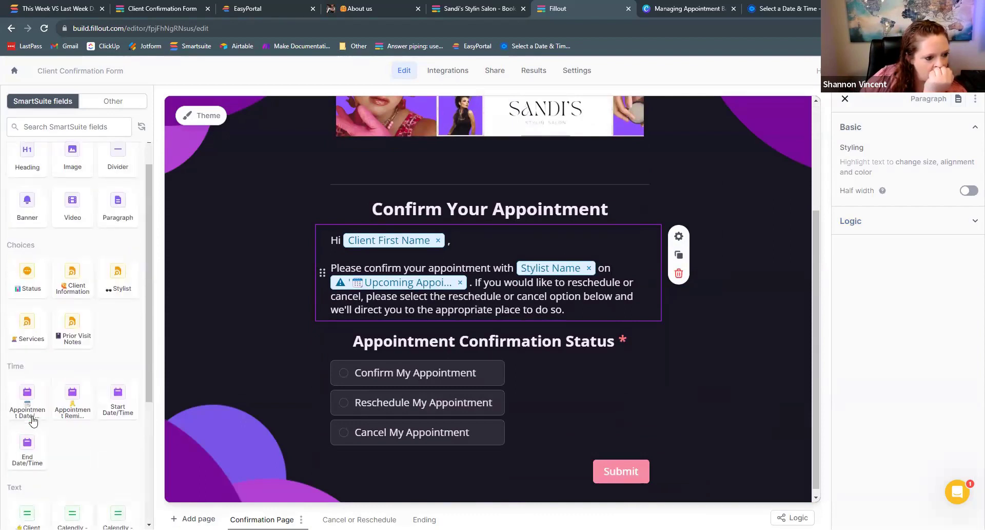
# - Place a new Paragraph above the greeting containing the piped Client First Name from the updating record, then type @
pyautogui.click(103, 101)
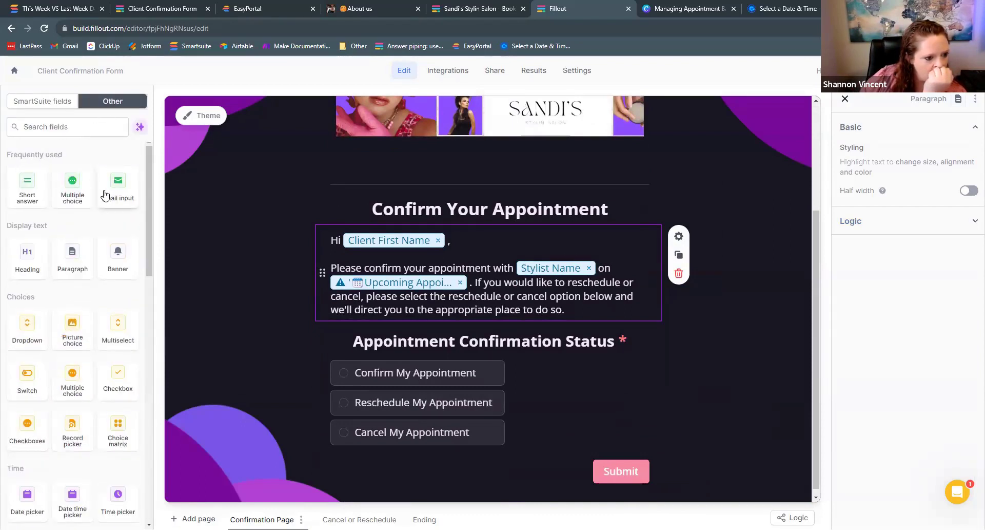
pyautogui.moveTo(70, 261); pyautogui.dragTo(411, 241)
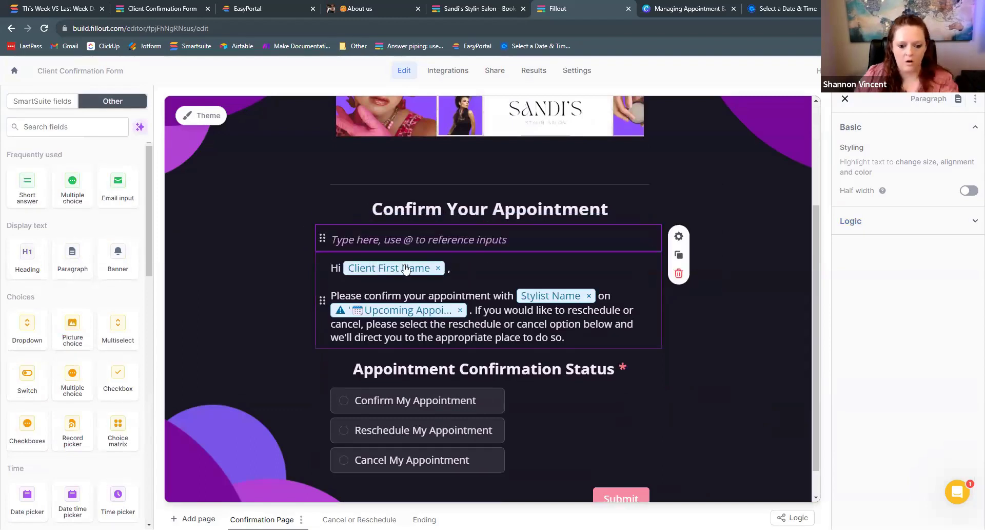
pyautogui.write('@')
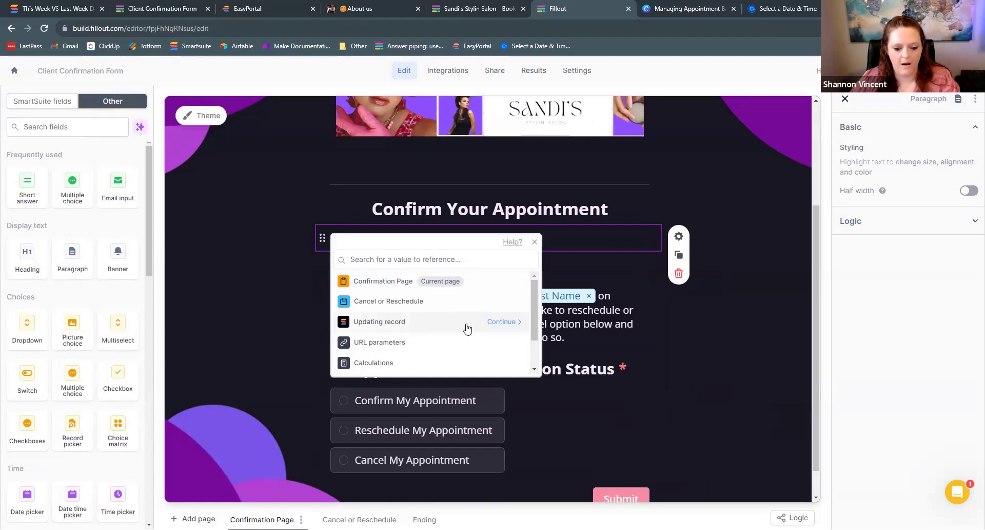
pyautogui.click(495, 322)
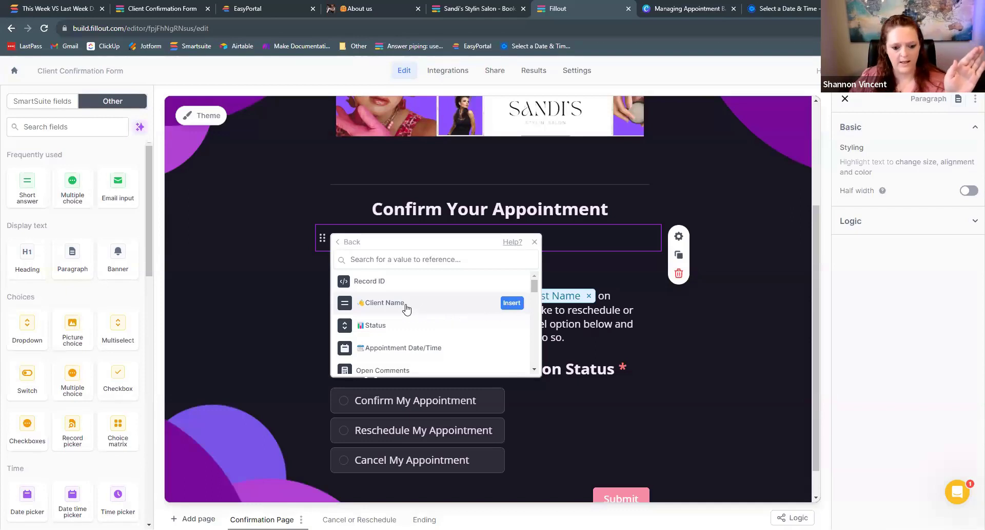
pyautogui.click(416, 258)
pyautogui.write('first')
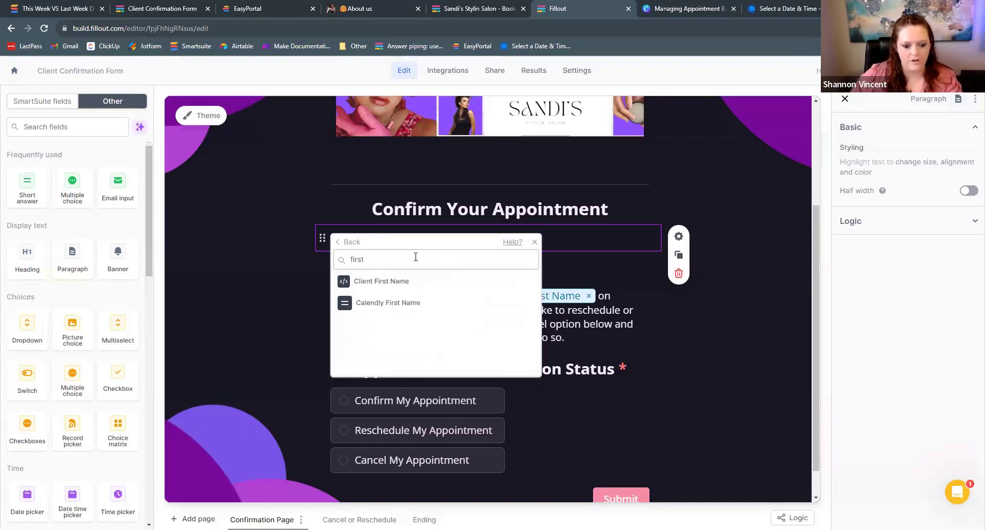
pyautogui.moveTo(483, 303)
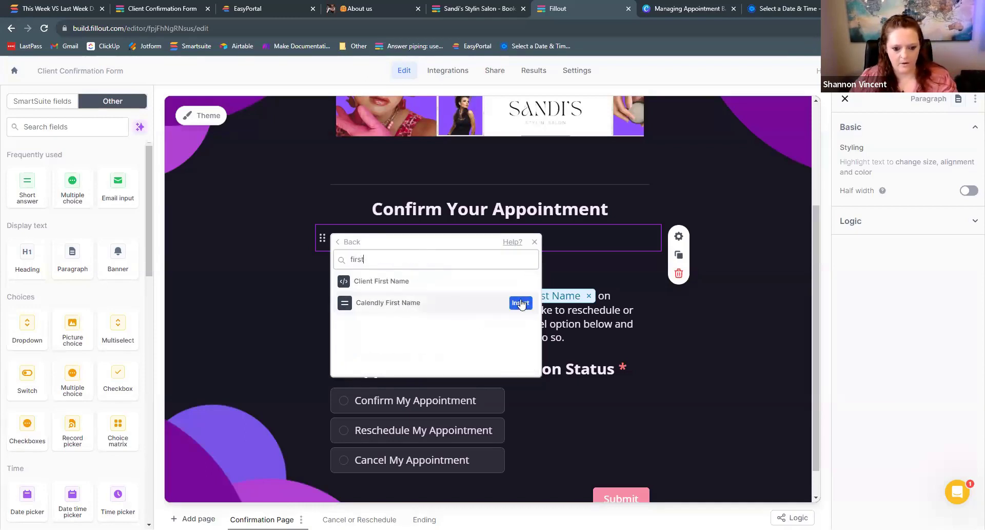
pyautogui.click(520, 281)
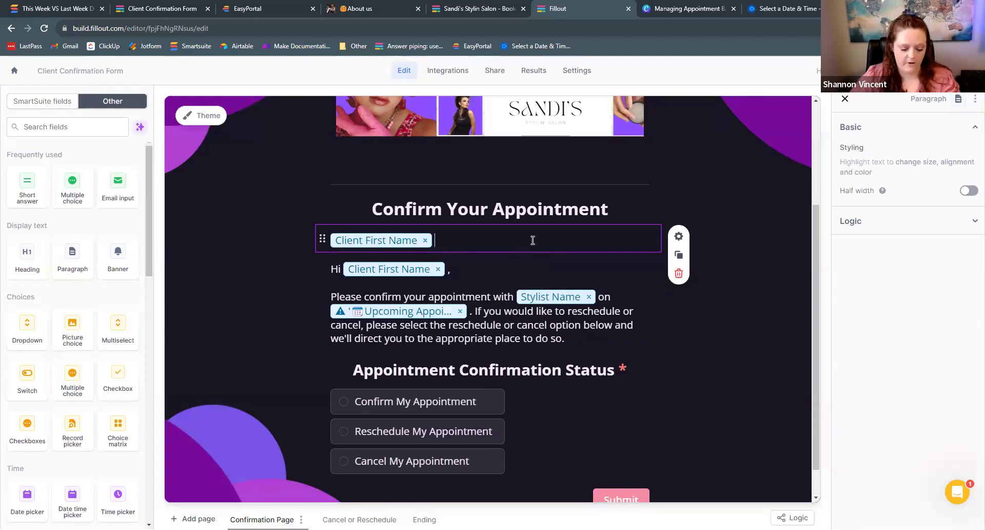
pyautogui.write('@')
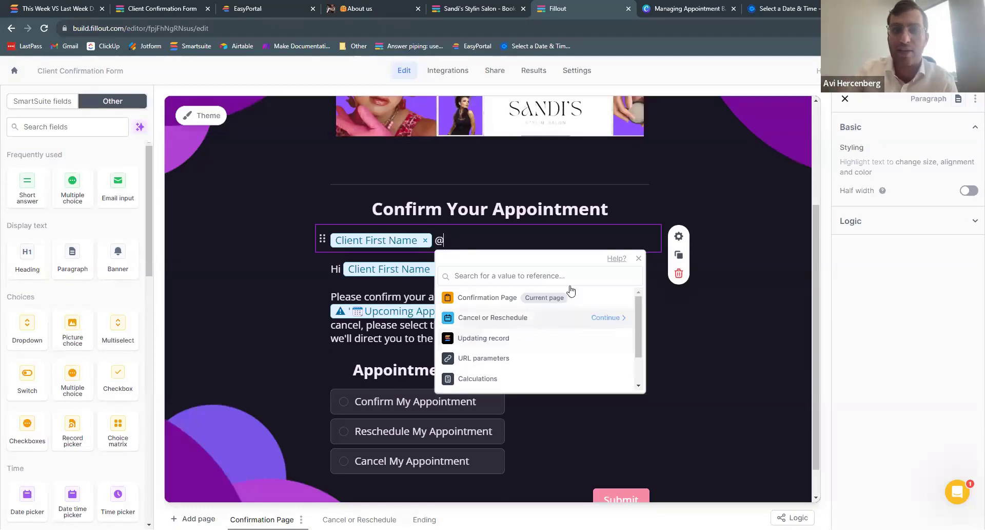
# - Close the value search popup, leaving @ after Client First Name, and scroll the canvas to the top
pyautogui.click(677, 201)
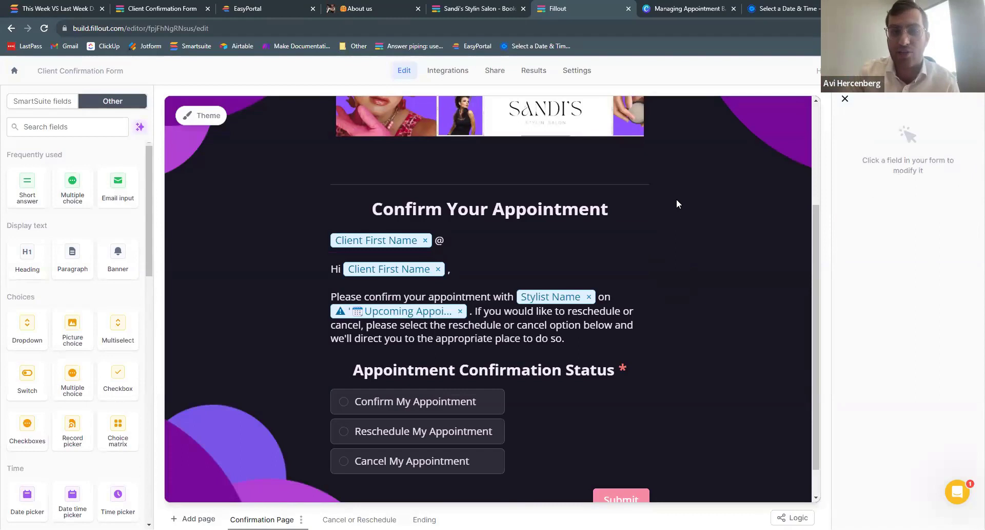
pyautogui.scroll(2, 659, 259)
pyautogui.scroll(1, 657, 259)
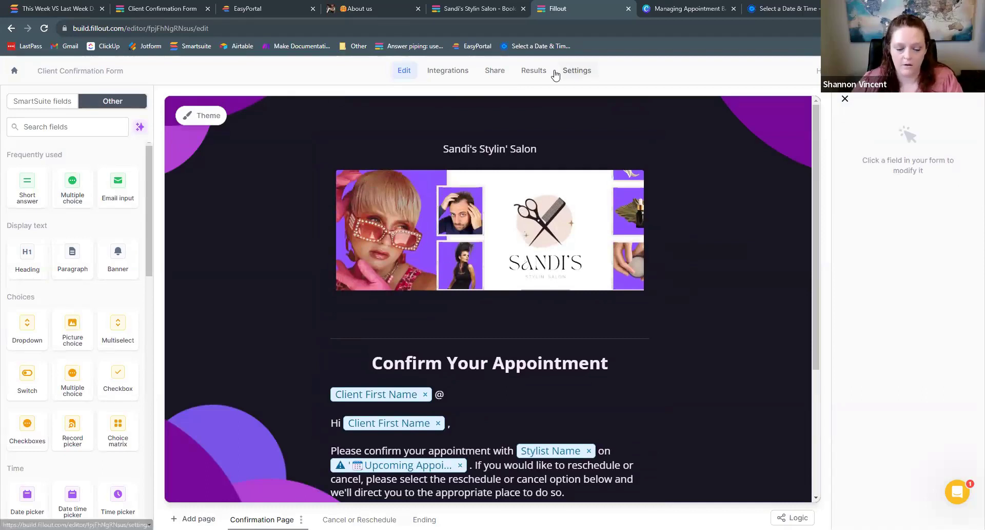
# - Copy the CONCAT update-record link formula from the form's SmartSuite integration and return to SmartSuite
pyautogui.click(465, 74)
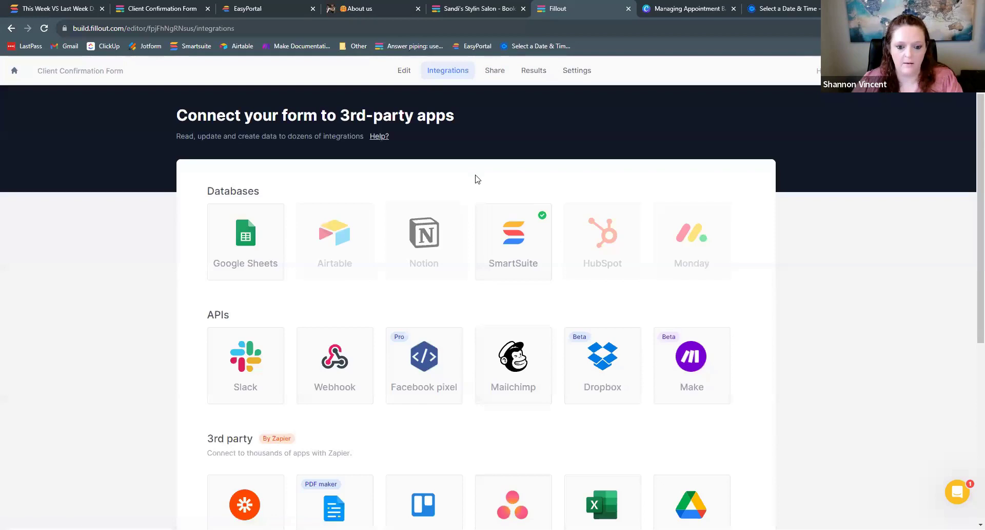
pyautogui.click(517, 250)
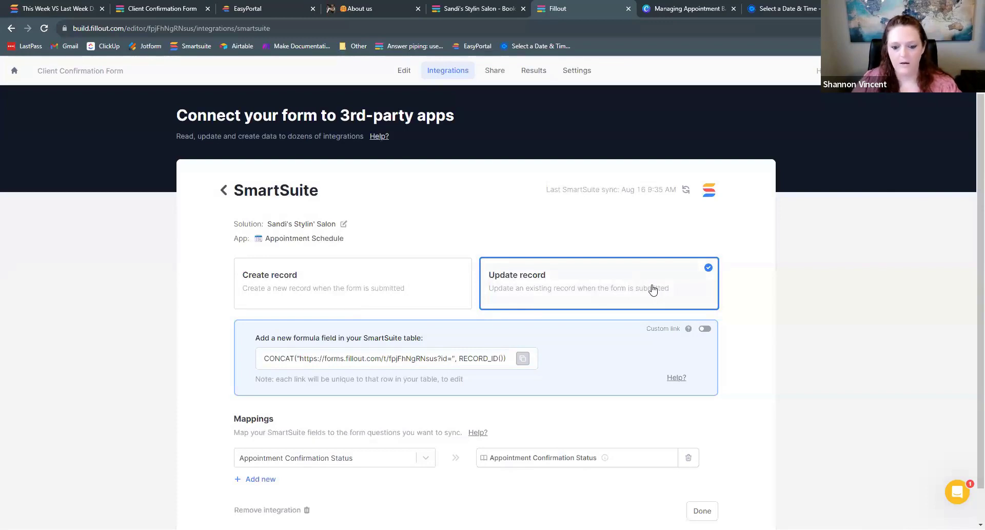
pyautogui.click(523, 360)
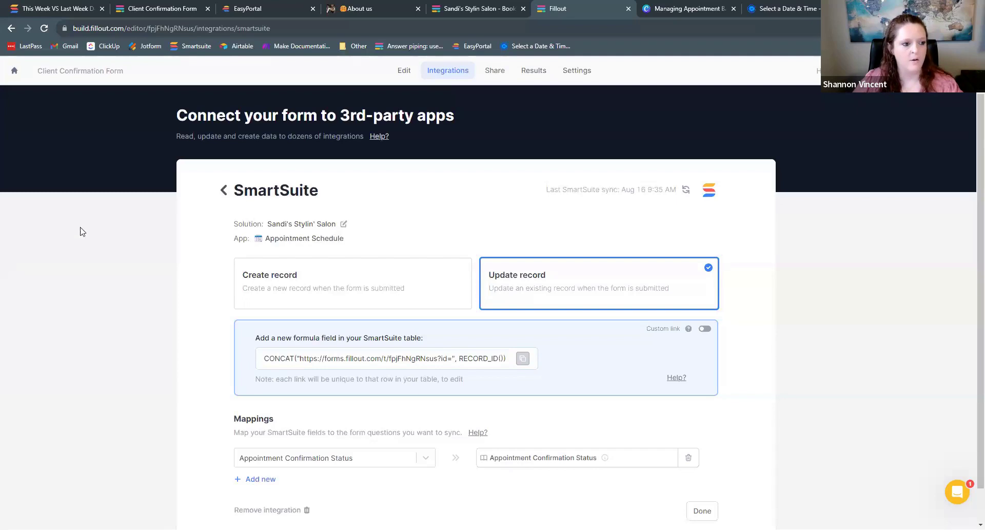
pyautogui.click(61, 6)
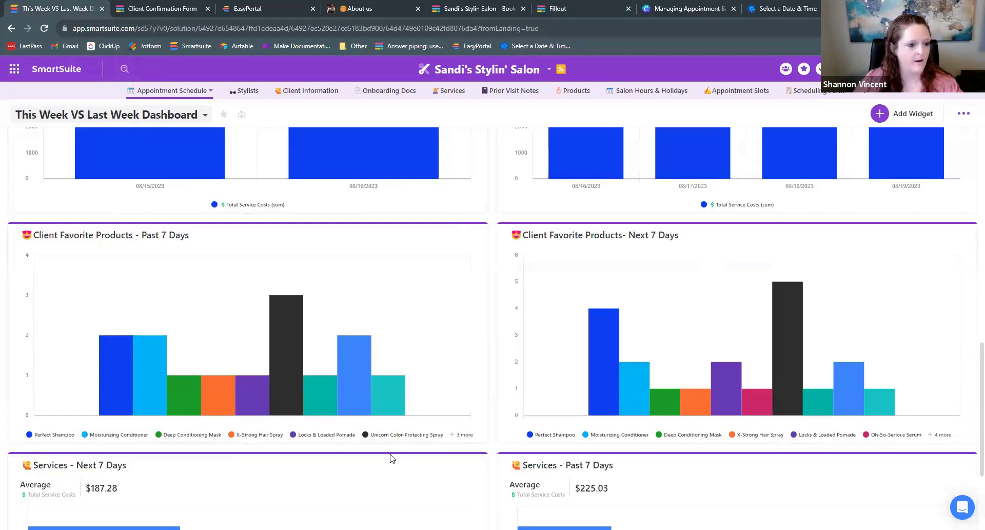
# - Switch the appointments table to the Master Appt View by Stylist grid
pyautogui.click(163, 92)
pyautogui.click(114, 161)
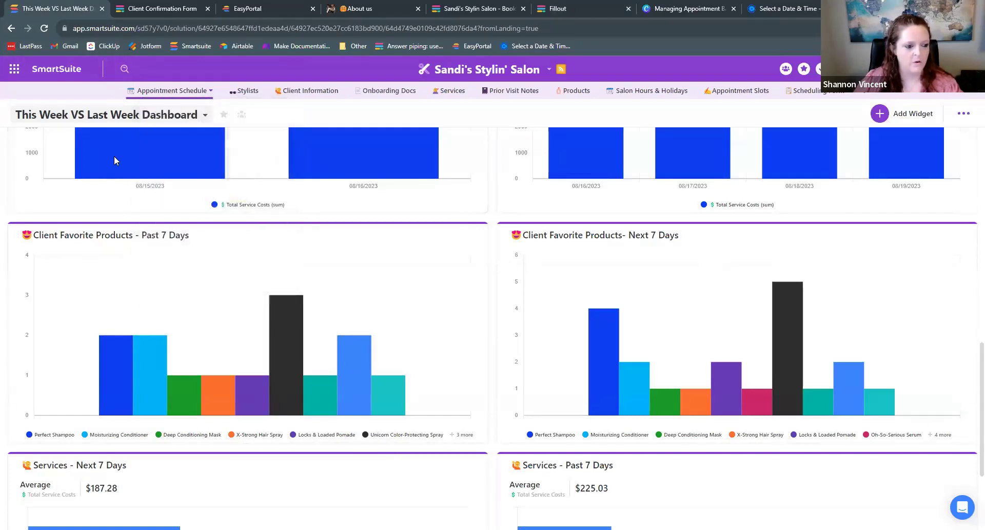
pyautogui.scroll(10, 109, 147)
pyautogui.click(181, 114)
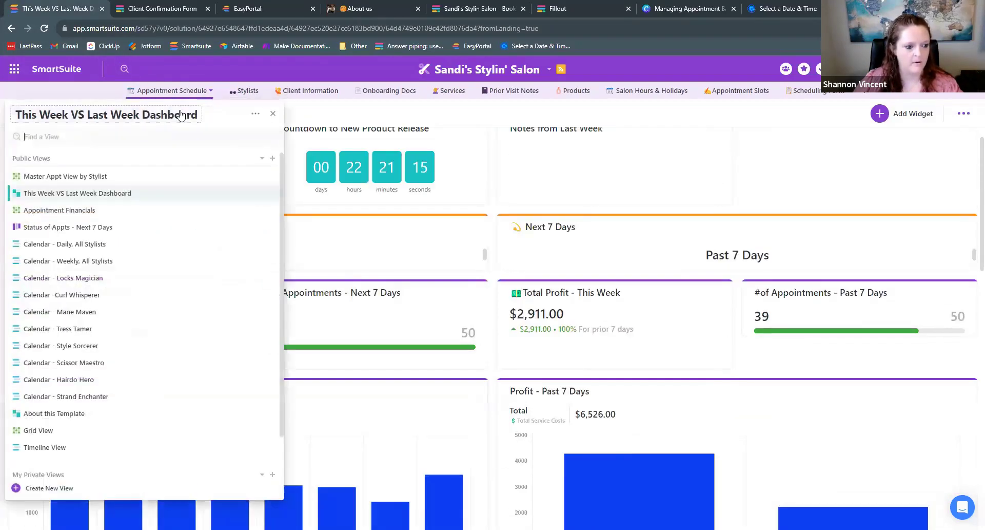
pyautogui.click(144, 176)
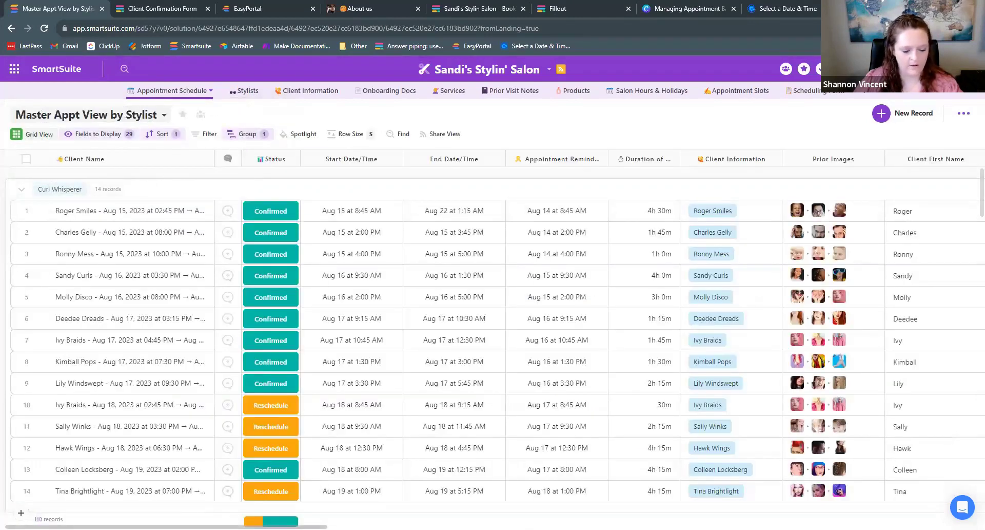
# - Add a new field named 'Fillout Link' to the right of Calendly First Name
pyautogui.hscroll(15, 757, 163)
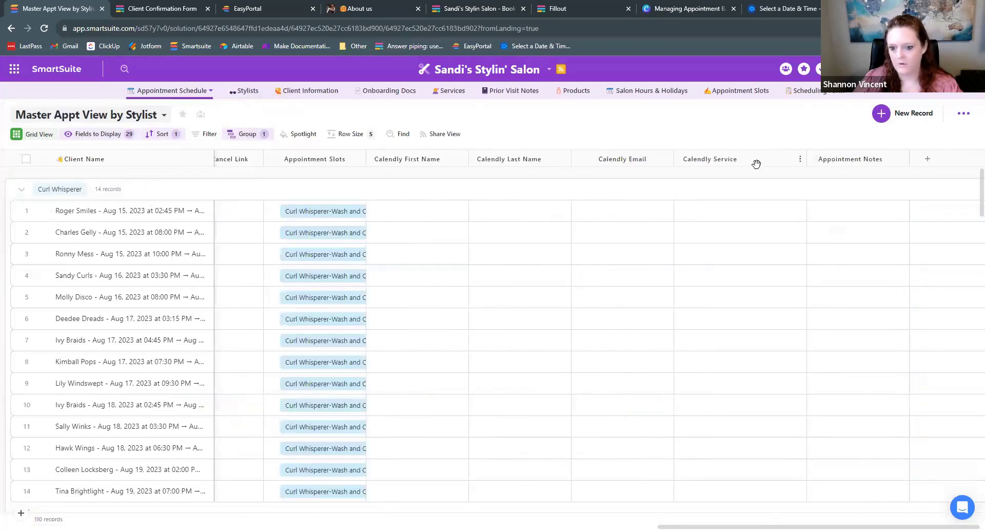
pyautogui.click(461, 160)
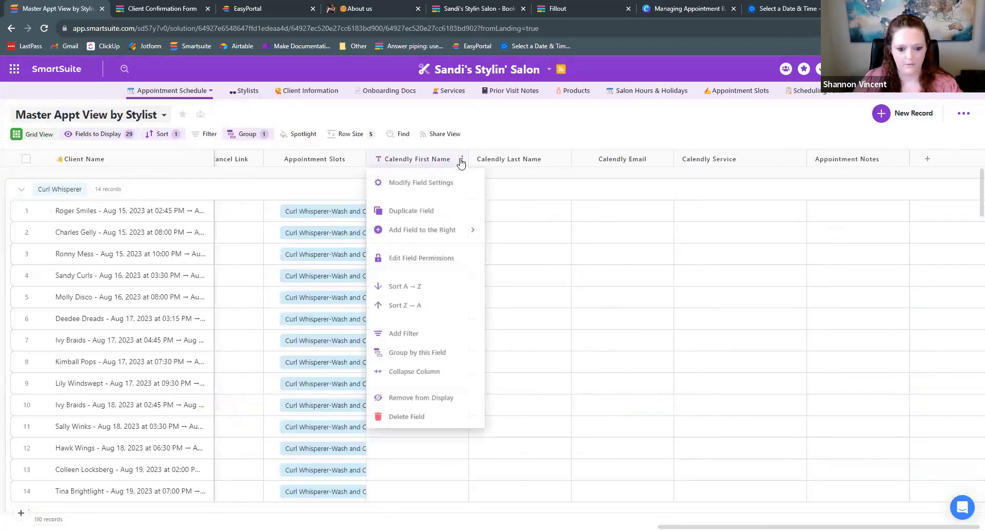
pyautogui.moveTo(440, 229)
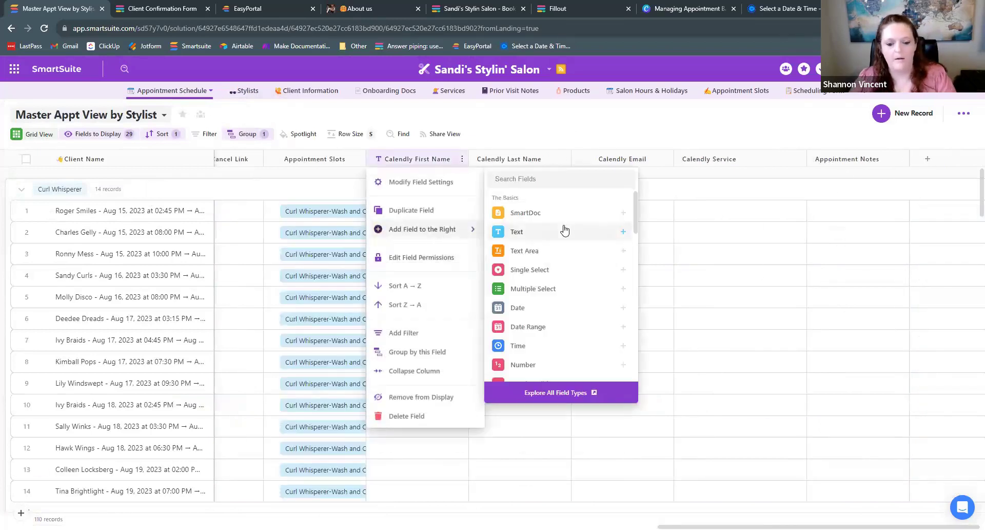
pyautogui.write('ur')
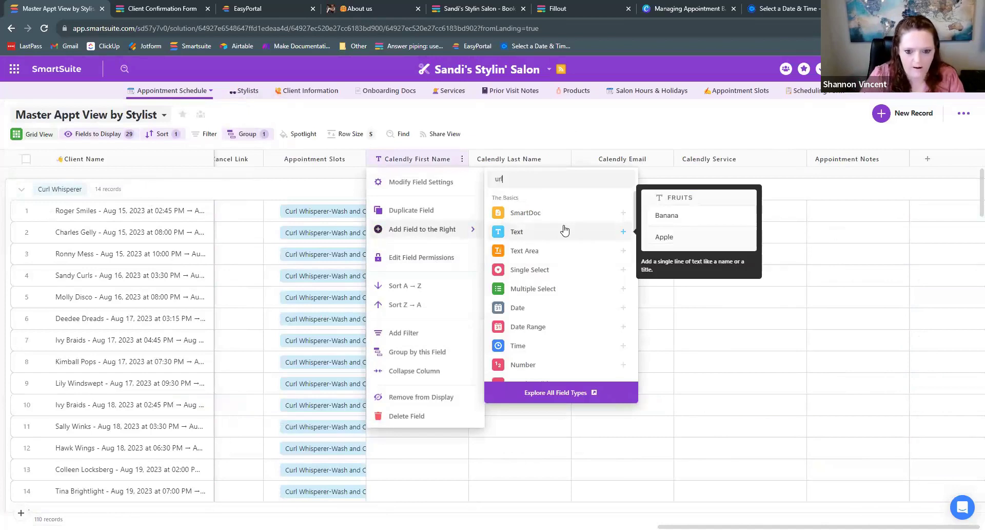
pyautogui.write('l')
pyautogui.click(565, 213)
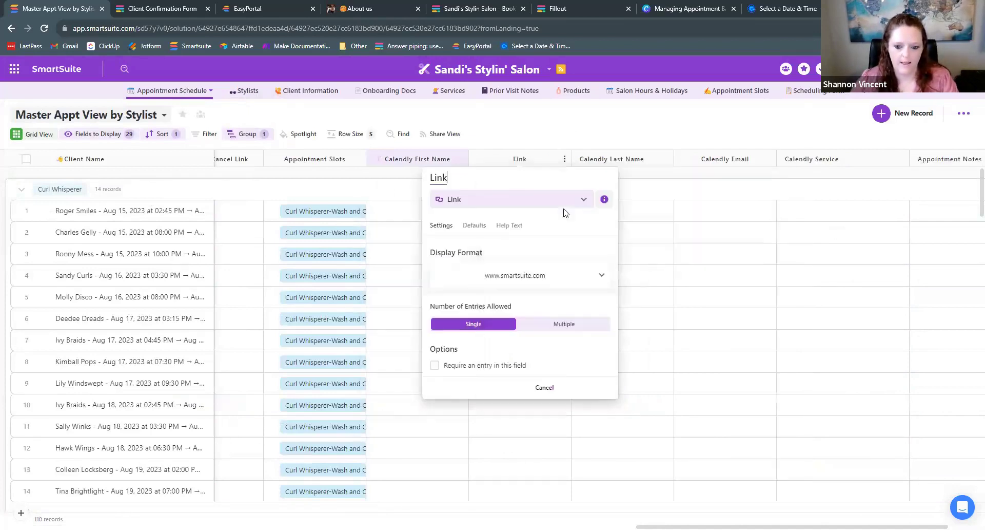
pyautogui.press('BackSpace')
pyautogui.press('BackSpace')
pyautogui.press('BackSpace')
pyautogui.press('BackSpace')
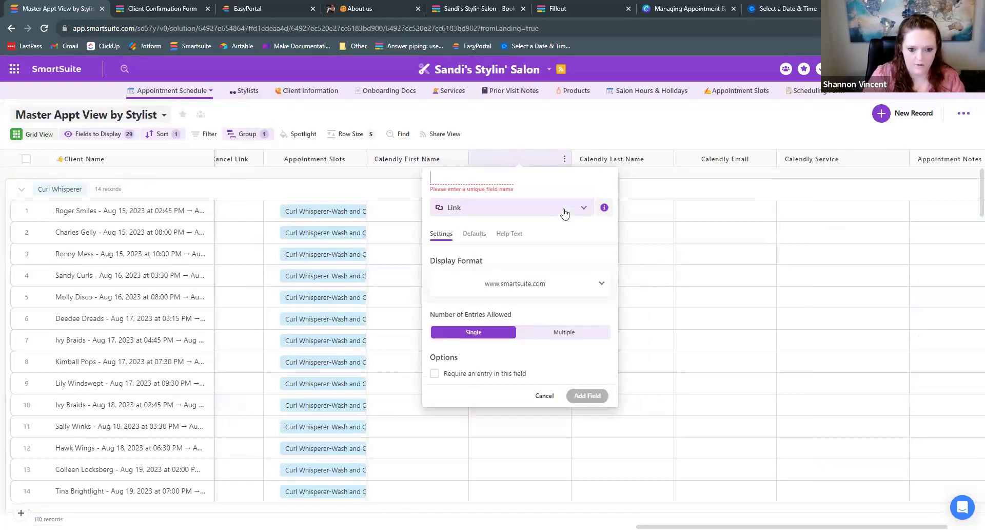
pyautogui.write('Fillout Link')
pyautogui.click(540, 329)
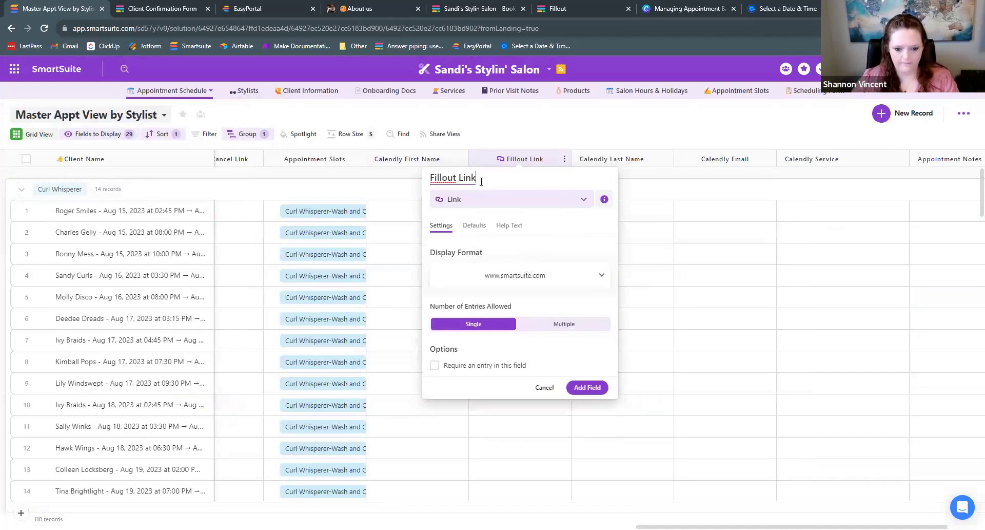
# - Make the new field a Formula, paste the copied CONCAT link formula in the Advanced Editor, and create it
pyautogui.click(522, 200)
pyautogui.write('f')
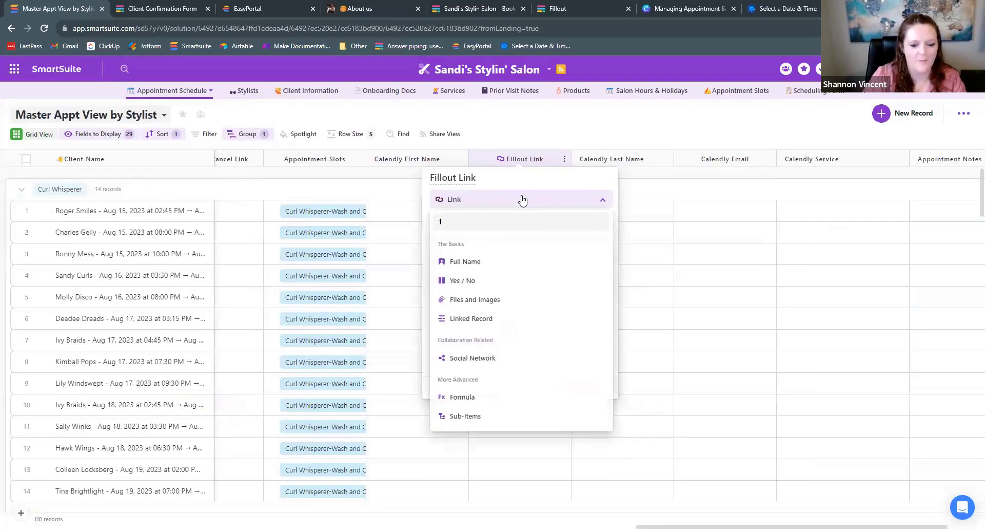
pyautogui.write('orm')
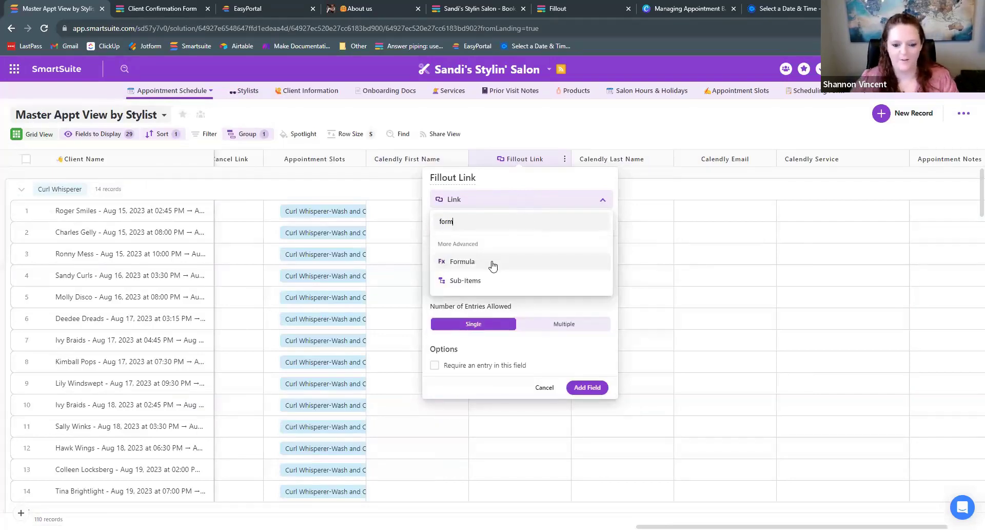
pyautogui.click(493, 263)
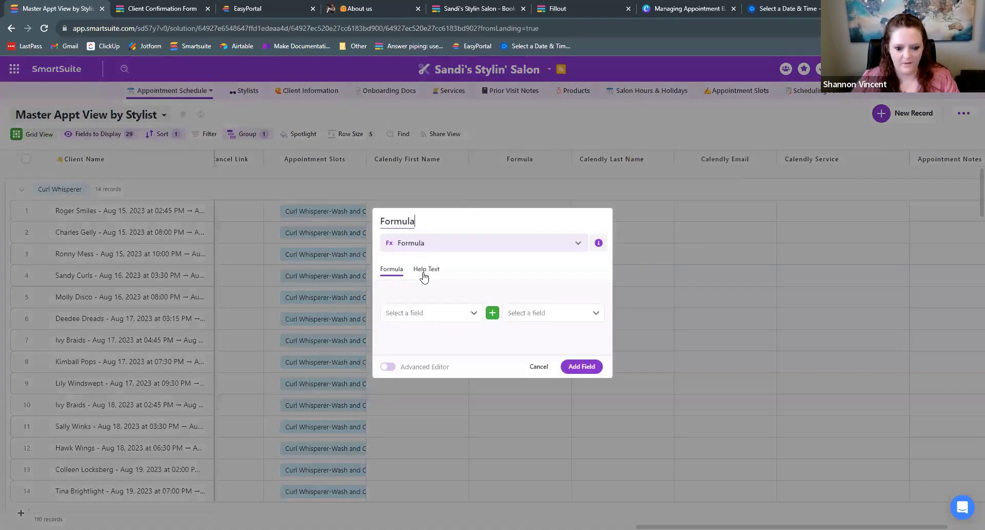
pyautogui.click(388, 366)
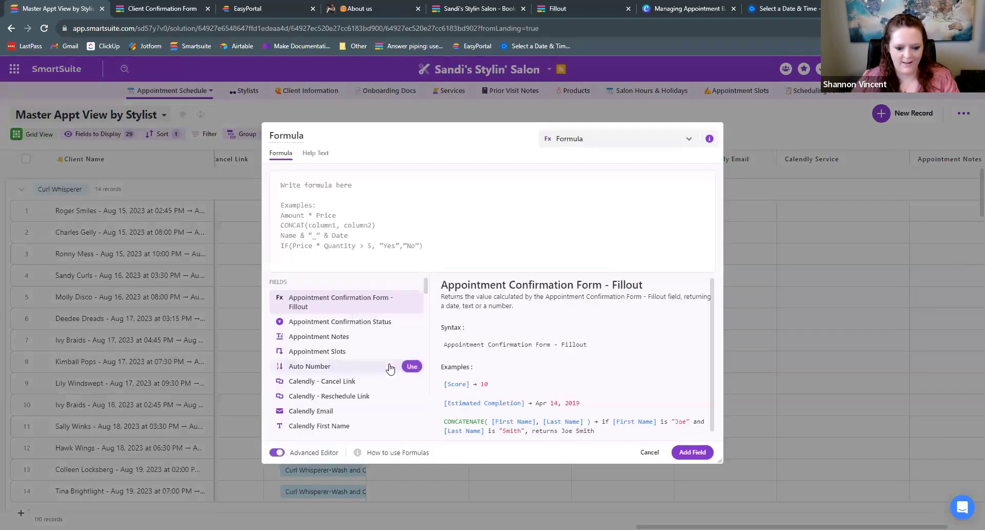
pyautogui.hotkey('ctrl', 'v')
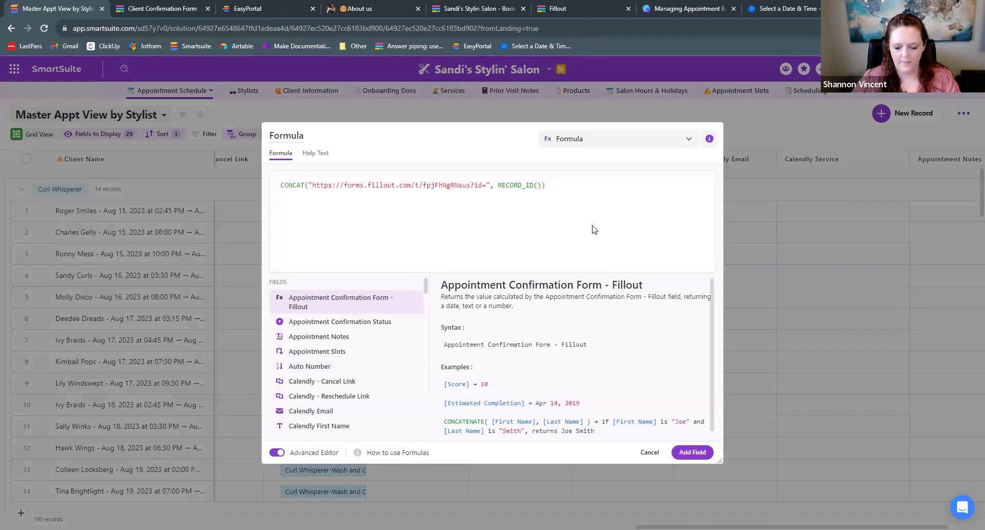
pyautogui.click(693, 452)
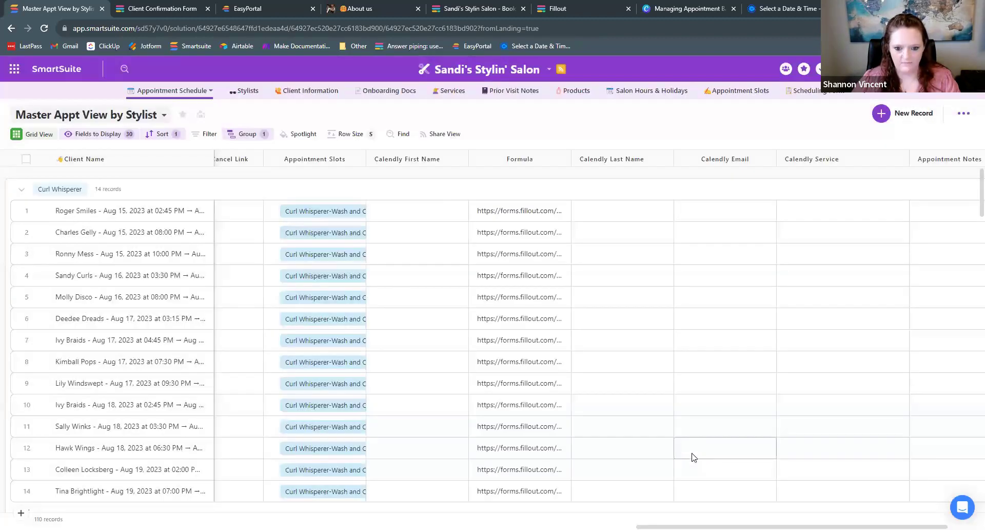
# - Widen the Formula column and check the first two appointments' full forms.fillout.com links
pyautogui.click(538, 215)
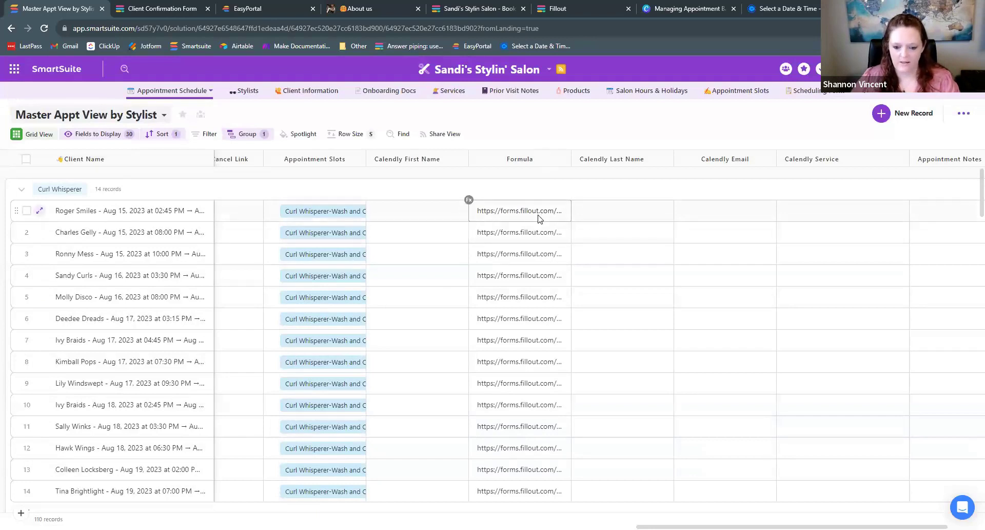
pyautogui.moveTo(571, 159); pyautogui.dragTo(725, 163)
pyautogui.click(539, 211)
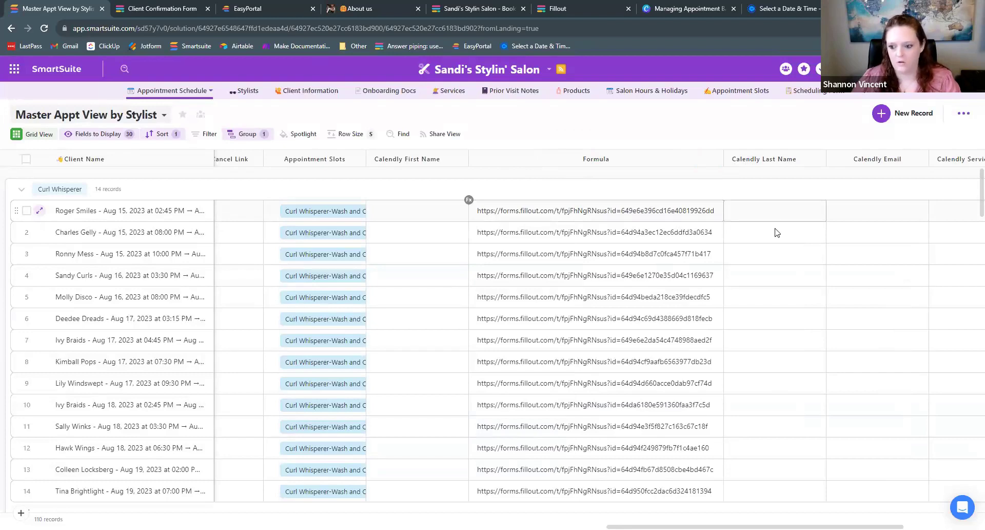
pyautogui.click(679, 232)
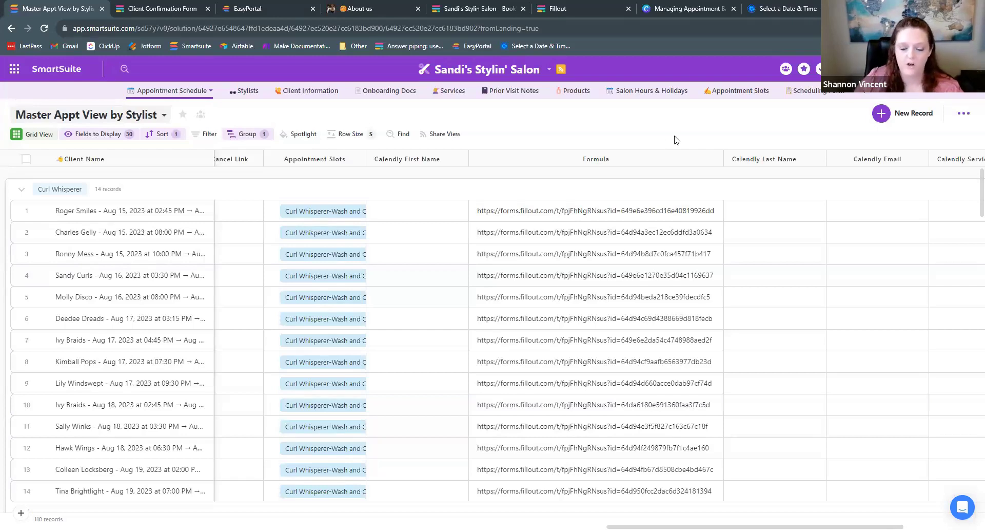
# - Add a Time Tracking Log field to the right of the Calendly First Name column
pyautogui.click(463, 159)
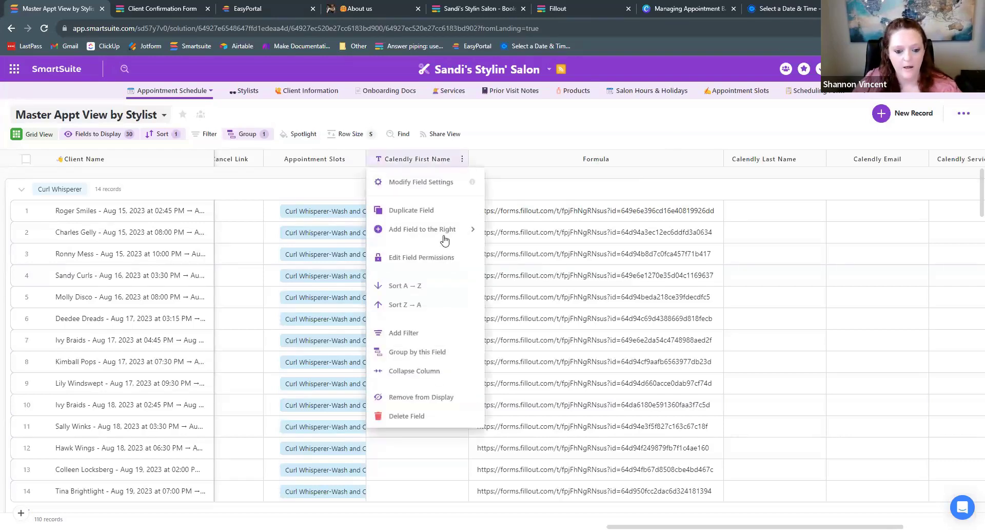
pyautogui.moveTo(448, 232)
pyautogui.write('time')
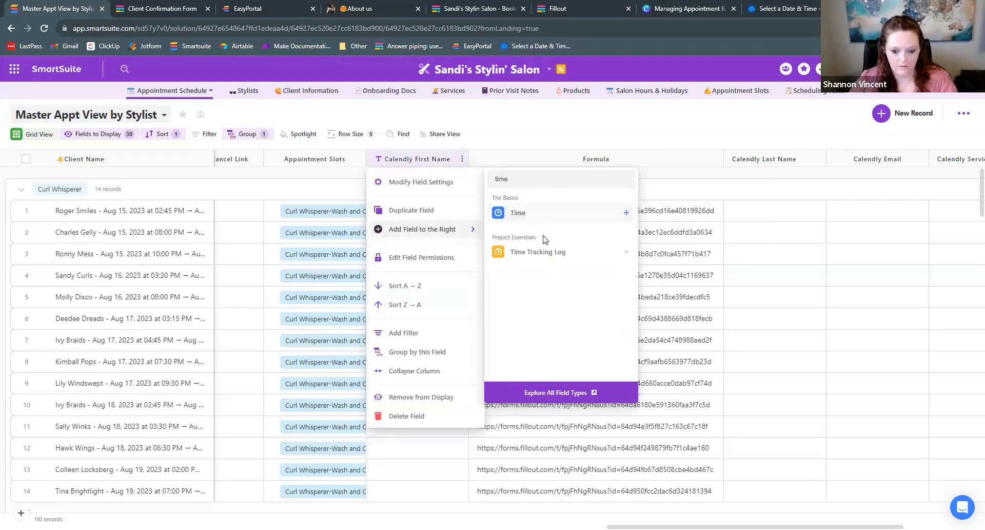
pyautogui.click(548, 258)
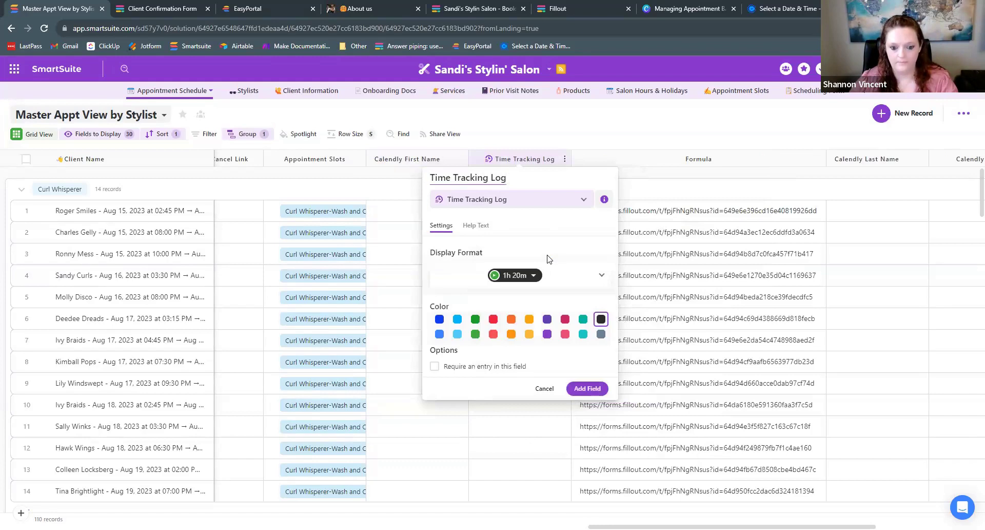
pyautogui.click(590, 389)
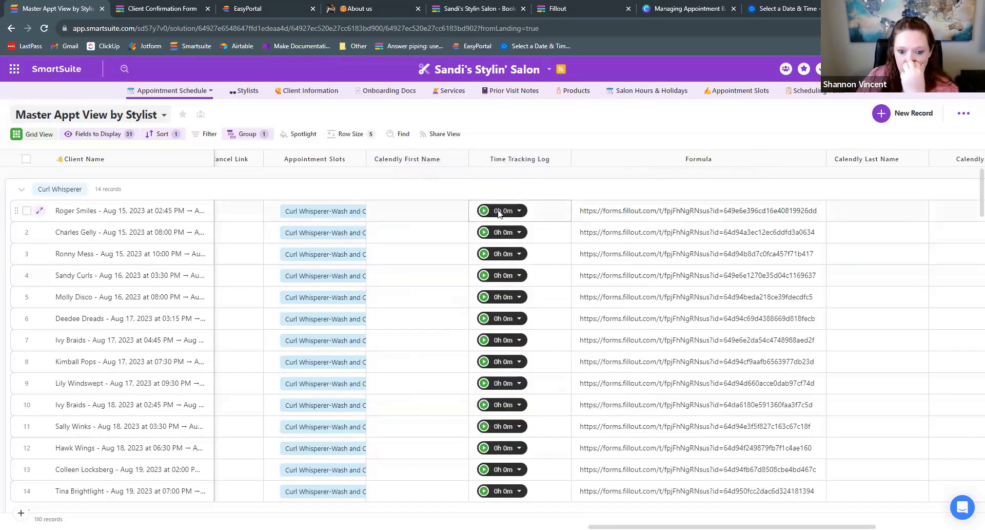
# - Start the timer in the first appointment's Time Tracking Log and view its running Timer details
pyautogui.click(484, 211)
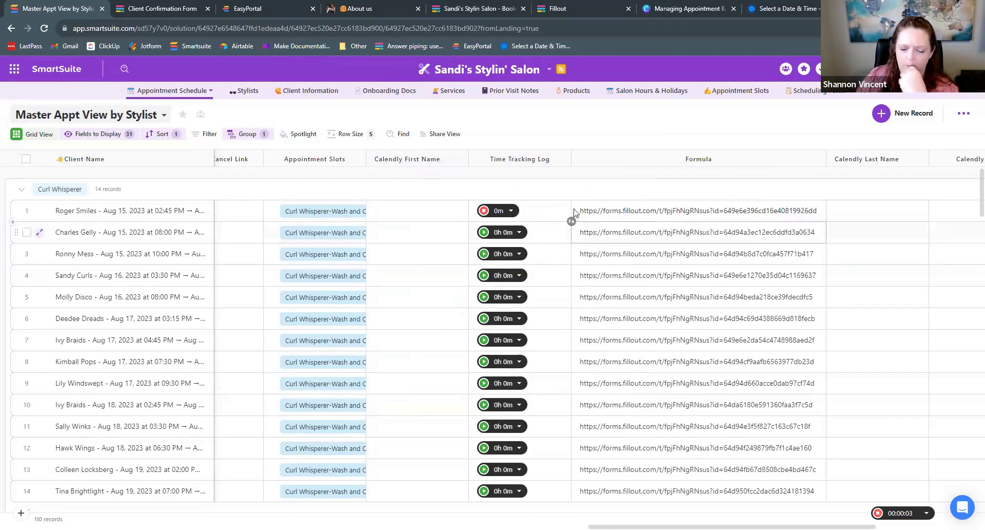
pyautogui.click(513, 212)
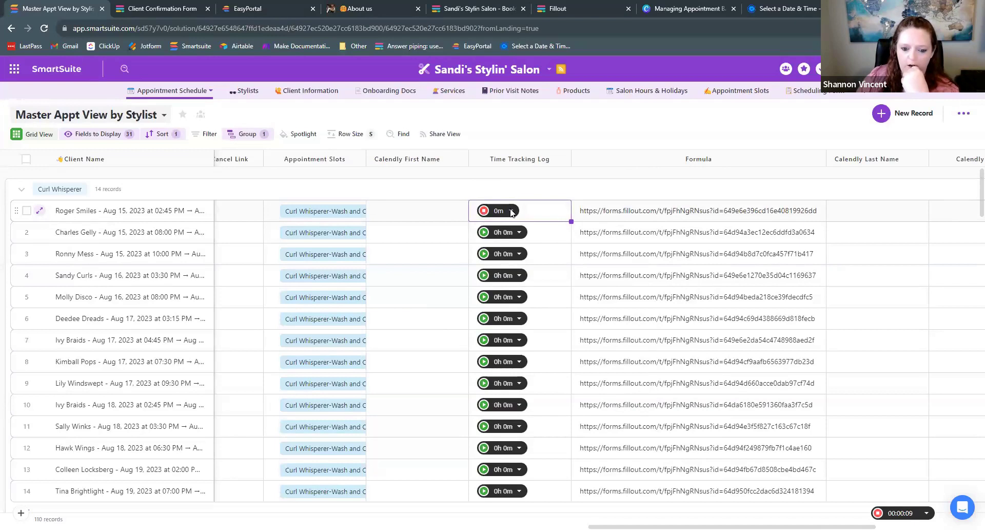
pyautogui.click(600, 139)
pyautogui.click(511, 211)
pyautogui.click(512, 211)
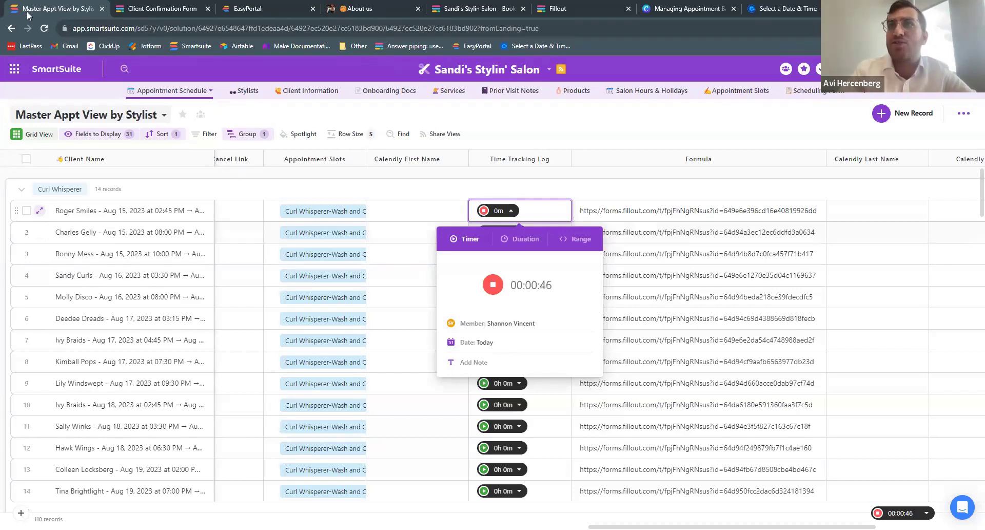
pyautogui.click(621, 136)
pyautogui.click(210, 91)
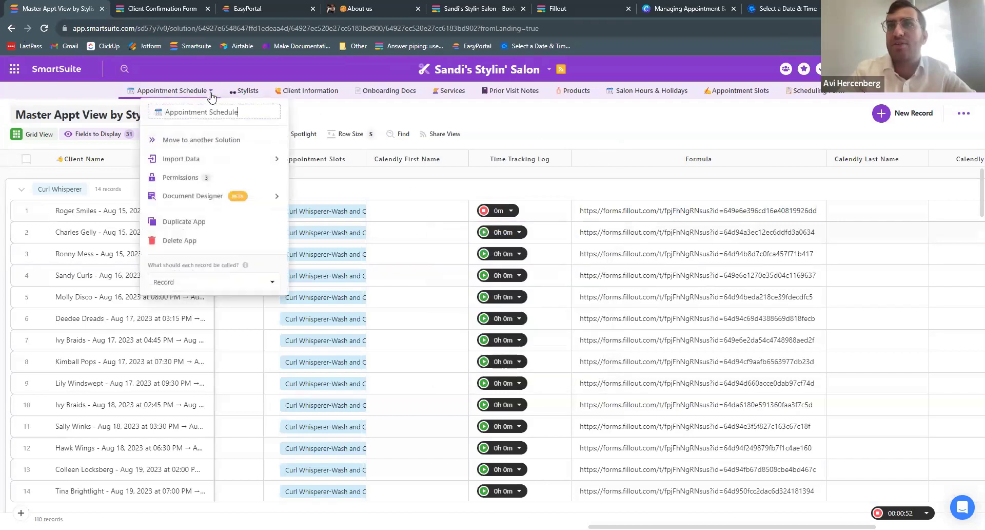
# - Switch to the Calendar - Daily, All Stylists view and advance it to Wednesday, August 16
pyautogui.click(68, 115)
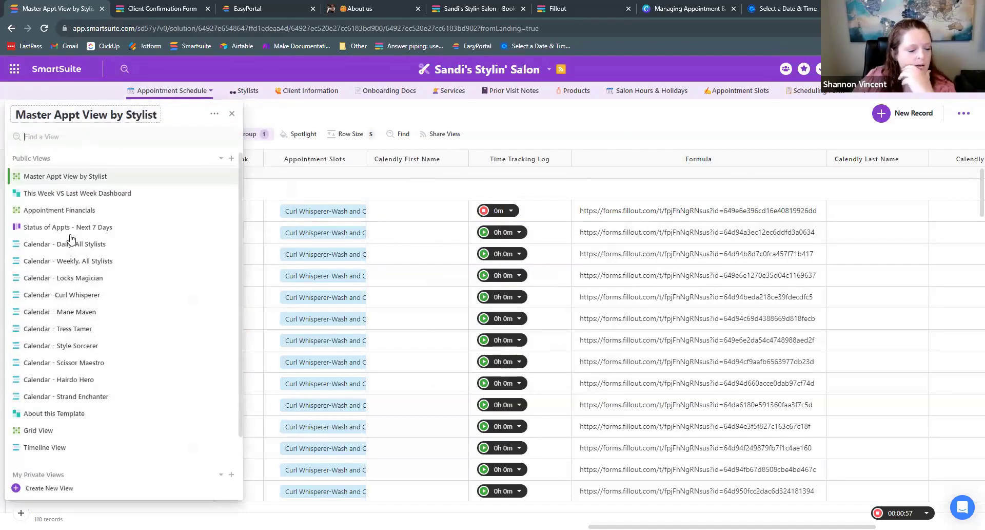
pyautogui.moveTo(123, 251)
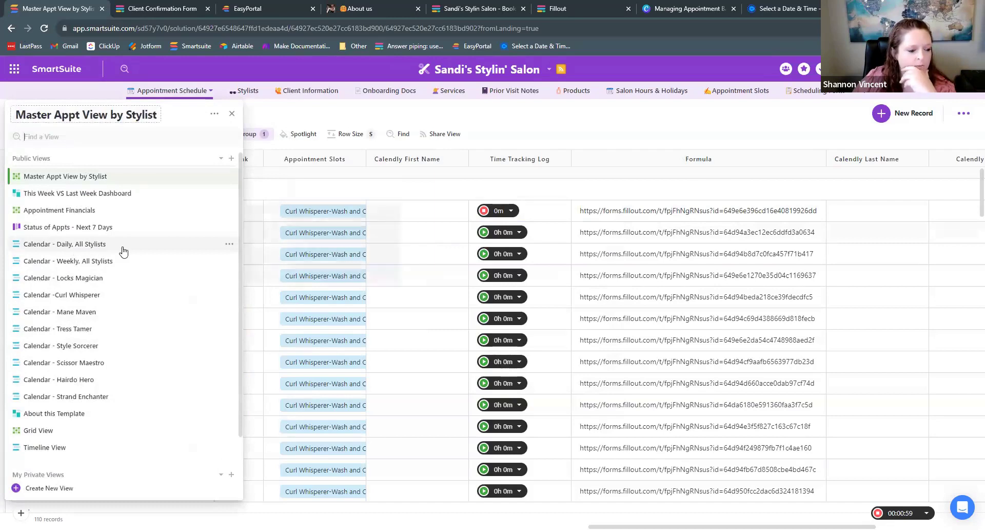
pyautogui.click(60, 247)
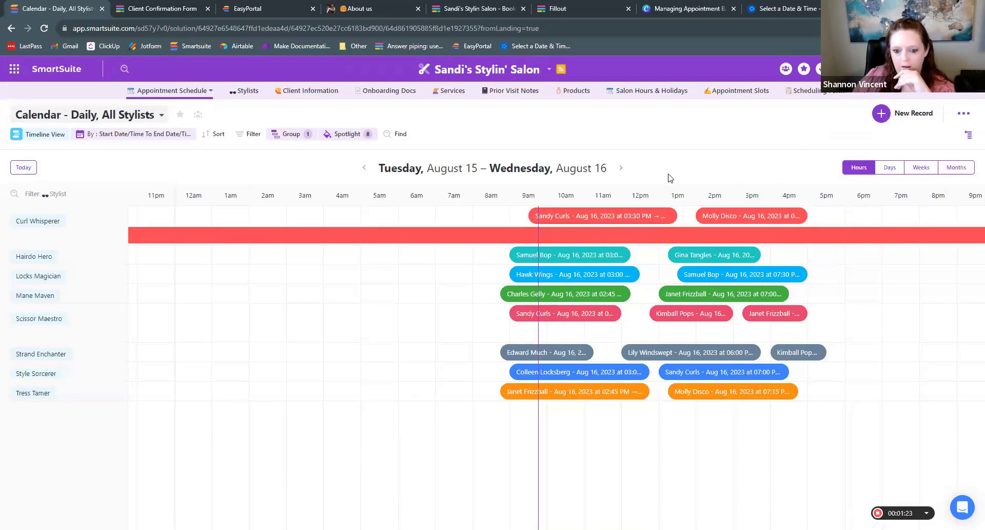
pyautogui.click(621, 168)
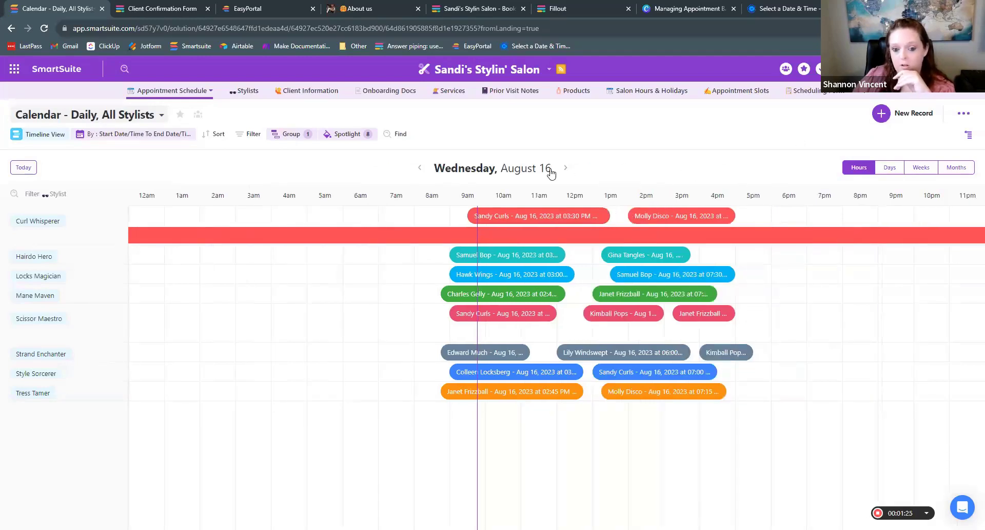
pyautogui.click(52, 116)
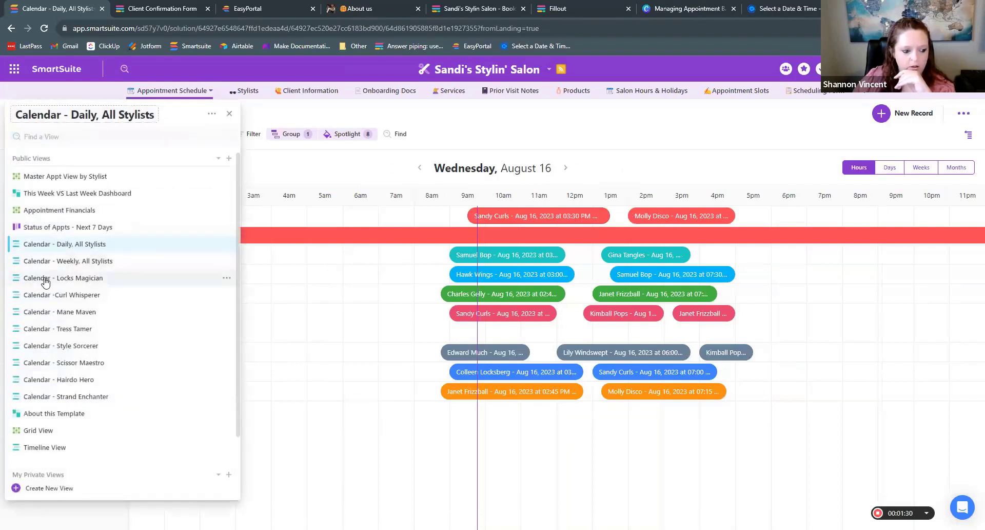
pyautogui.click(68, 280)
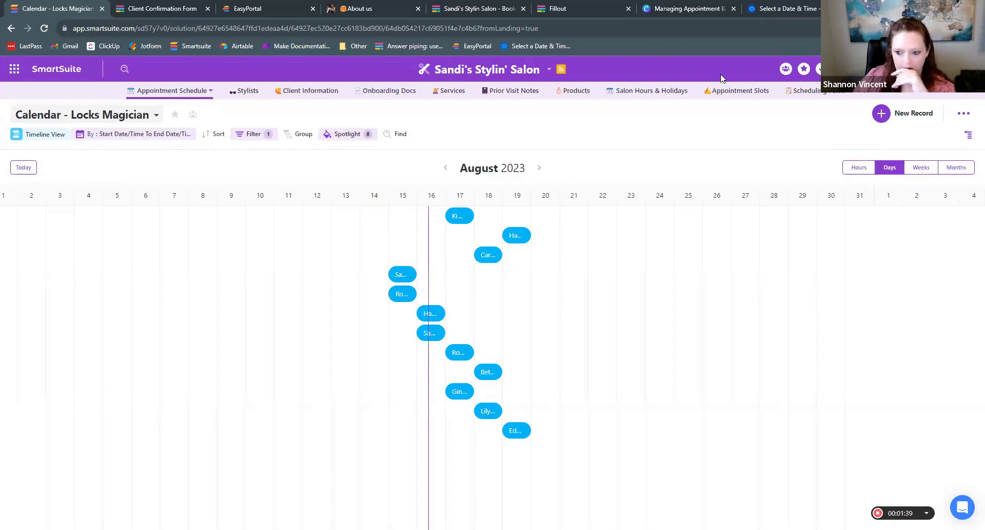
pyautogui.click(922, 169)
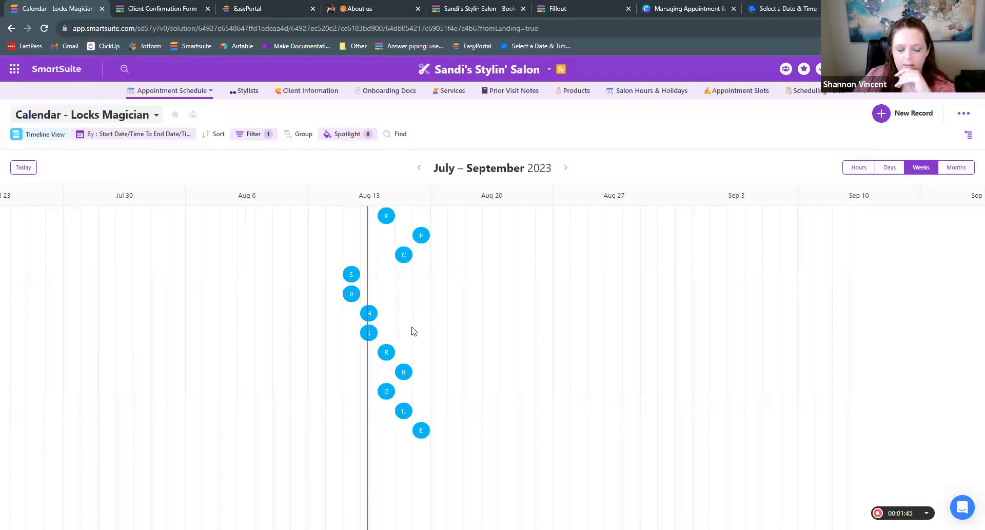
pyautogui.click(108, 115)
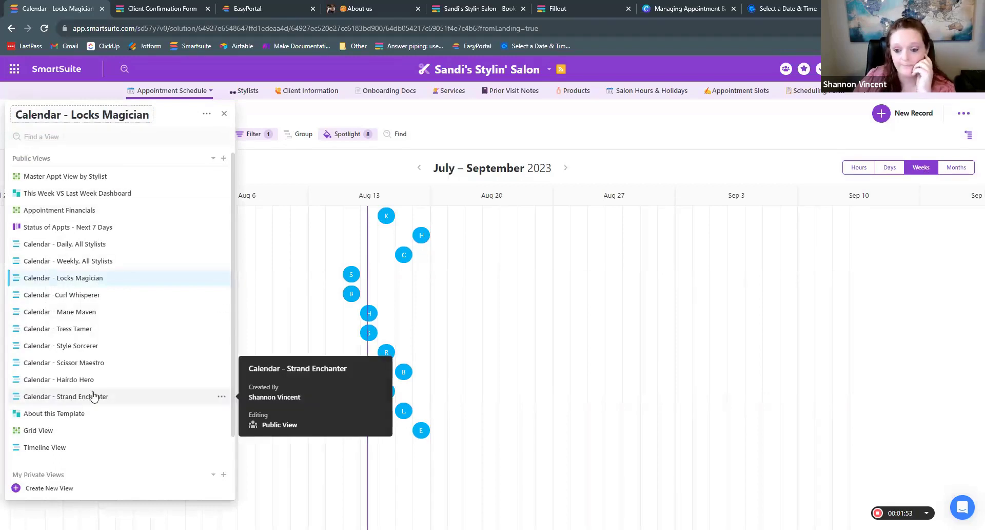
pyautogui.click(452, 123)
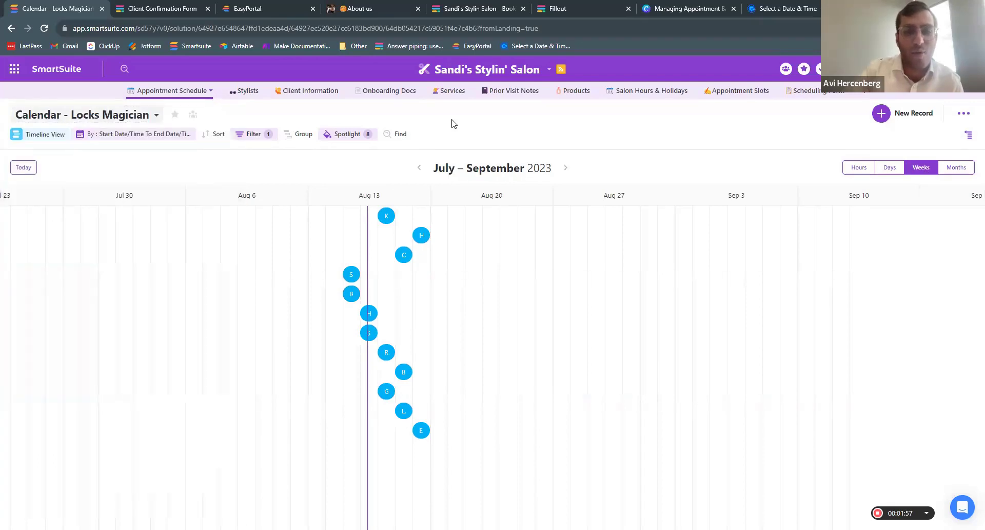
pyautogui.click(52, 135)
pyautogui.click(64, 245)
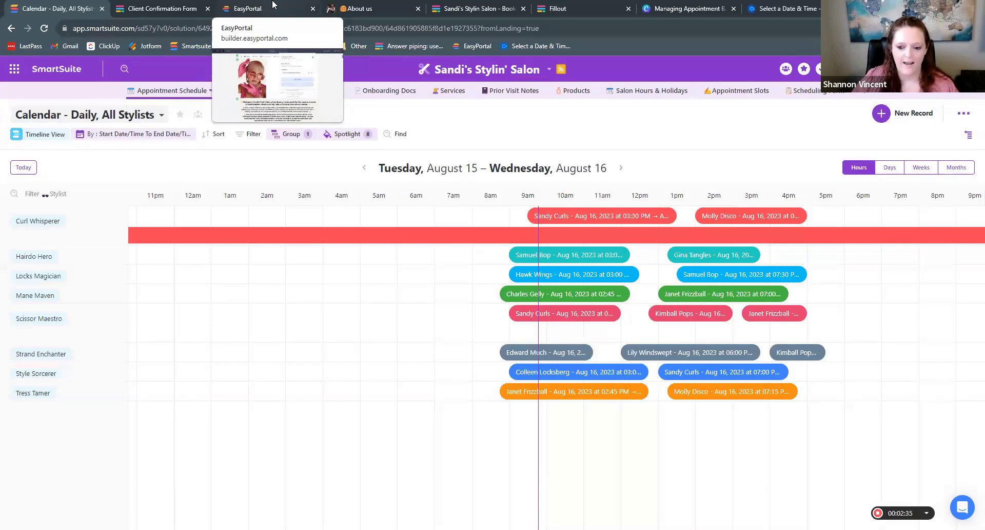
pyautogui.click(272, 4)
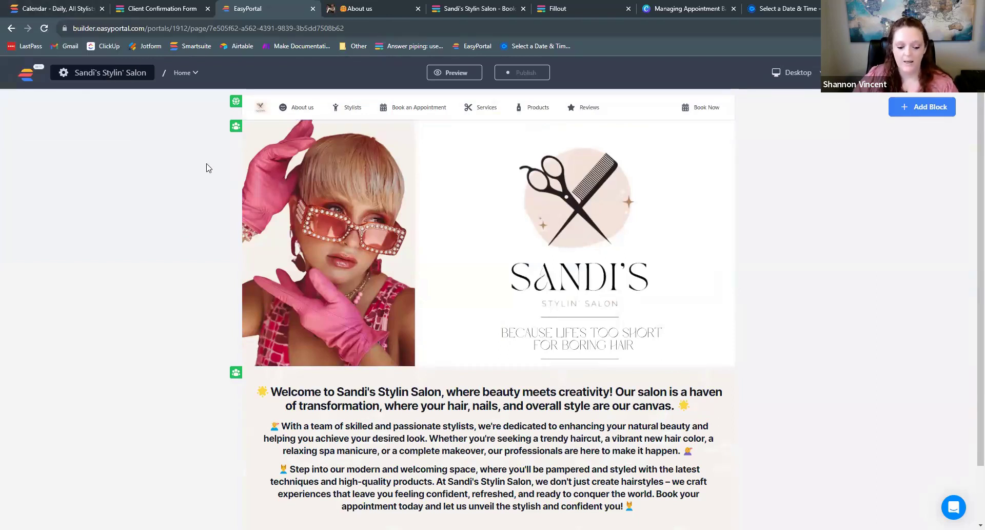
# - From EasyPortal's publish details, open the live sandisstylin.easyportal.app site in a new tab
pyautogui.scroll(-1, 205, 172)
pyautogui.scroll(1, 229, 204)
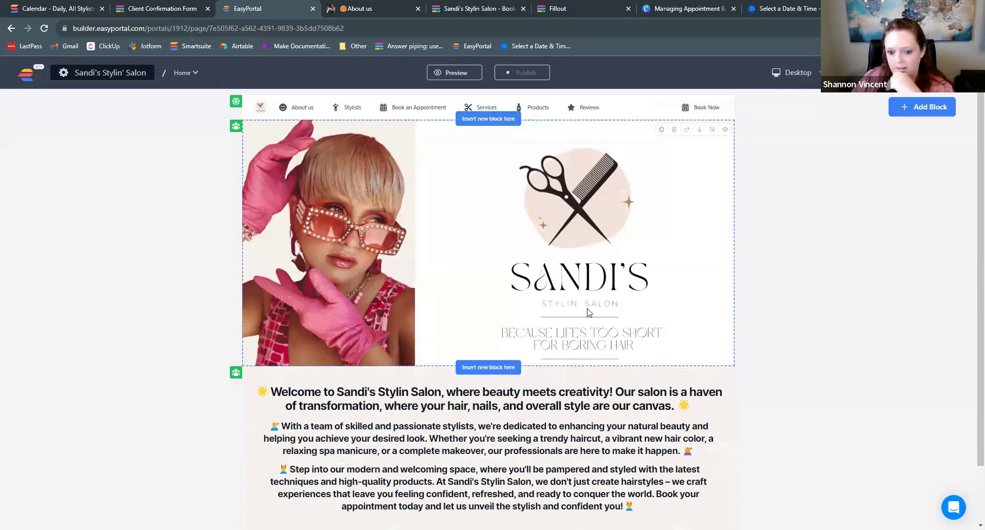
pyautogui.scroll(-1, 589, 308)
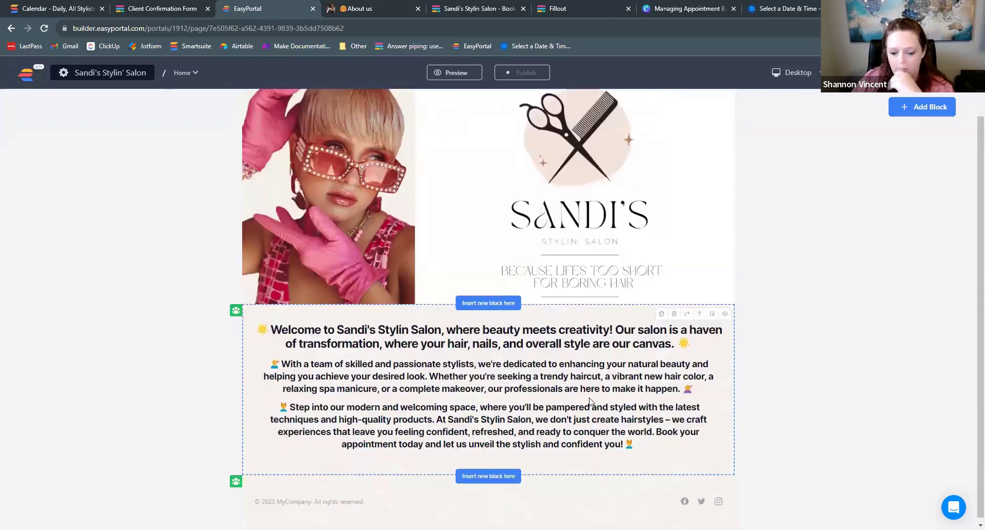
pyautogui.scroll(1, 513, 231)
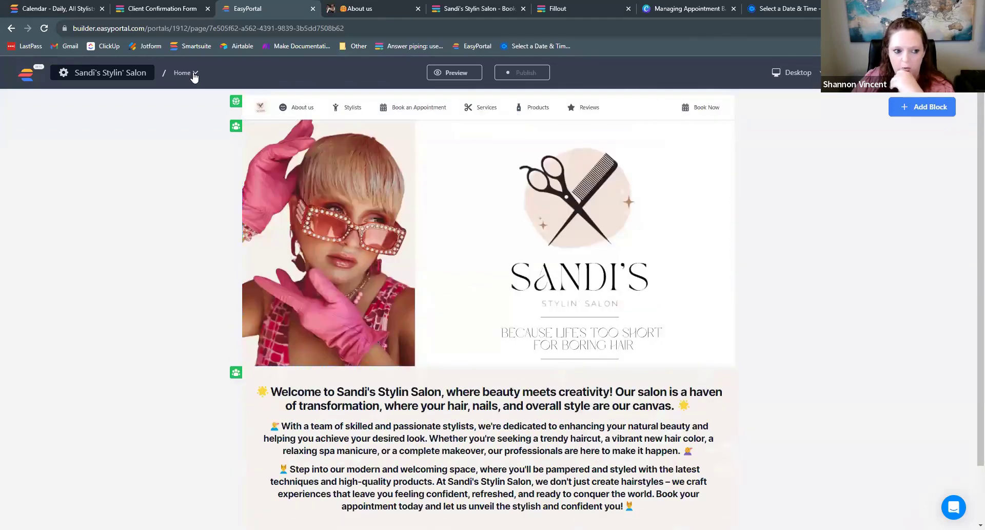
pyautogui.click(193, 74)
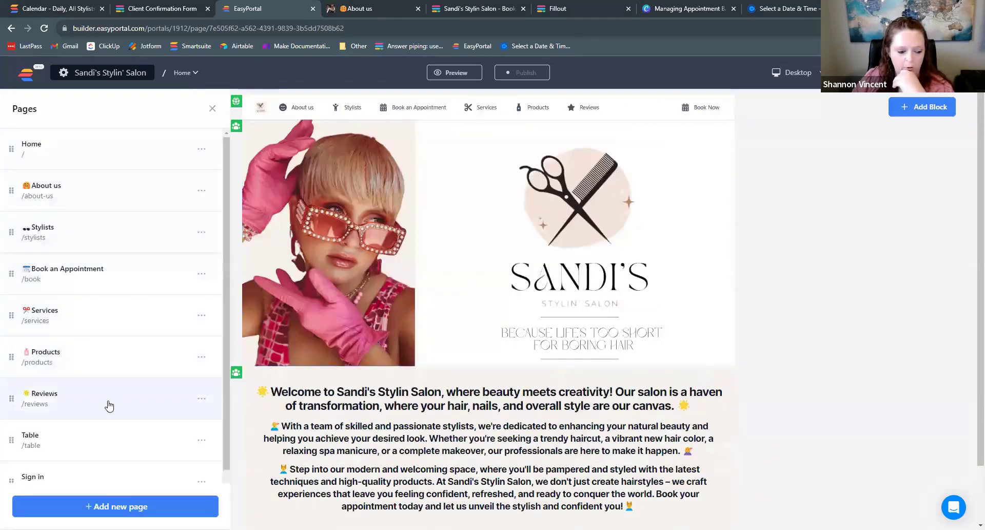
pyautogui.click(519, 73)
pyautogui.click(699, 209)
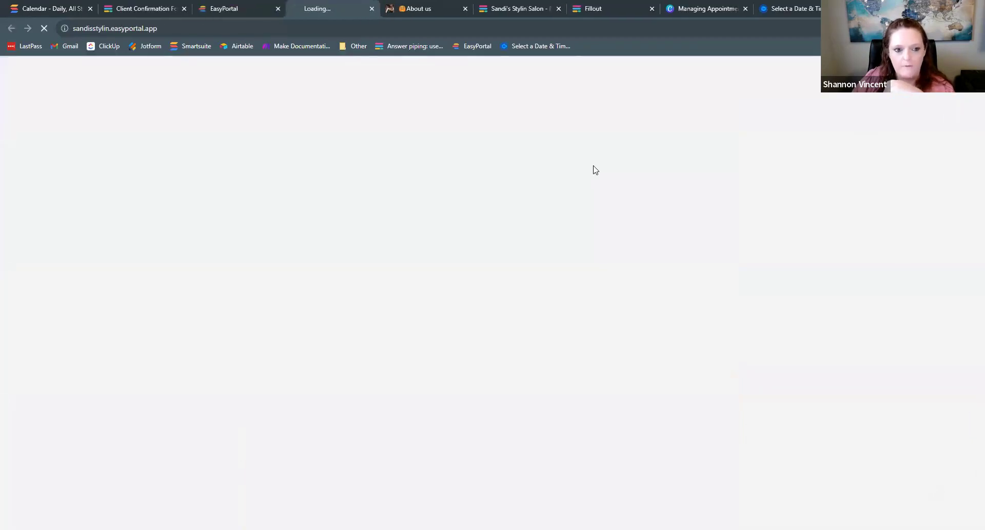